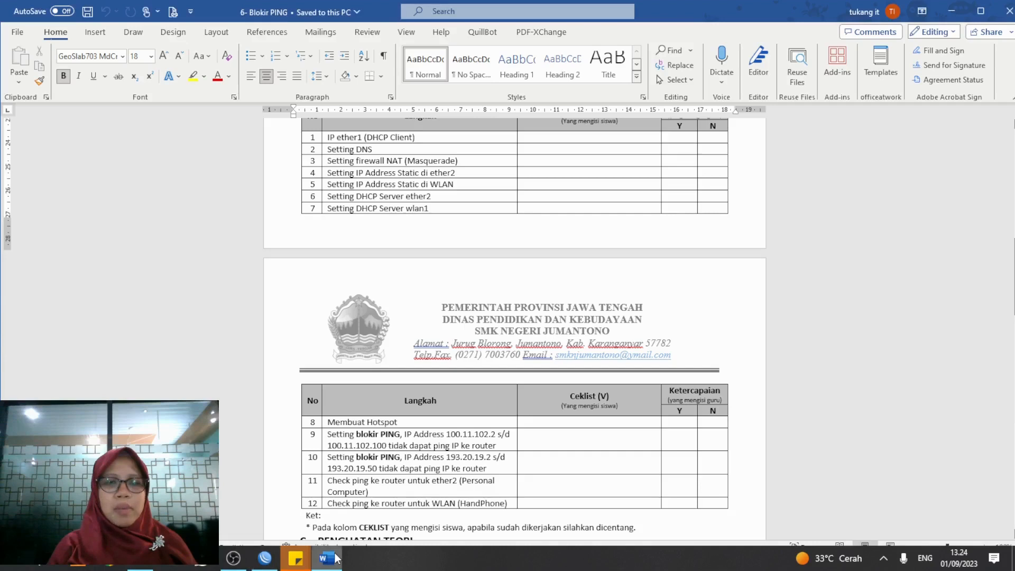
# Step: Review the network topology and work checklist in the Blokir PING document and return to WinBox
pyautogui.scroll(2, 352, 489)
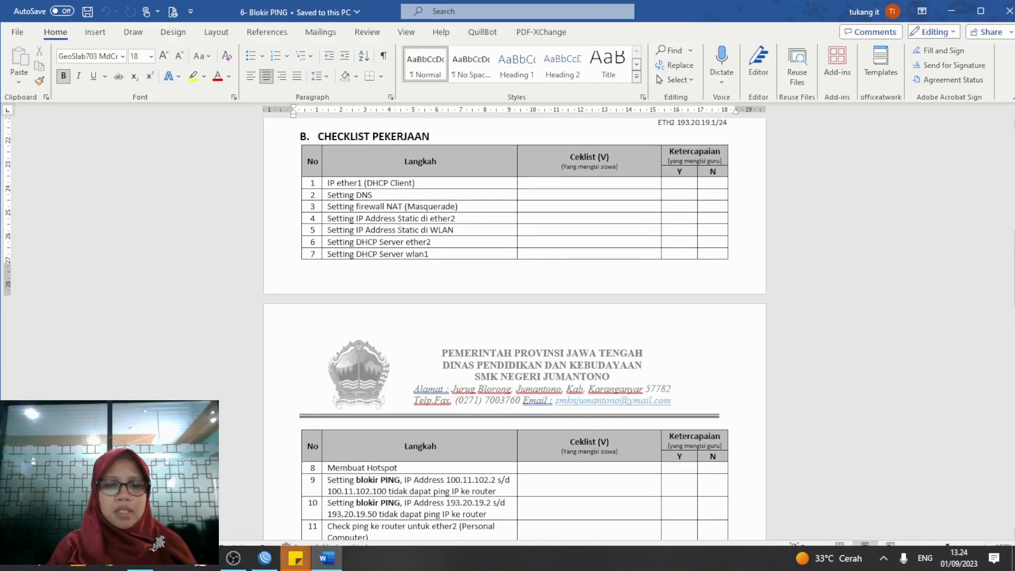
pyautogui.click(275, 557)
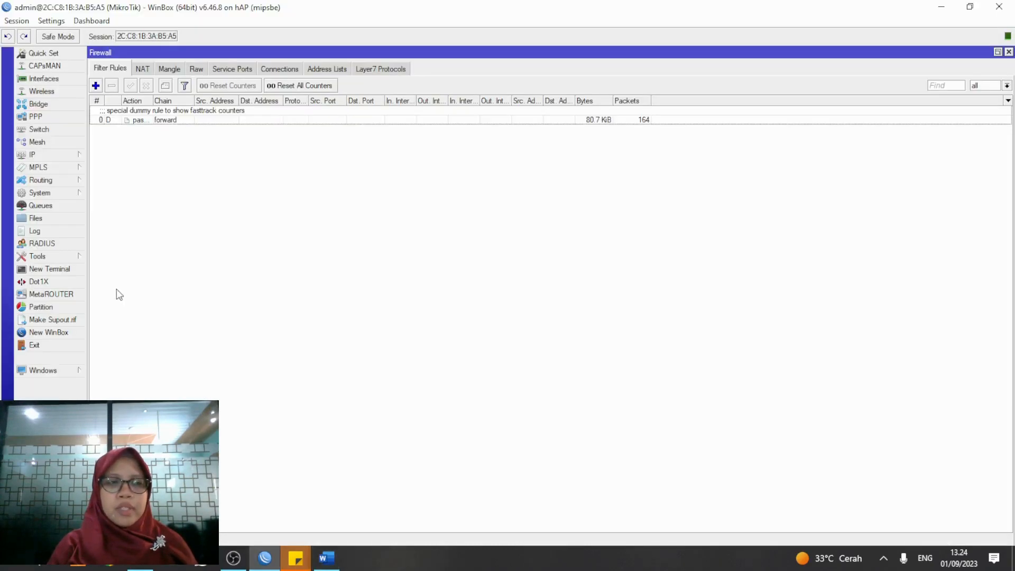
pyautogui.click(327, 557)
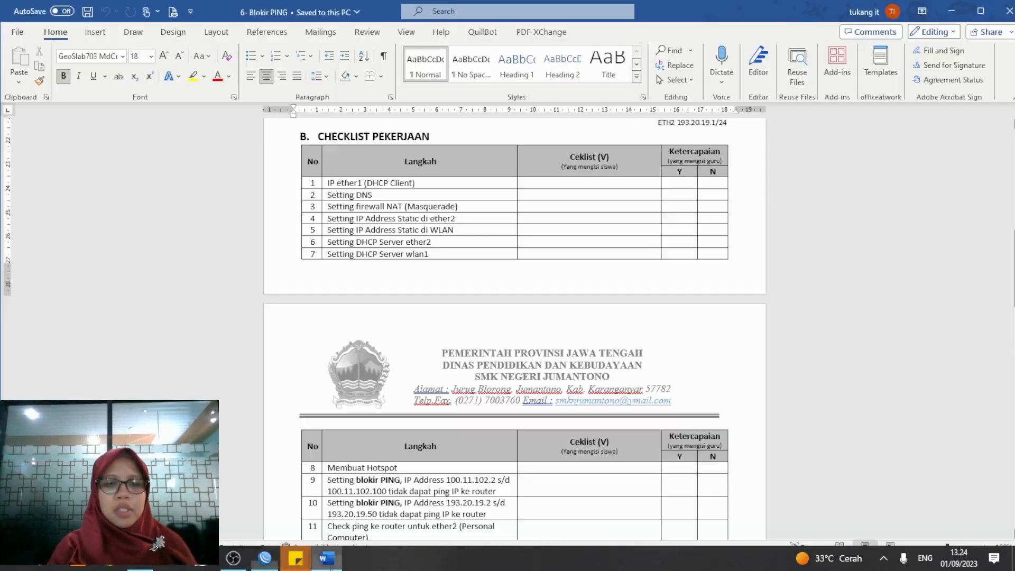
pyautogui.scroll(8, 508, 309)
pyautogui.scroll(-3, 507, 309)
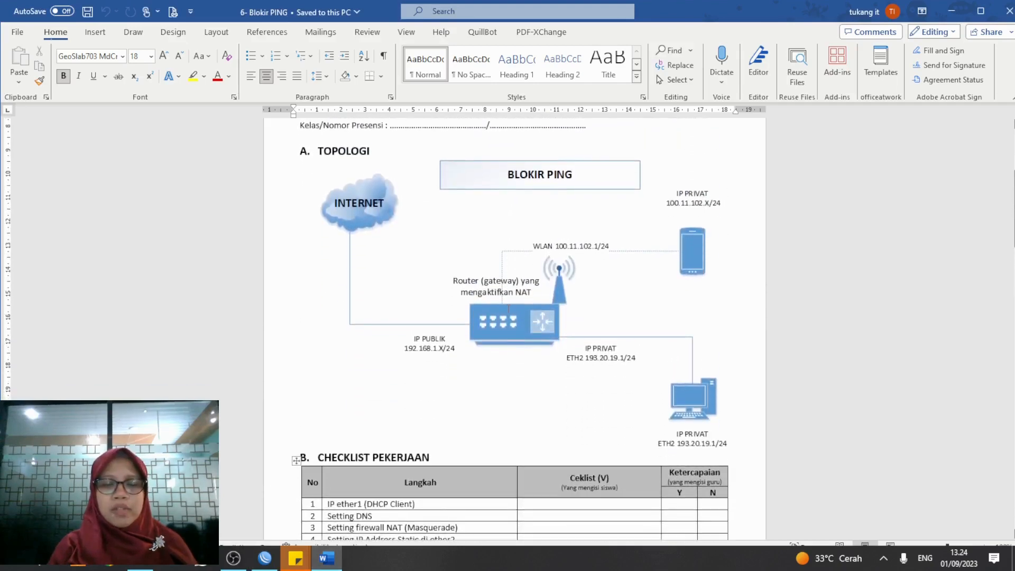
pyautogui.scroll(-2, 507, 309)
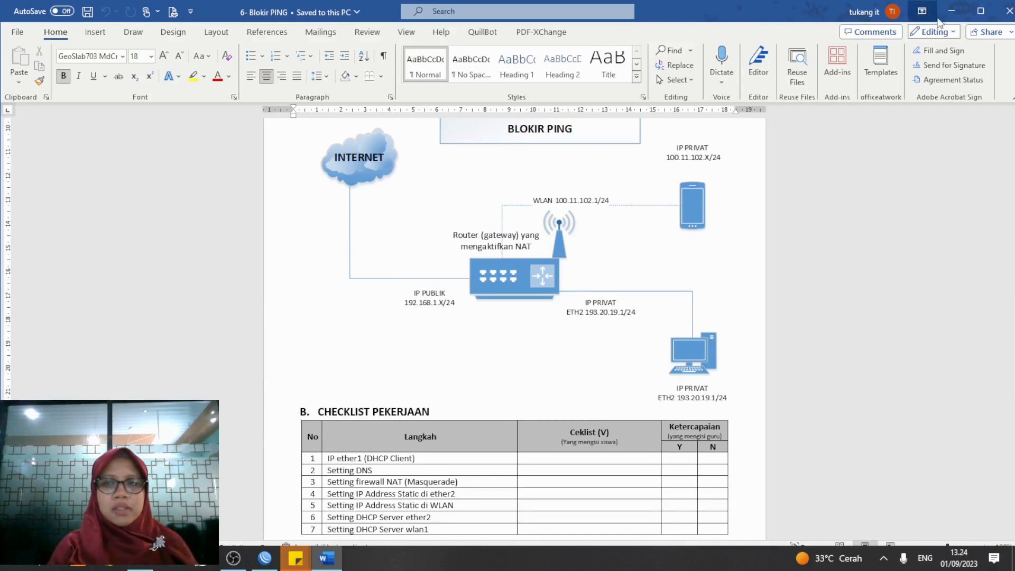
pyautogui.click(951, 11)
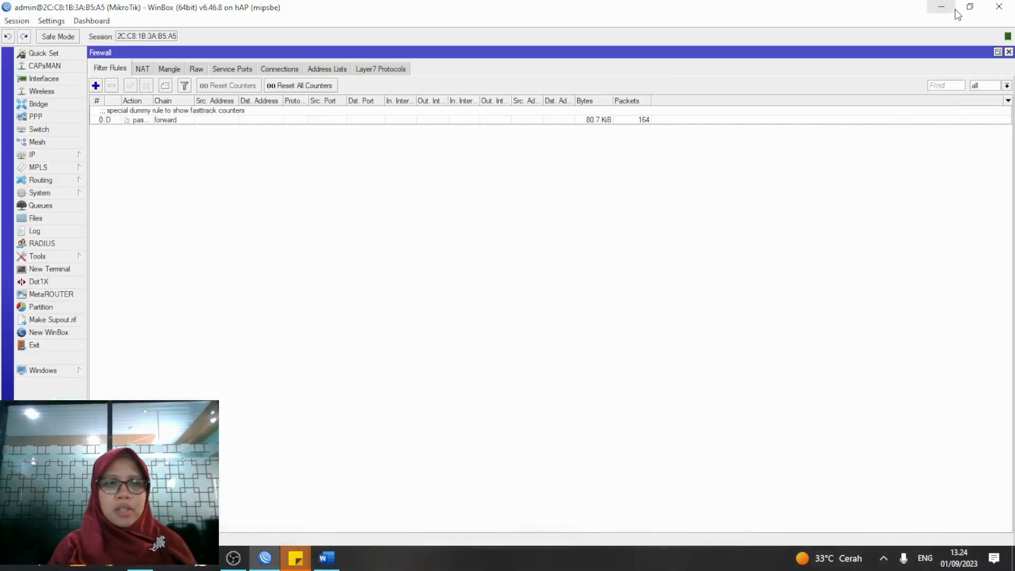
# Step: Add a DHCP client on interface ether1 and maximize the DHCP client list
pyautogui.click(72, 154)
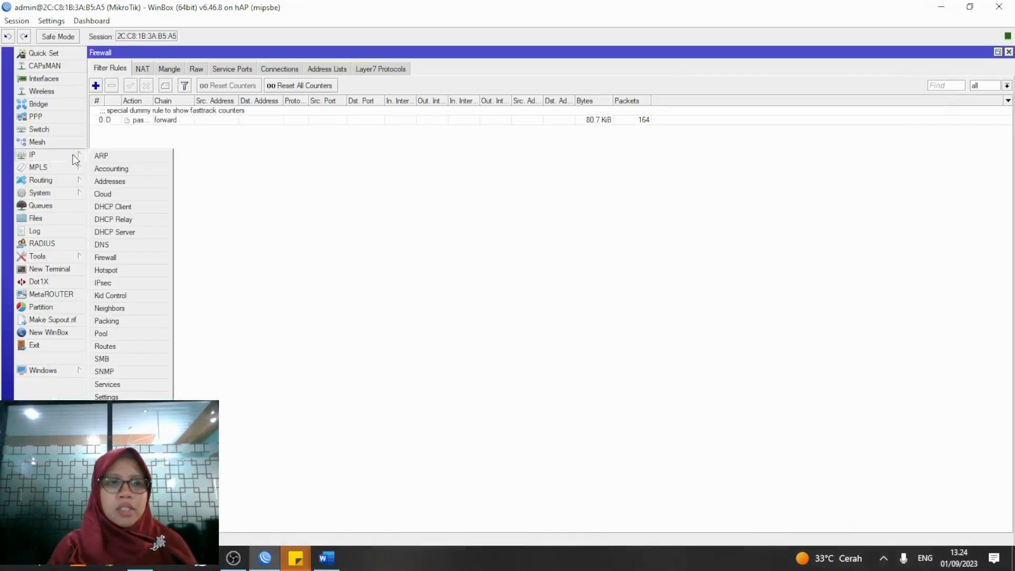
pyautogui.click(113, 206)
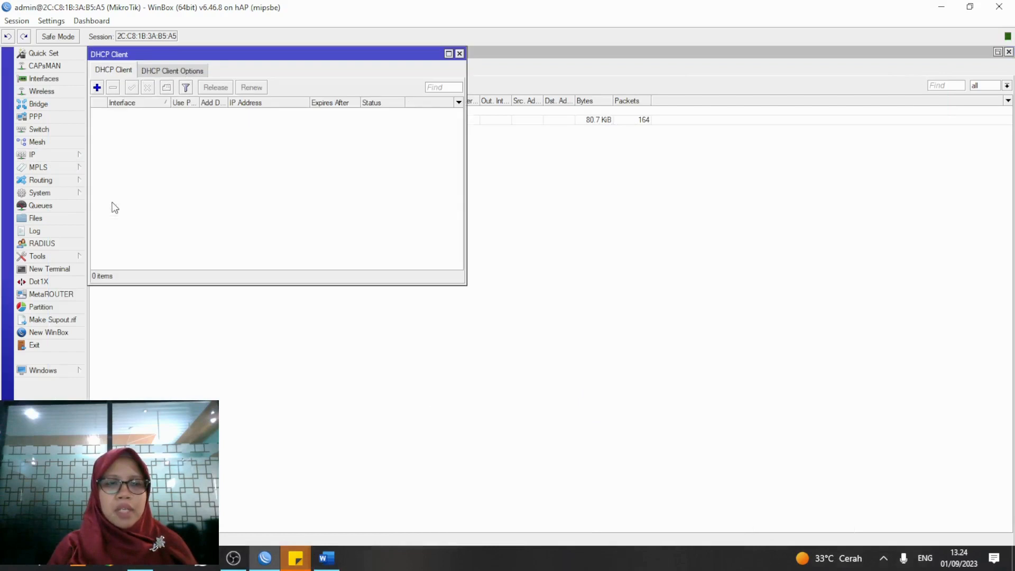
pyautogui.click(97, 88)
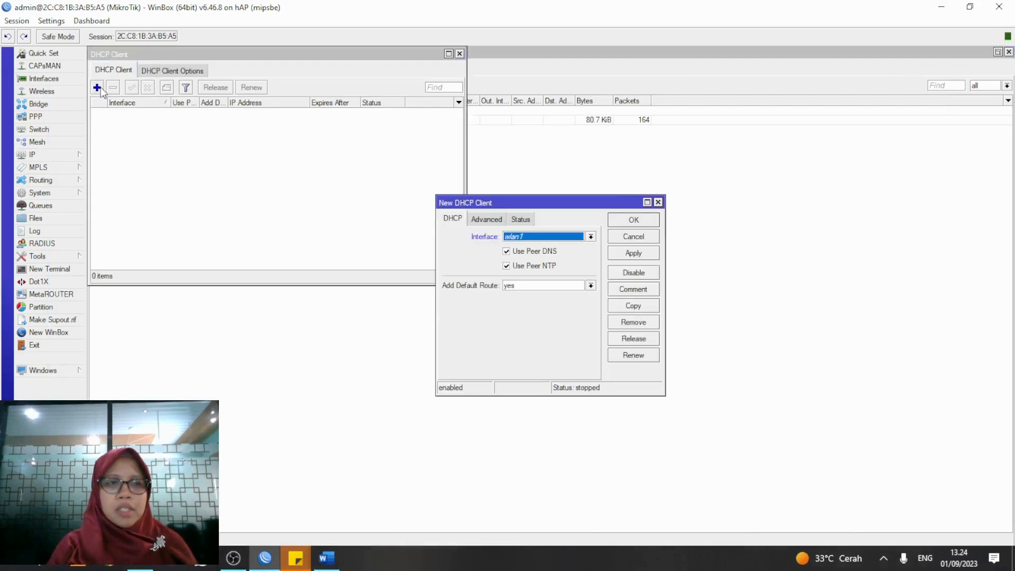
pyautogui.click(530, 237)
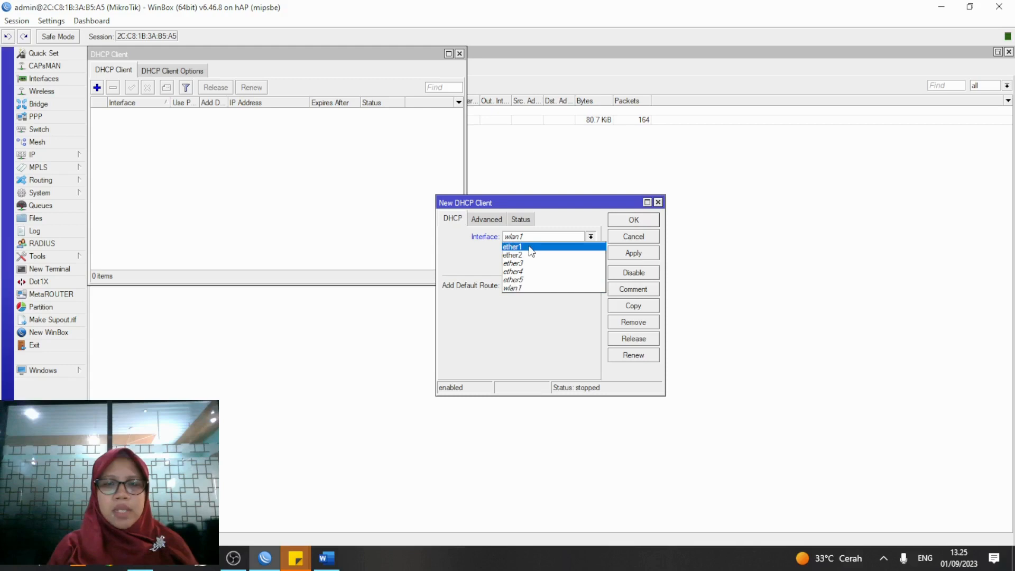
pyautogui.click(529, 247)
pyautogui.click(619, 254)
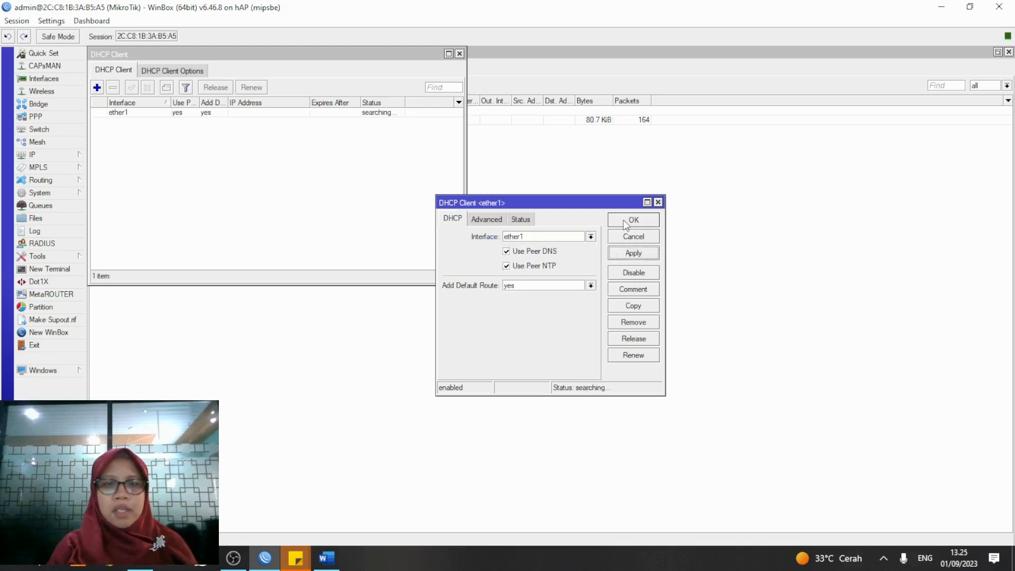
pyautogui.click(625, 223)
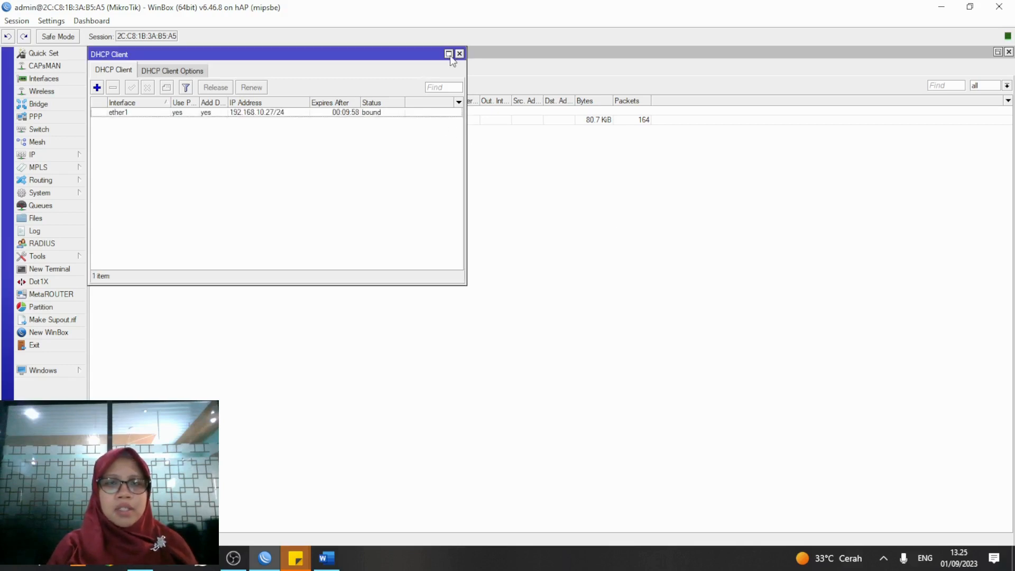
pyautogui.click(449, 54)
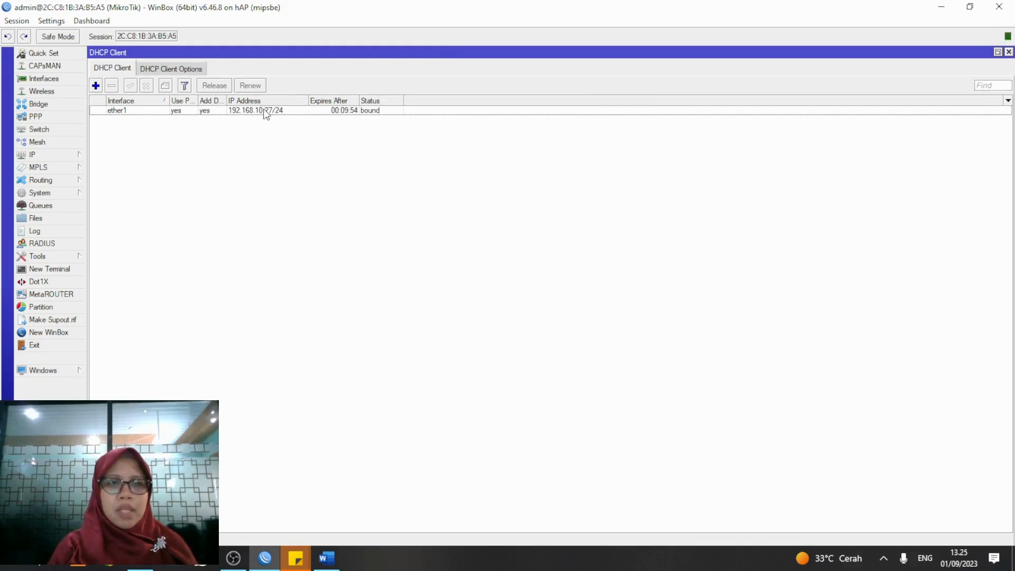
pyautogui.moveTo(265, 114)
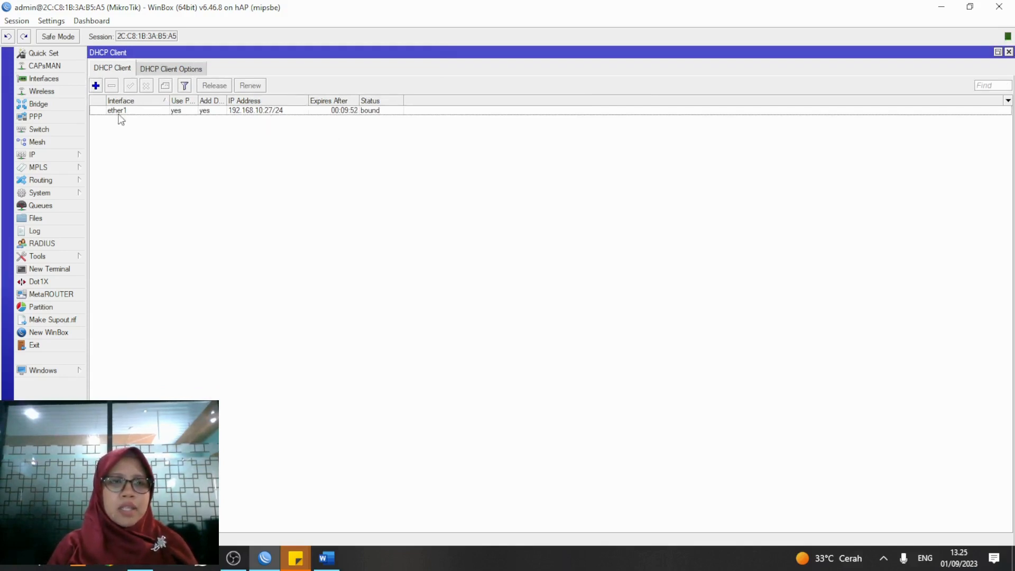
# Step: Open the router's IP address list and widen its window to view the ether1 entry
pyautogui.click(77, 151)
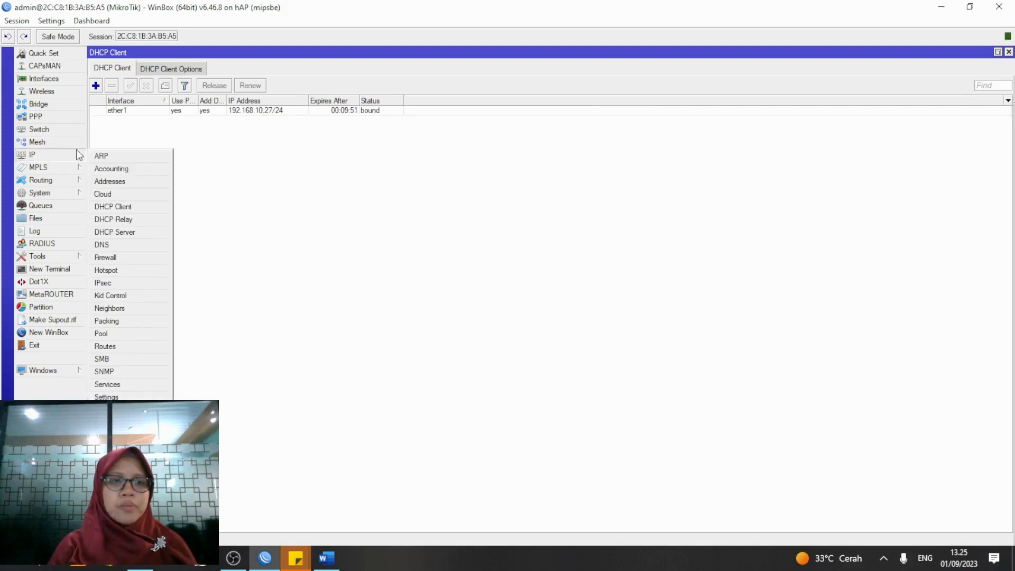
pyautogui.click(123, 182)
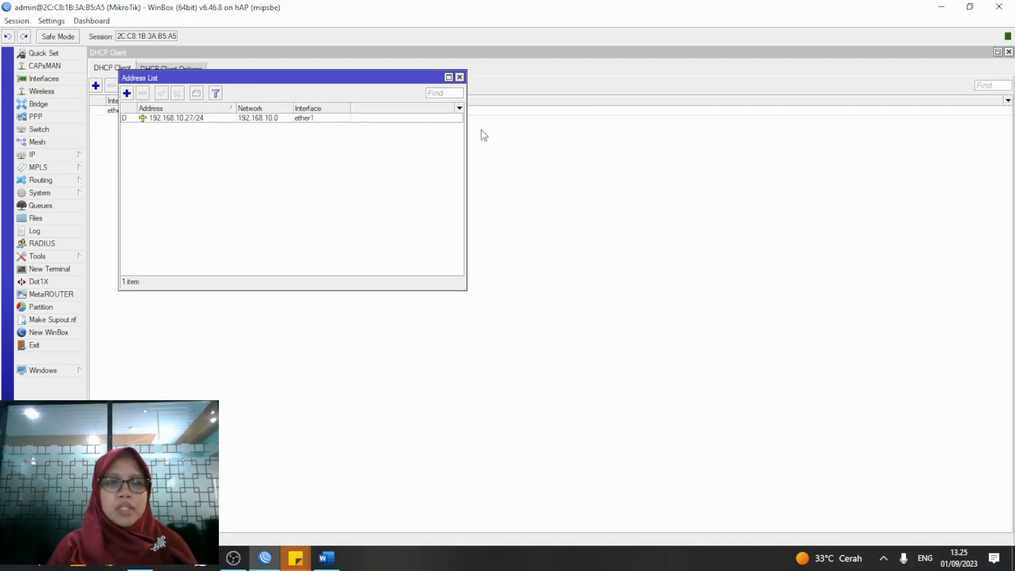
pyautogui.moveTo(466, 129); pyautogui.dragTo(605, 142)
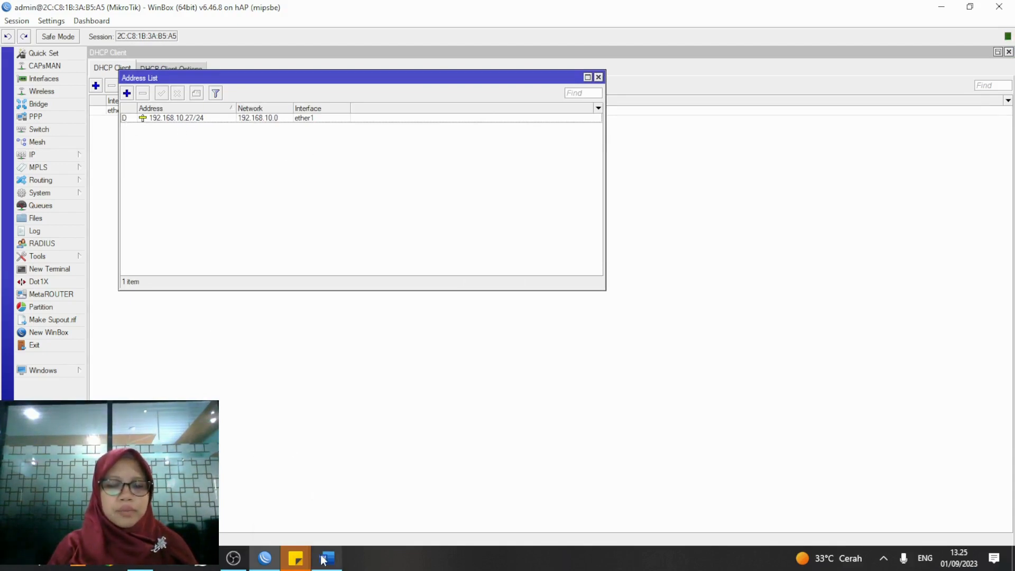
# Step: Switch to the Word document to check the next configuration tasks in the checklist and return to WinBox
pyautogui.moveTo(327, 558)
pyautogui.click(304, 505)
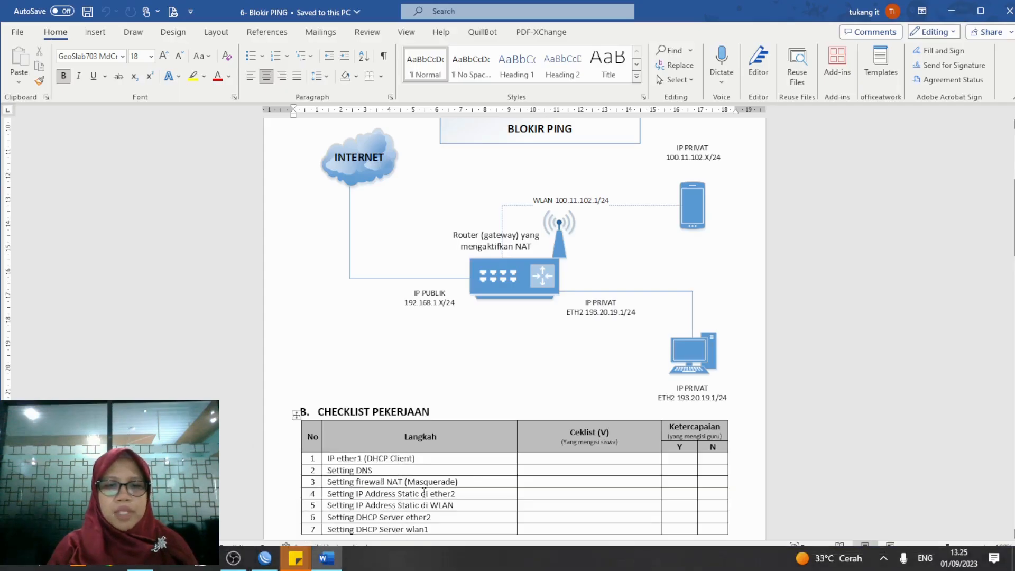
pyautogui.scroll(-3, 423, 497)
pyautogui.scroll(-1, 423, 496)
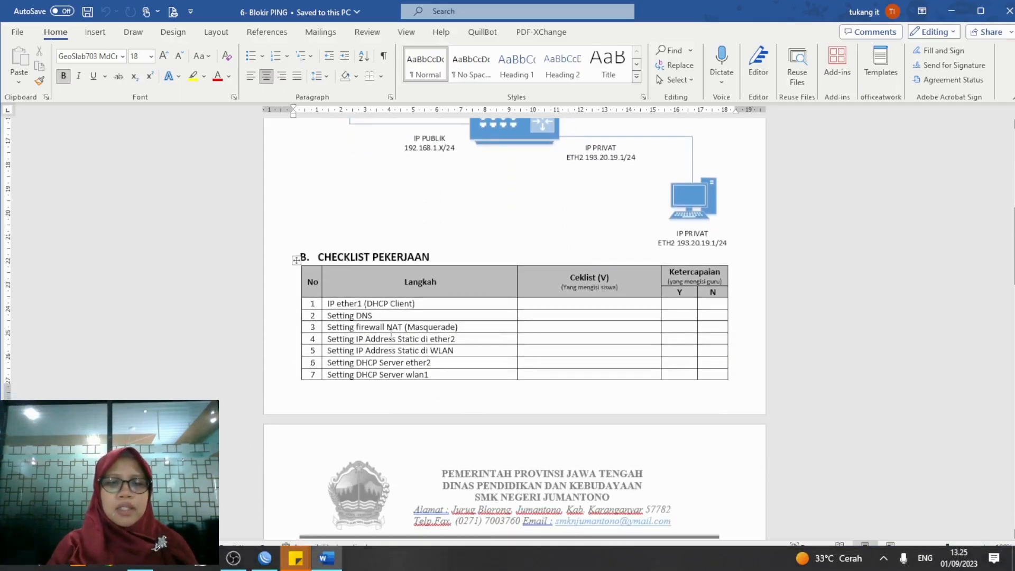
pyautogui.click(952, 10)
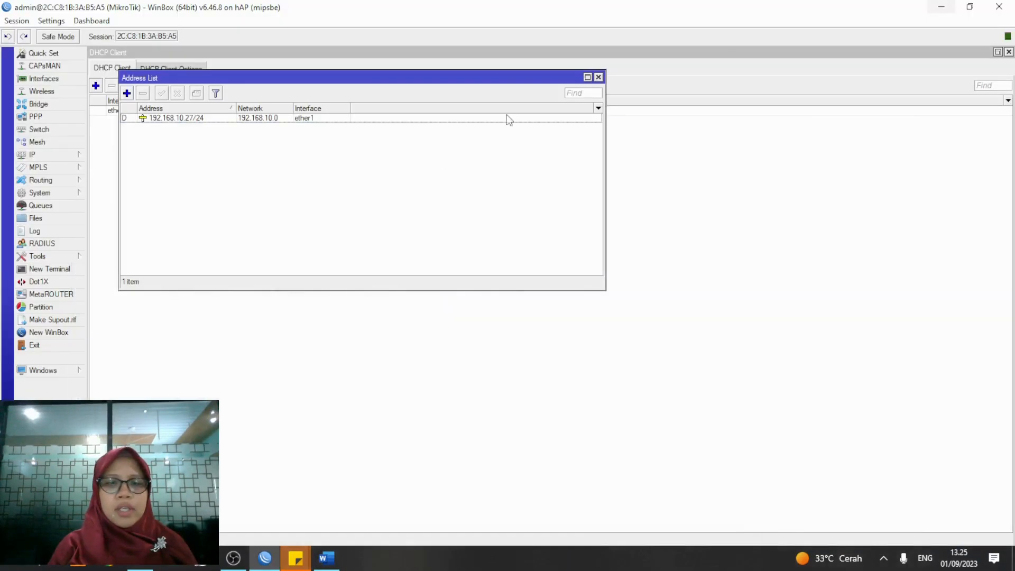
# Step: Set the router's DNS server to 8.8.8.8 and allow remote requests
pyautogui.click(47, 151)
pyautogui.click(114, 246)
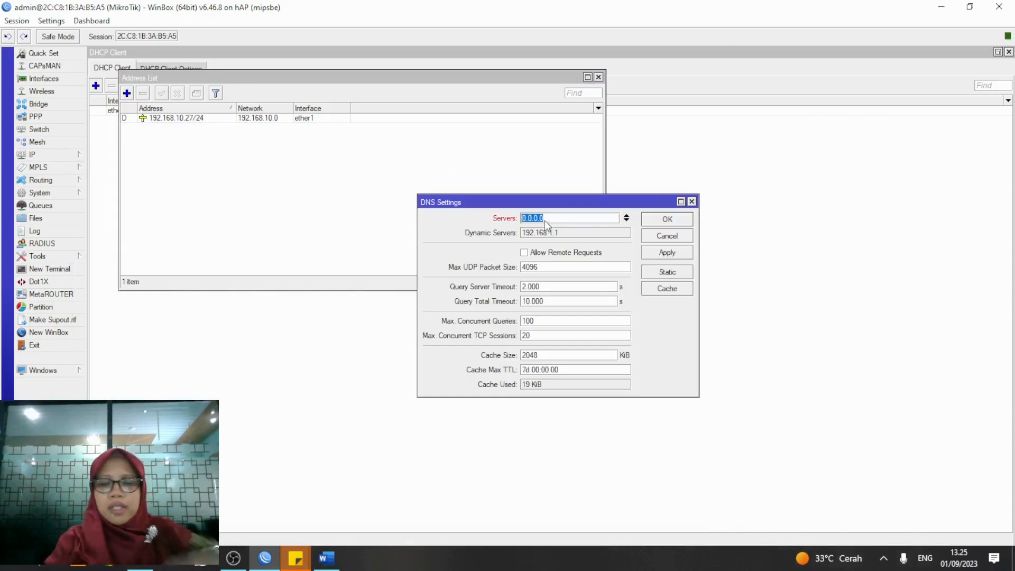
pyautogui.write('8.8.8.8')
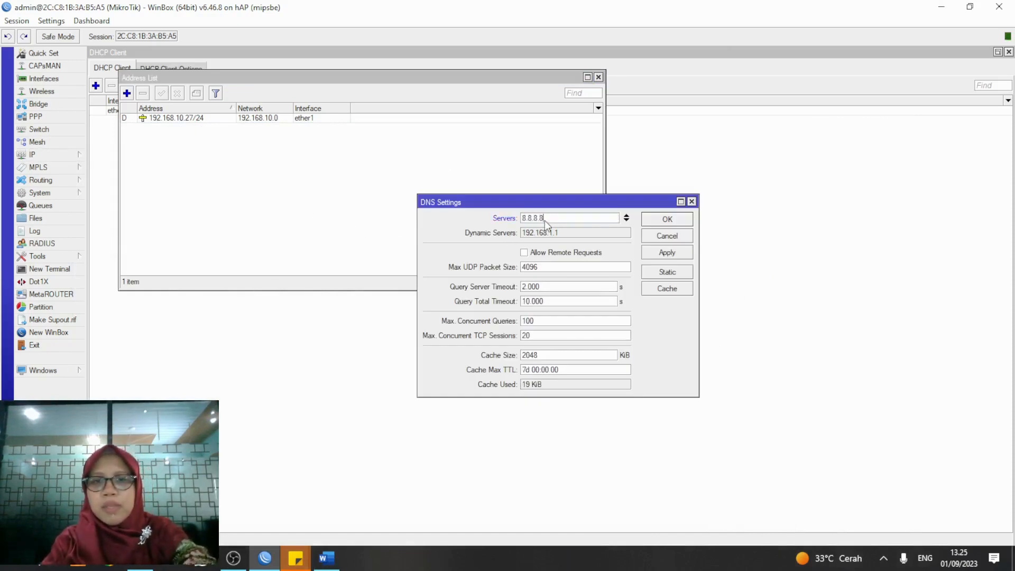
pyautogui.click(547, 253)
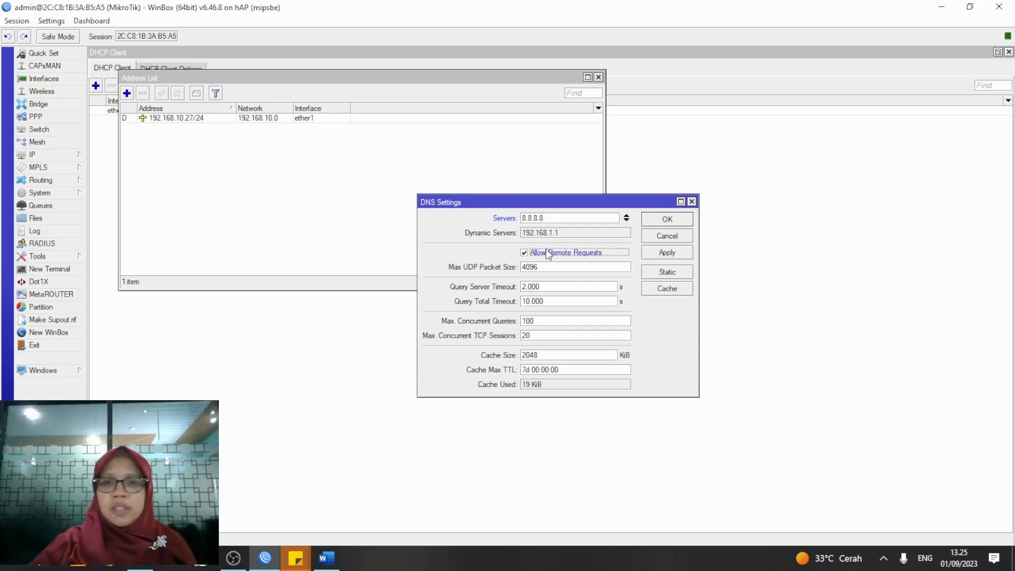
pyautogui.click(651, 255)
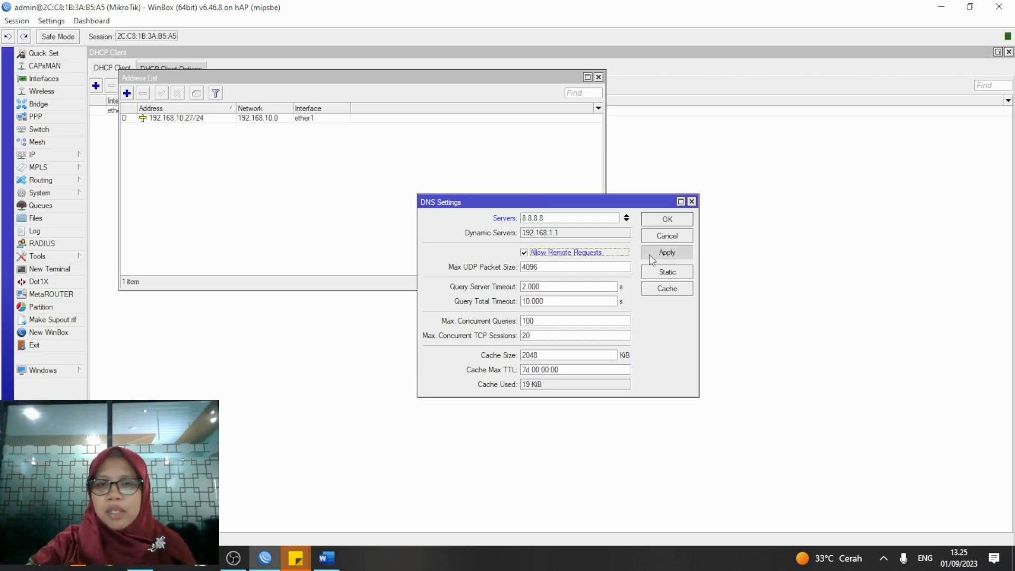
pyautogui.click(657, 225)
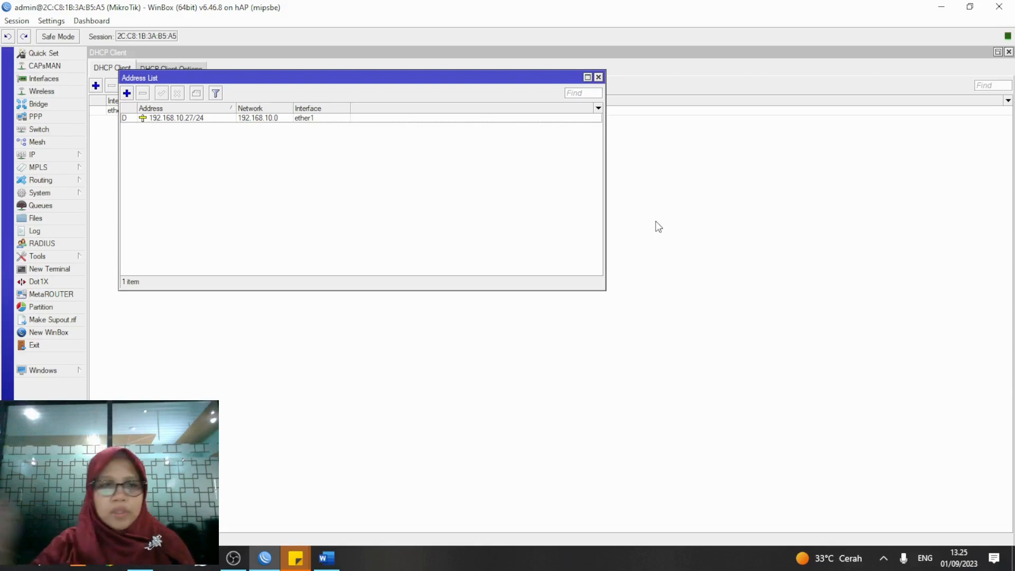
# Step: Start a new firewall NAT rule in the srcnat chain with ether1 as the outgoing interface
pyautogui.click(80, 156)
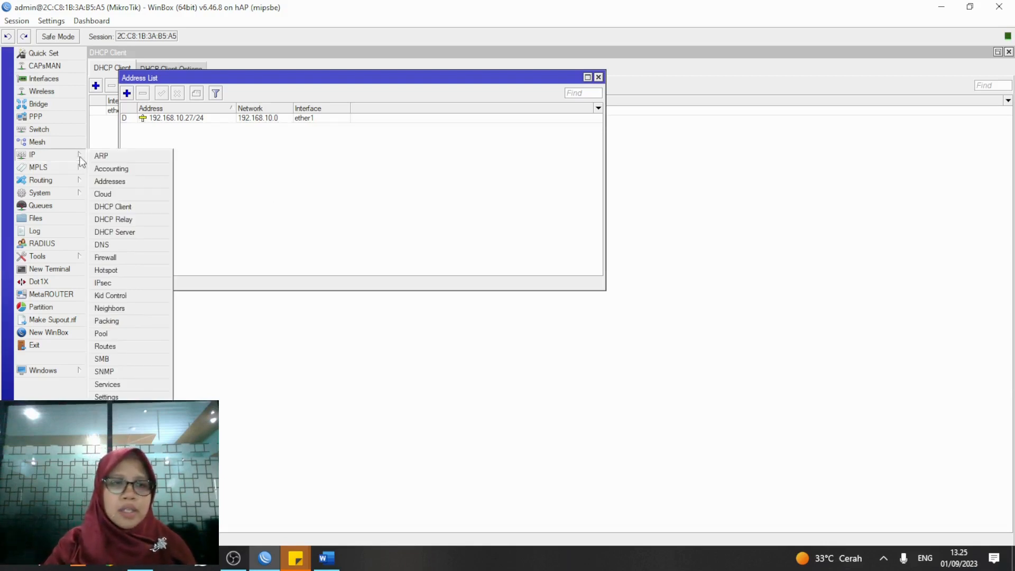
pyautogui.click(134, 257)
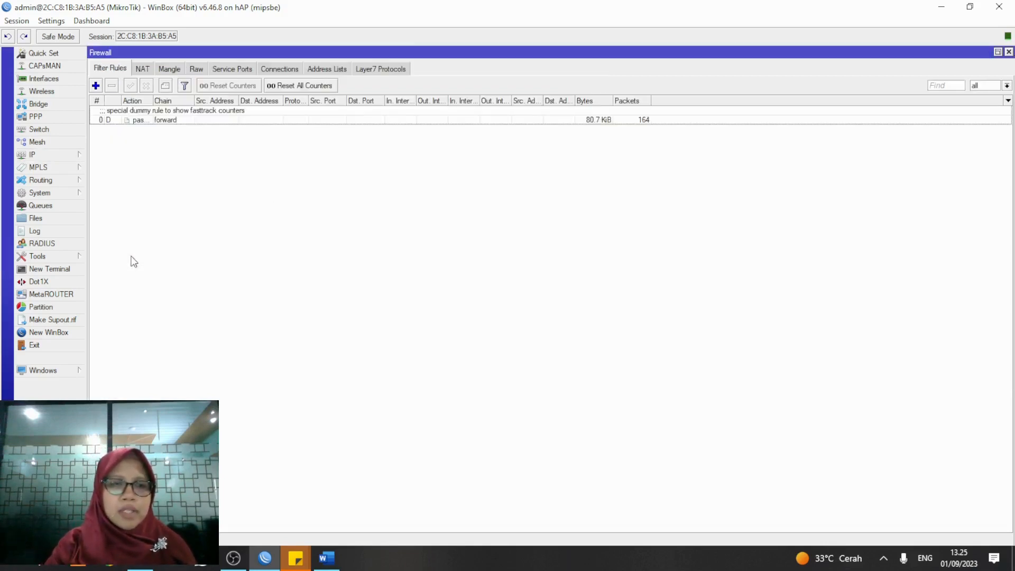
pyautogui.click(141, 70)
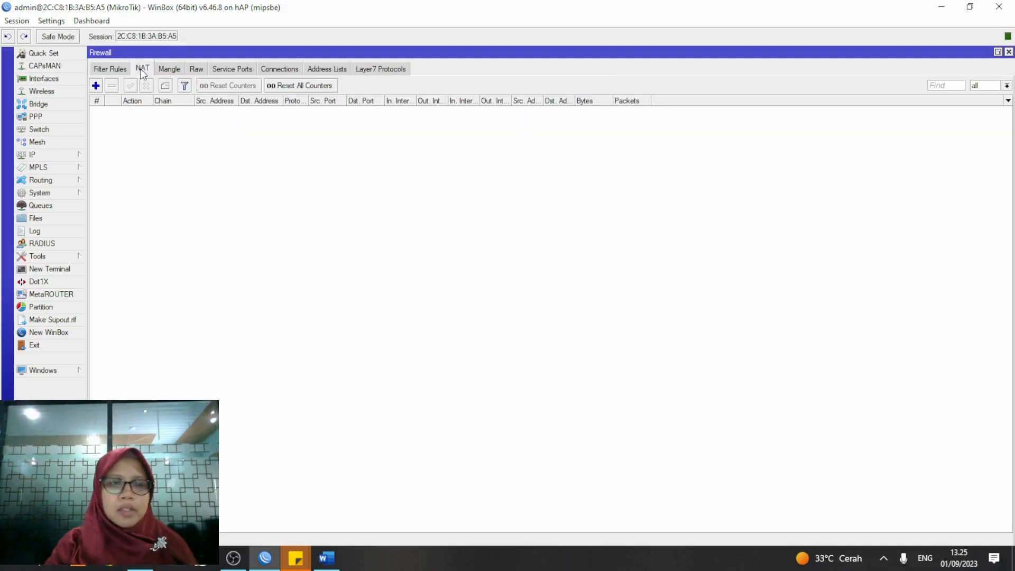
pyautogui.click(96, 86)
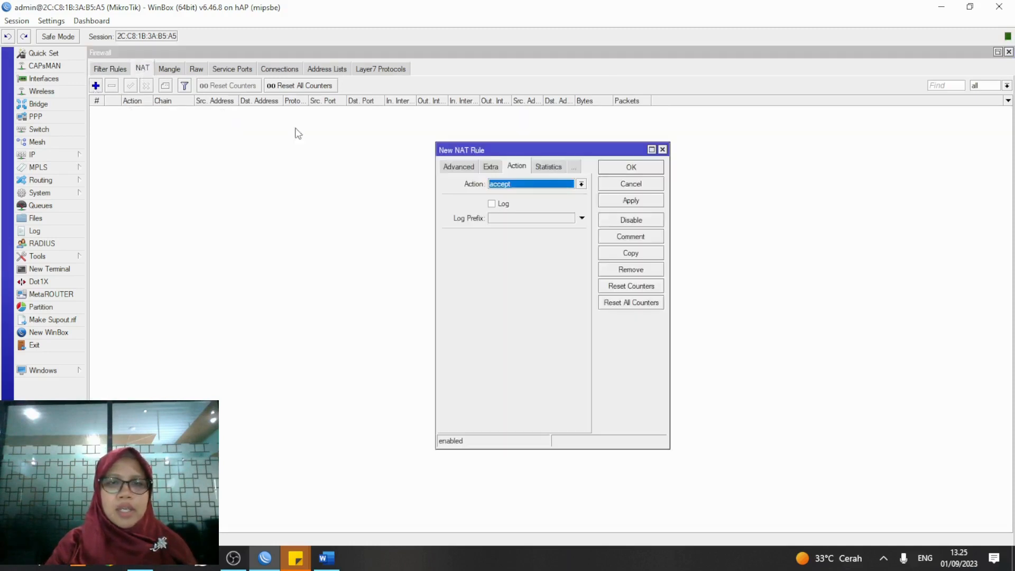
pyautogui.click(462, 167)
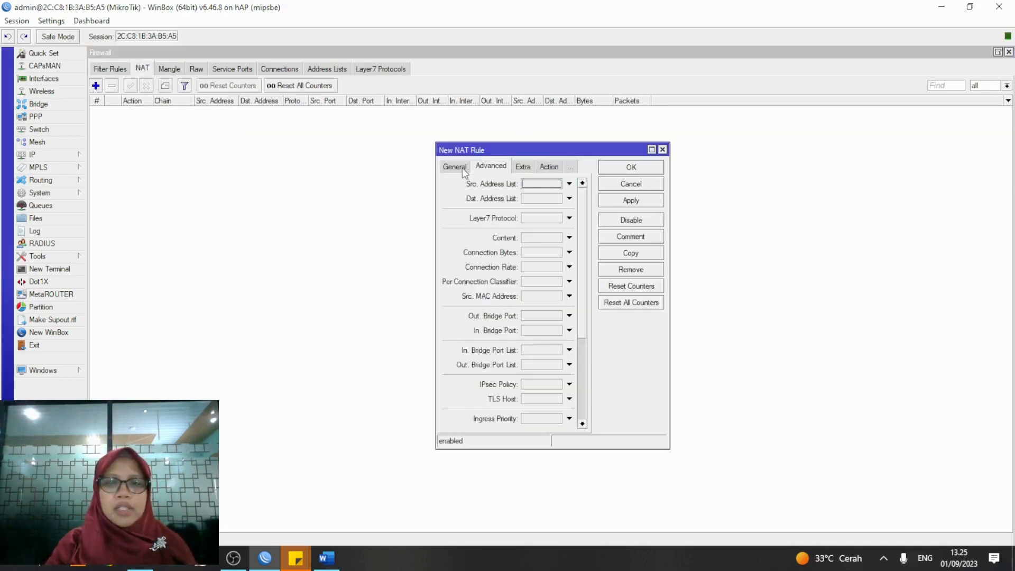
pyautogui.click(462, 167)
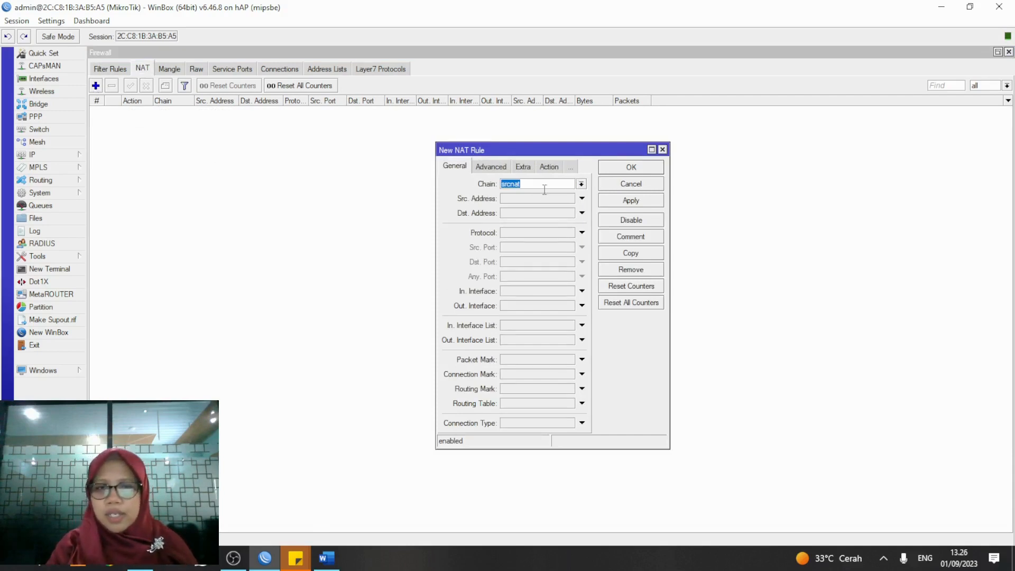
pyautogui.click(581, 305)
pyautogui.click(570, 306)
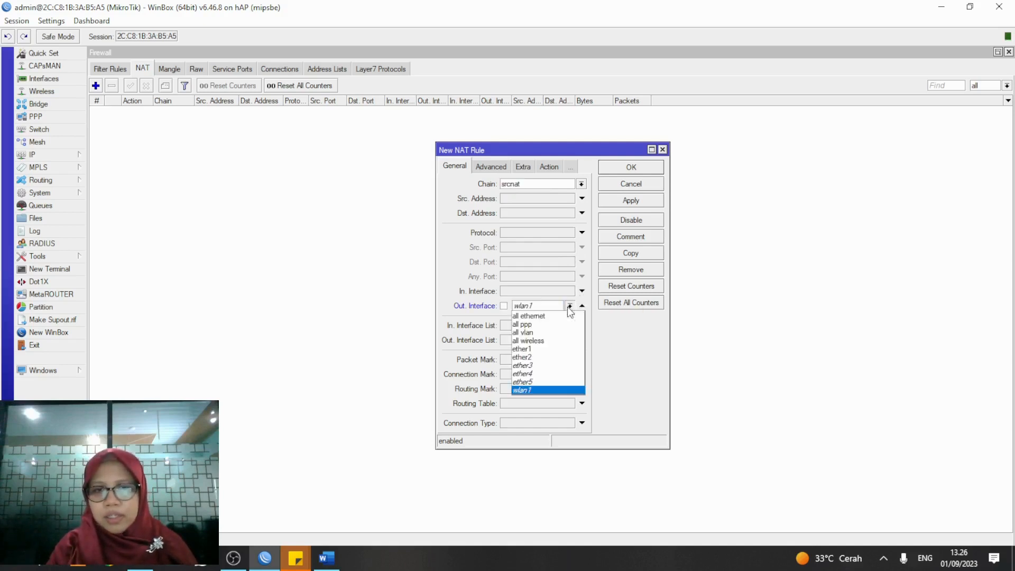
pyautogui.click(561, 349)
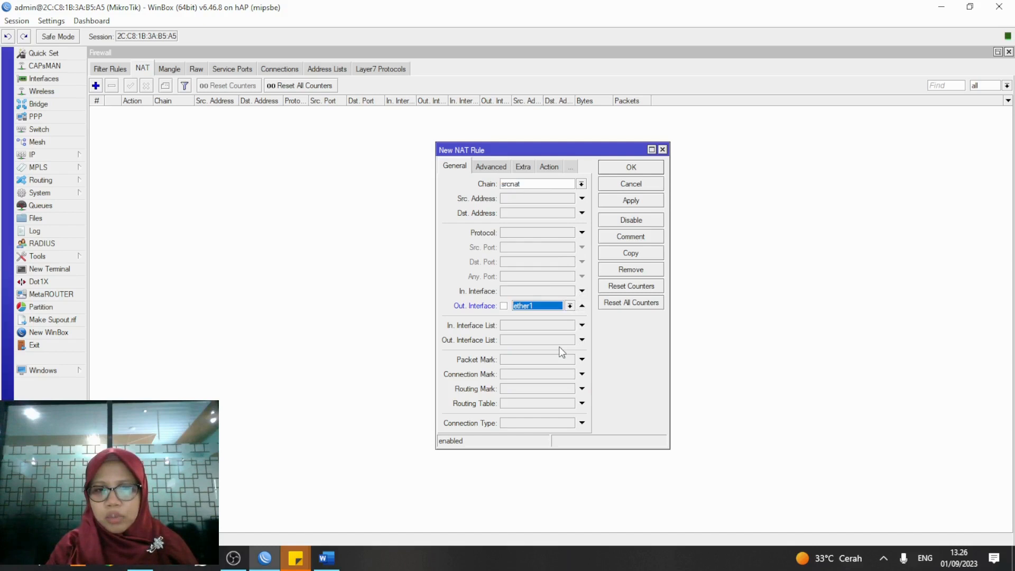
# Step: Set the new NAT rule's action to masquerade and save the rule
pyautogui.click(541, 168)
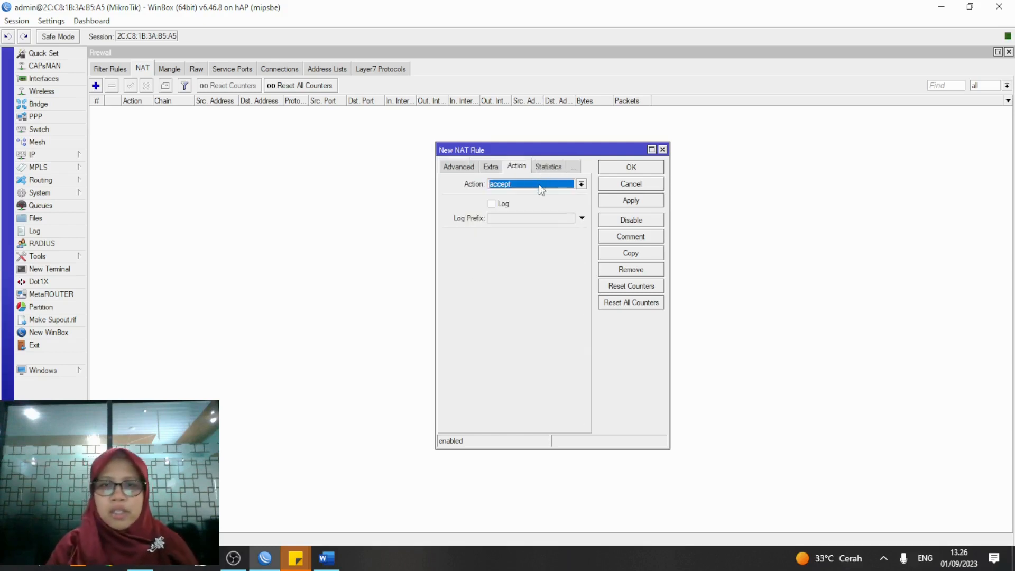
pyautogui.click(538, 184)
pyautogui.click(532, 244)
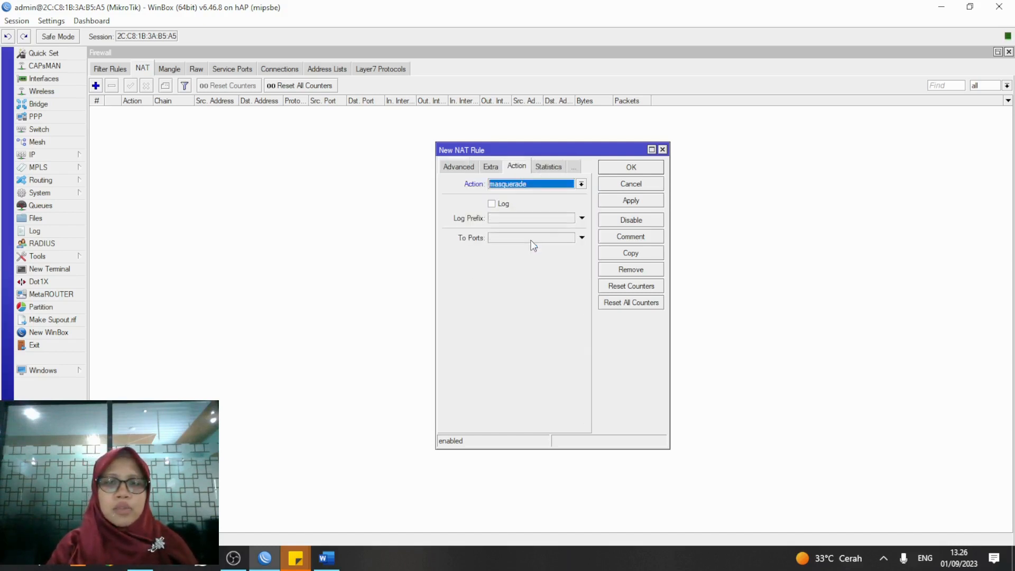
pyautogui.click(614, 202)
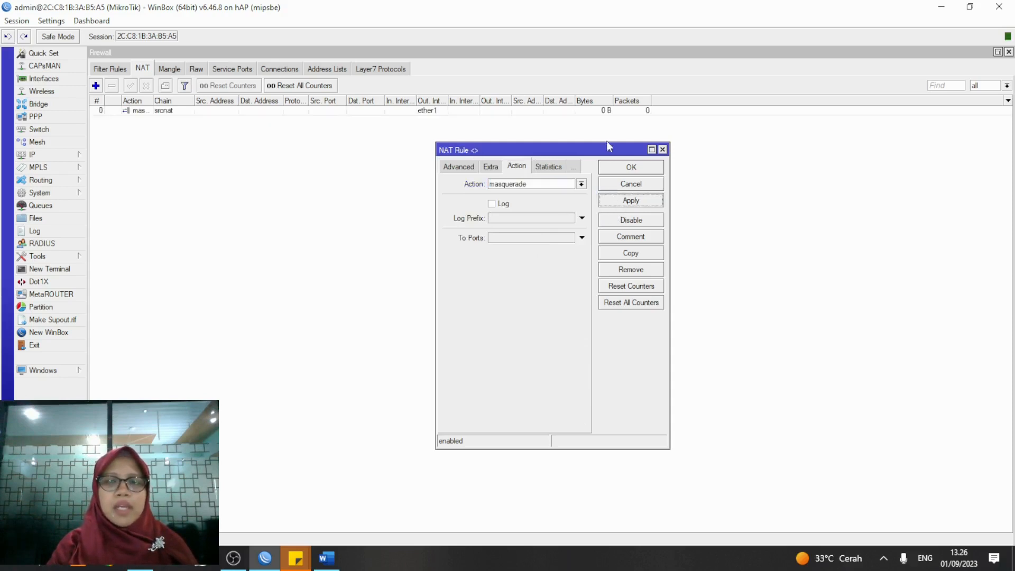
pyautogui.click(615, 168)
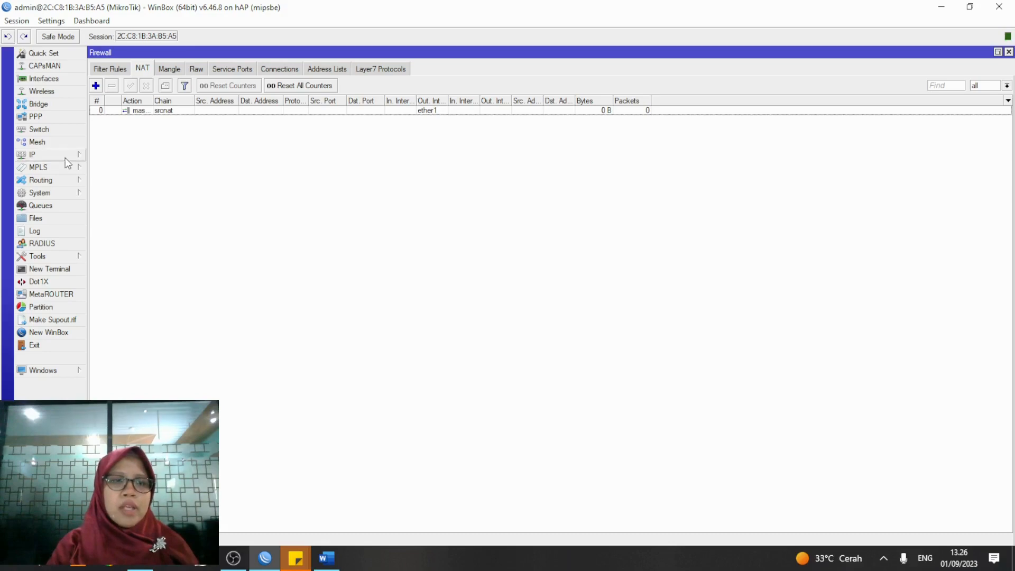
# Step: Switch to the Word worksheet, bring its topology diagram into view, and arrange it side by side with WinBox
pyautogui.click(327, 555)
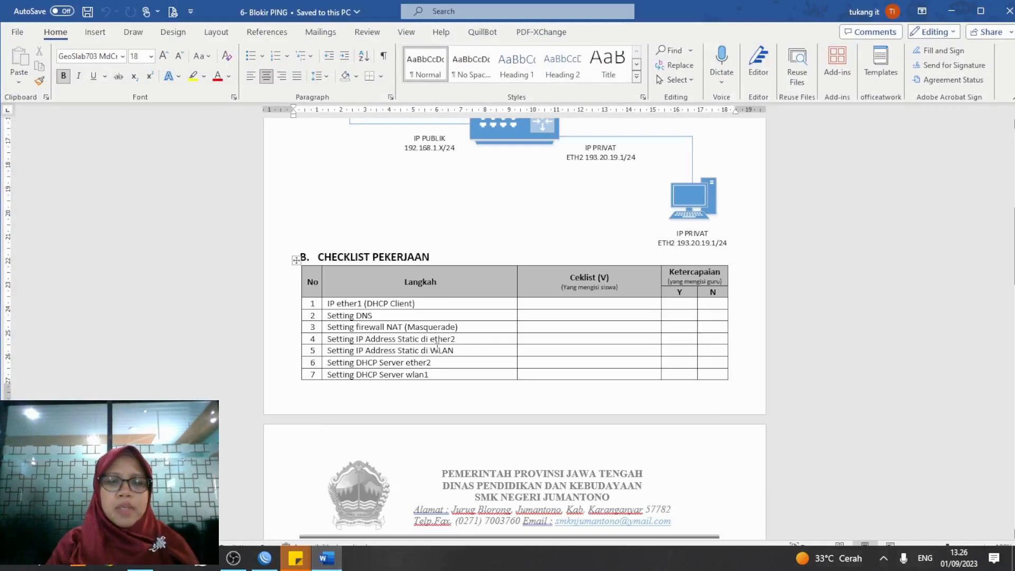
pyautogui.scroll(5, 444, 348)
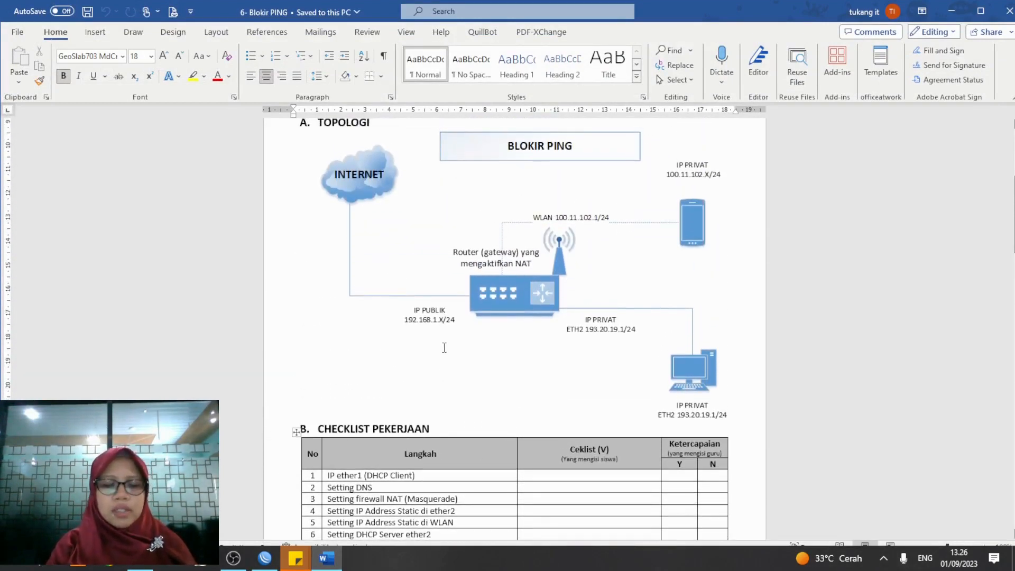
pyautogui.press('super+Right')
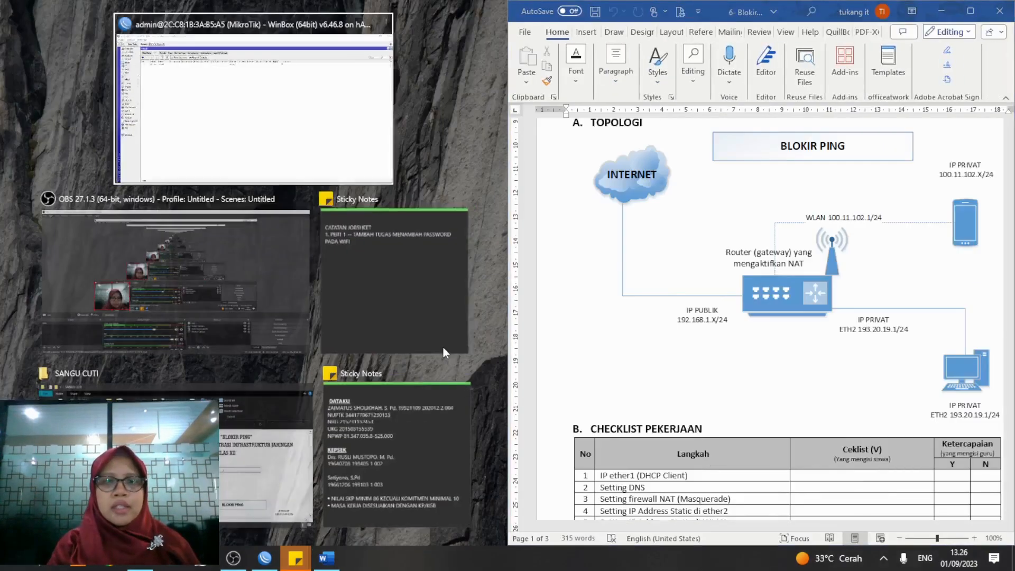
pyautogui.click(317, 151)
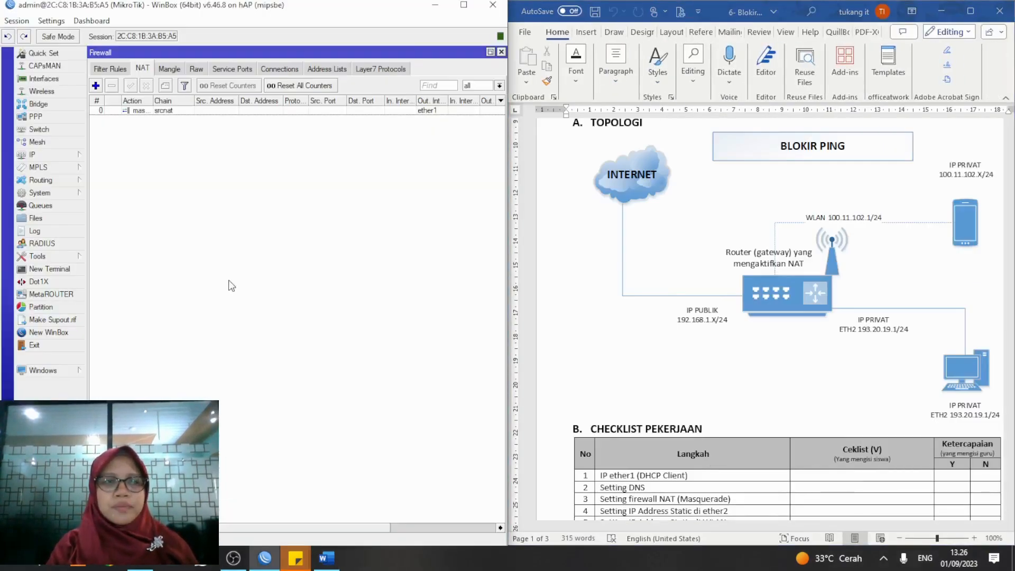
# Step: Start a new entry in the router's IP address list with the address 193.20.19.1/24
pyautogui.click(33, 154)
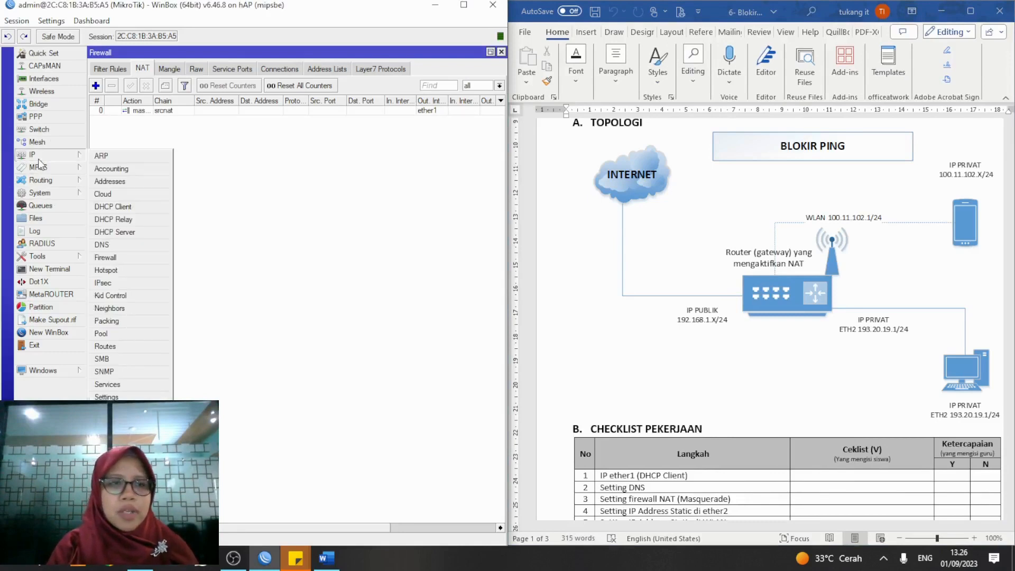
pyautogui.click(114, 182)
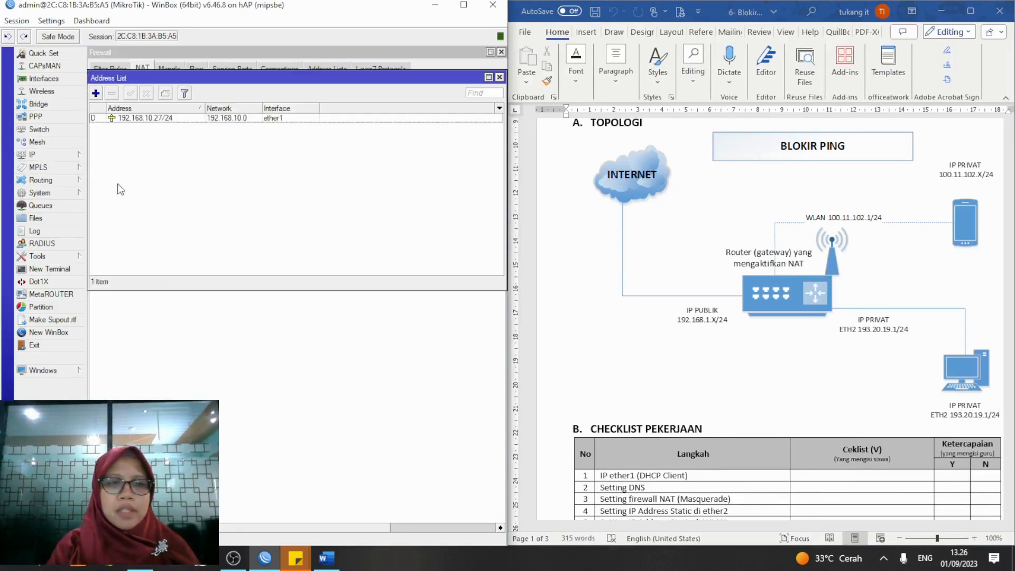
pyautogui.click(96, 93)
pyautogui.moveTo(346, 232); pyautogui.dragTo(240, 181)
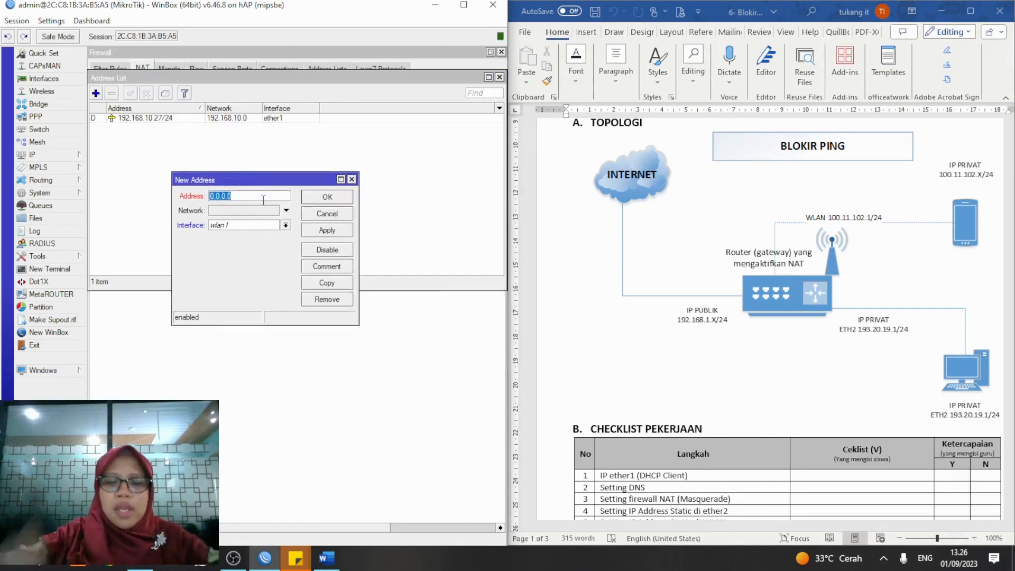
pyautogui.write('100')
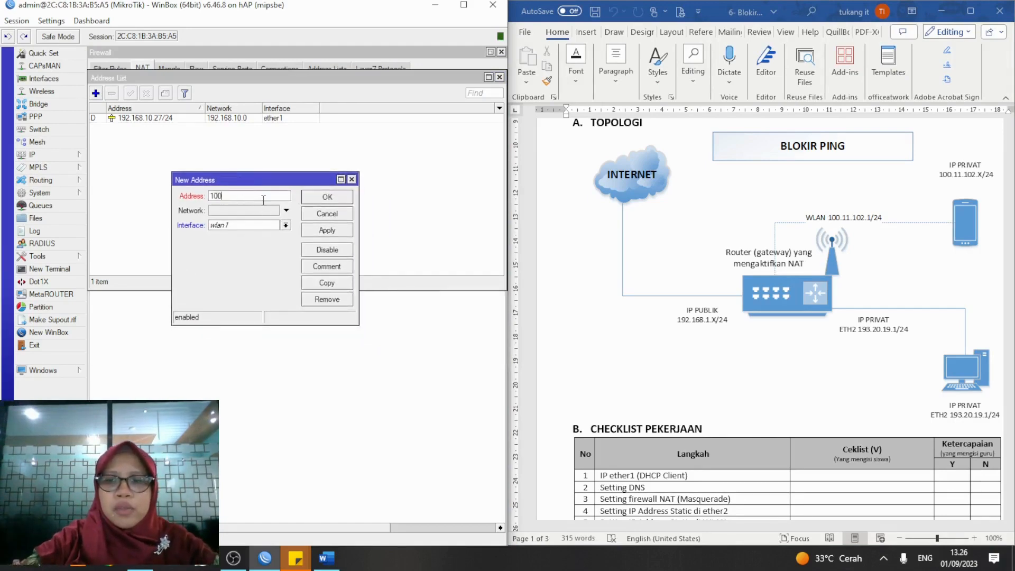
pyautogui.press('BackSpace')
pyautogui.press('BackSpace')
pyautogui.press('BackSpace')
pyautogui.write('192')
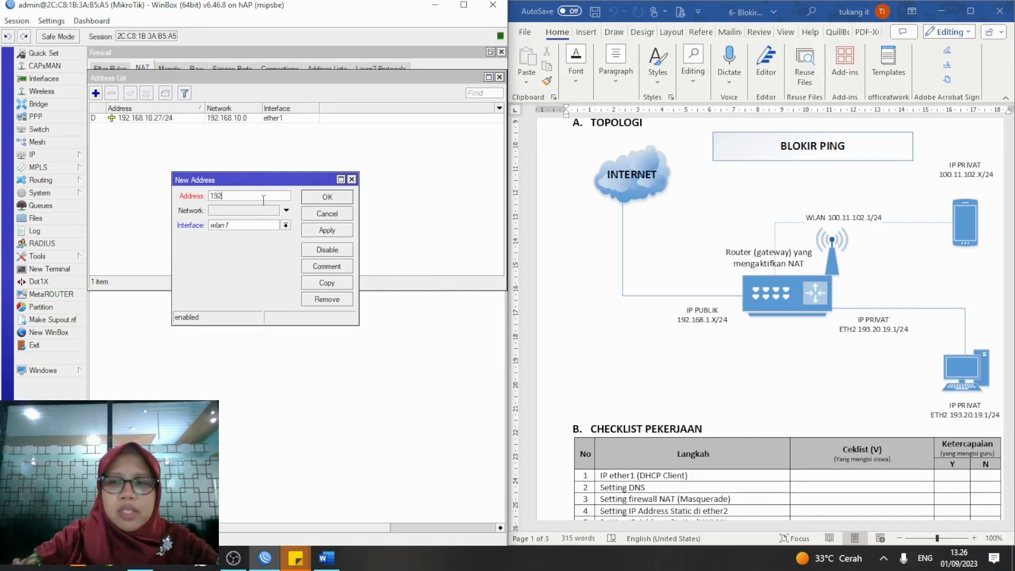
pyautogui.press('BackSpace')
pyautogui.write('3')
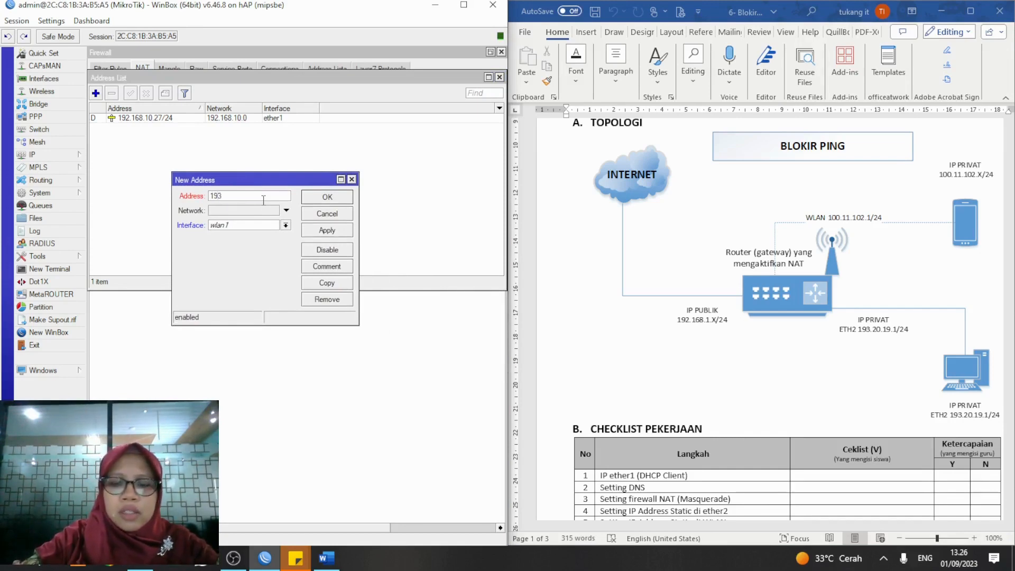
pyautogui.write('.20')
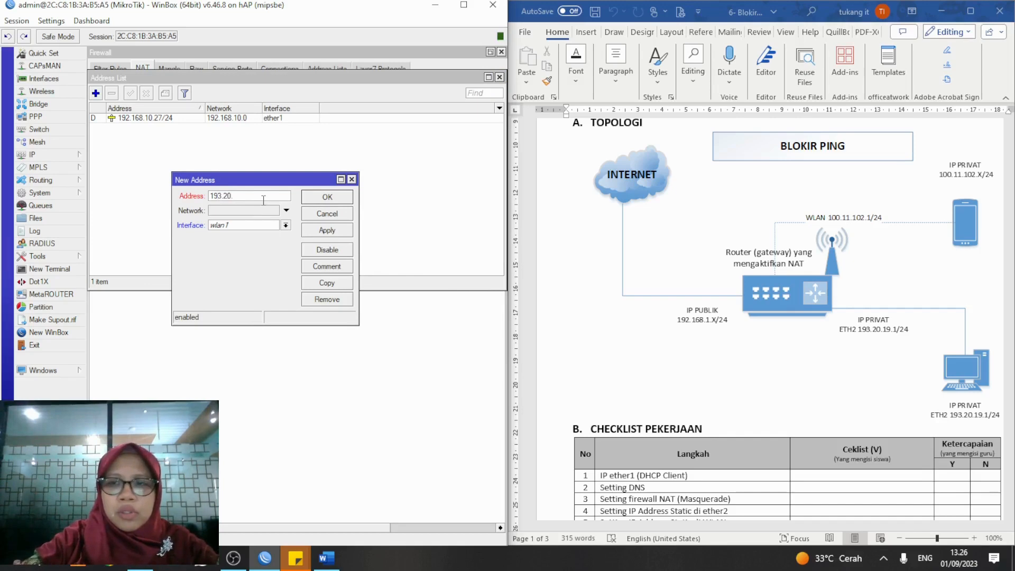
pyautogui.write('.19')
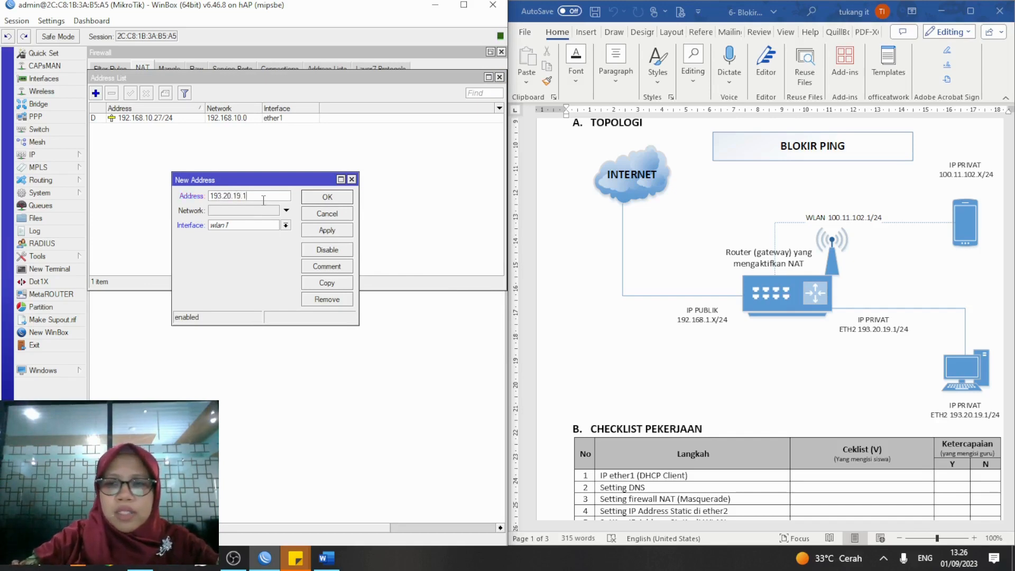
pyautogui.write('.1/24')
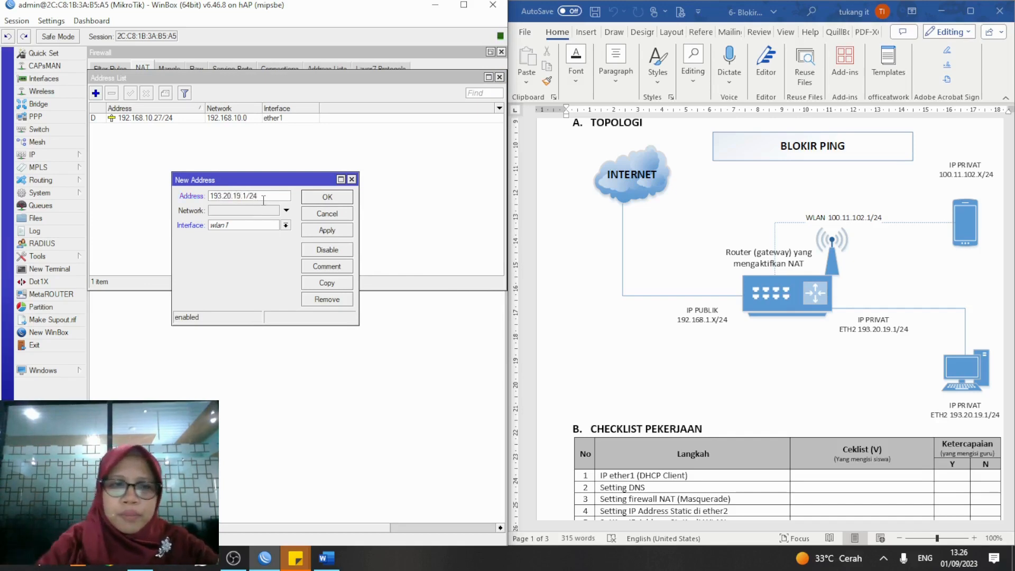
# Step: Assign the new 193.20.19.1/24 address to the ether2 interface and save it
pyautogui.click(286, 225)
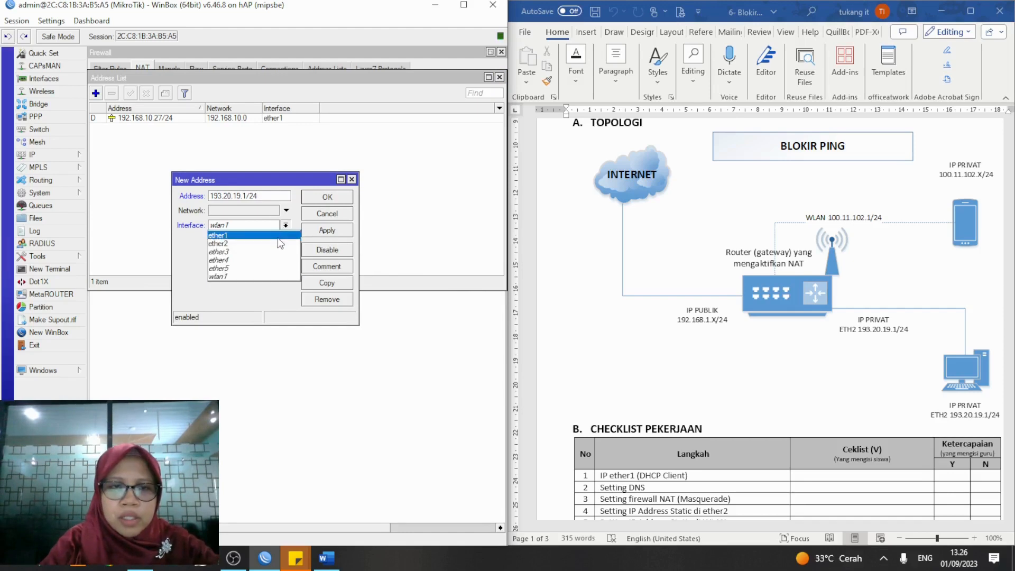
pyautogui.click(280, 243)
pyautogui.click(326, 230)
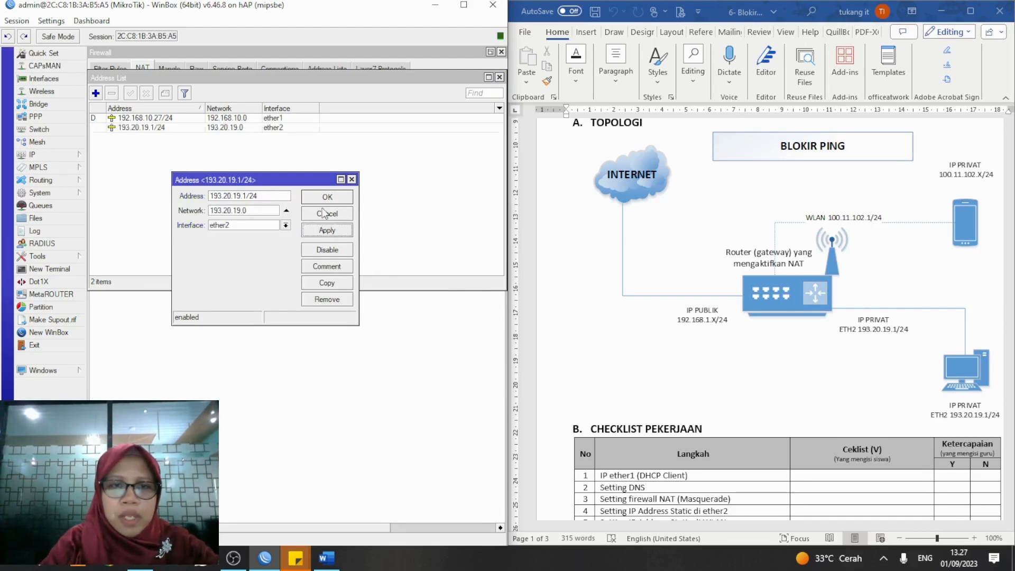
pyautogui.click(327, 196)
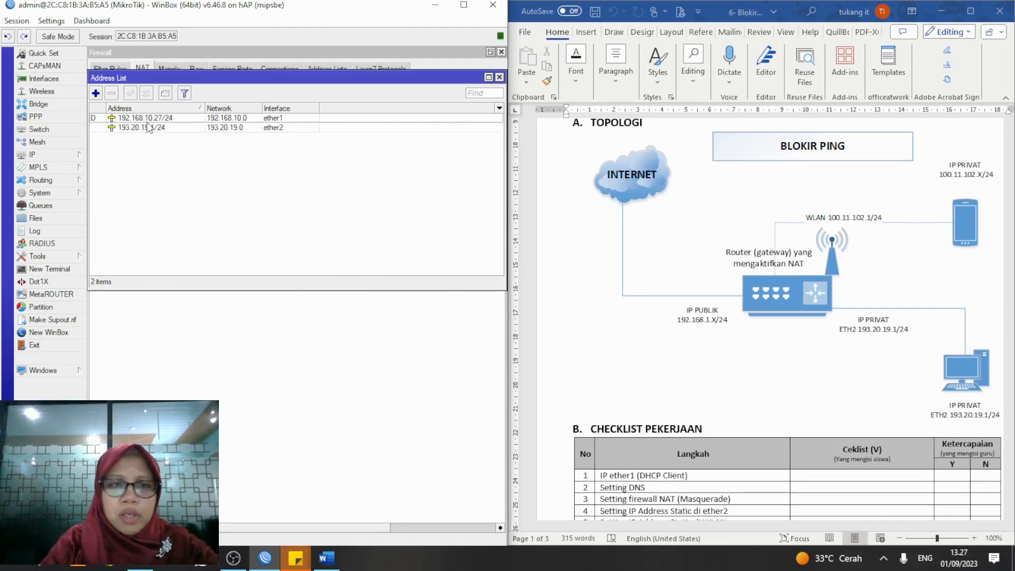
# Step: Add the IP address 100.11.102.1/24 on the wlan1 interface
pyautogui.click(95, 93)
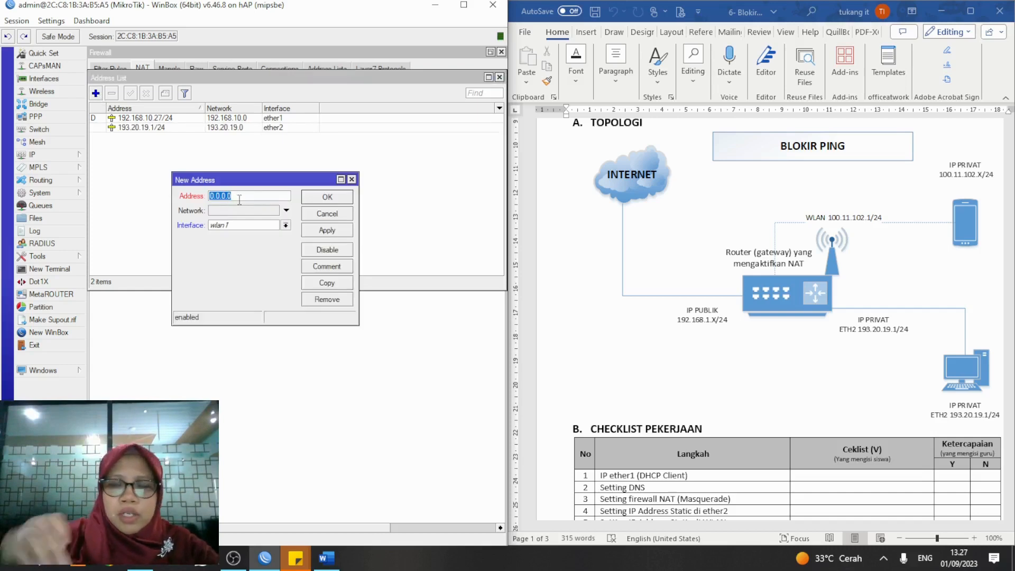
pyautogui.write('100.11.102')
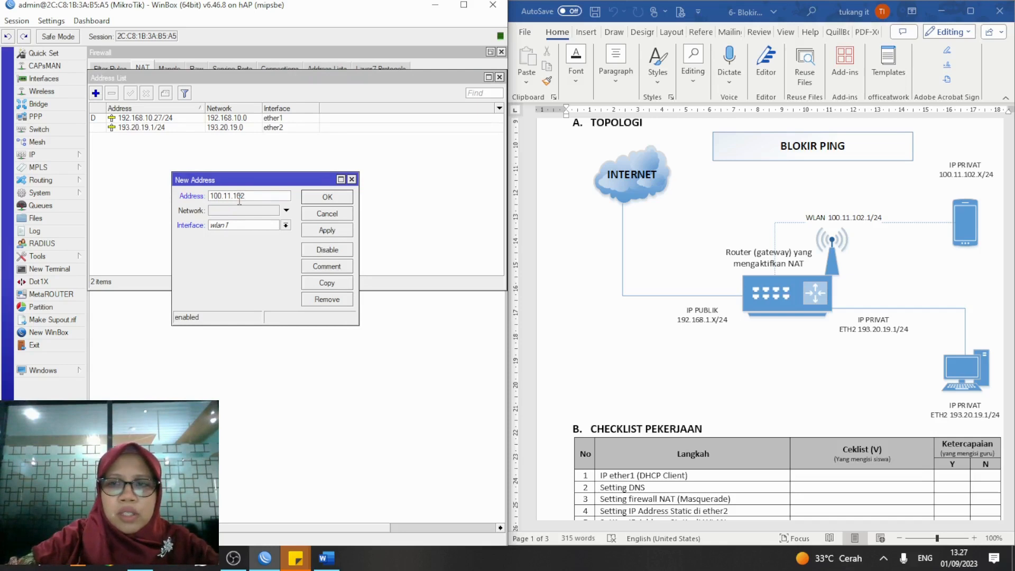
pyautogui.write('.1/24')
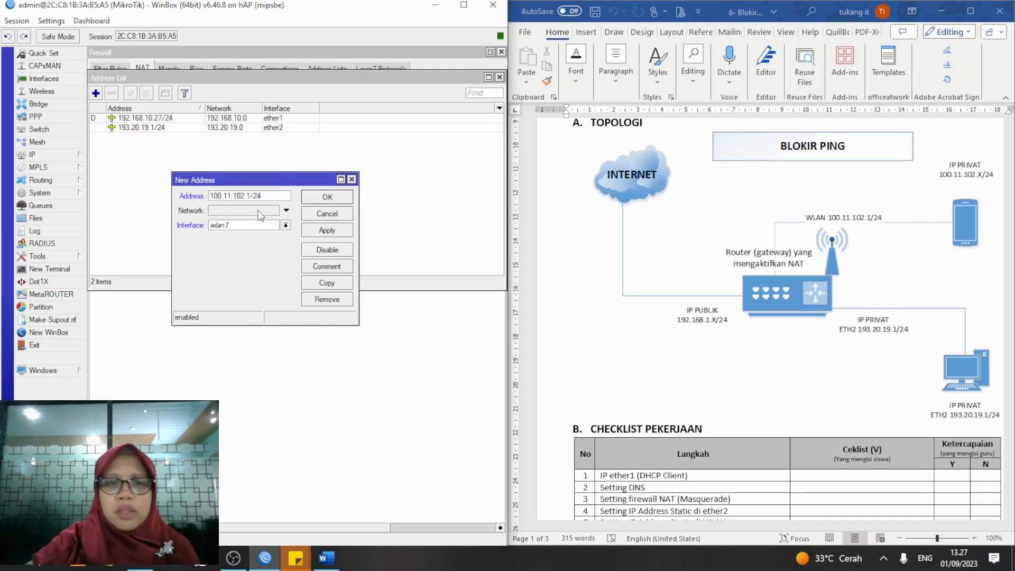
pyautogui.click(324, 231)
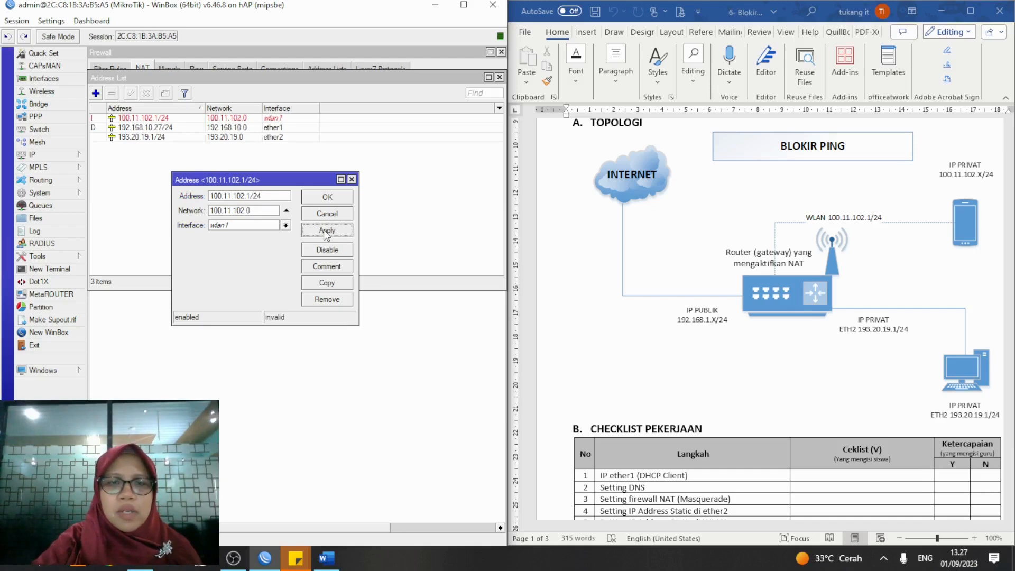
pyautogui.click(327, 198)
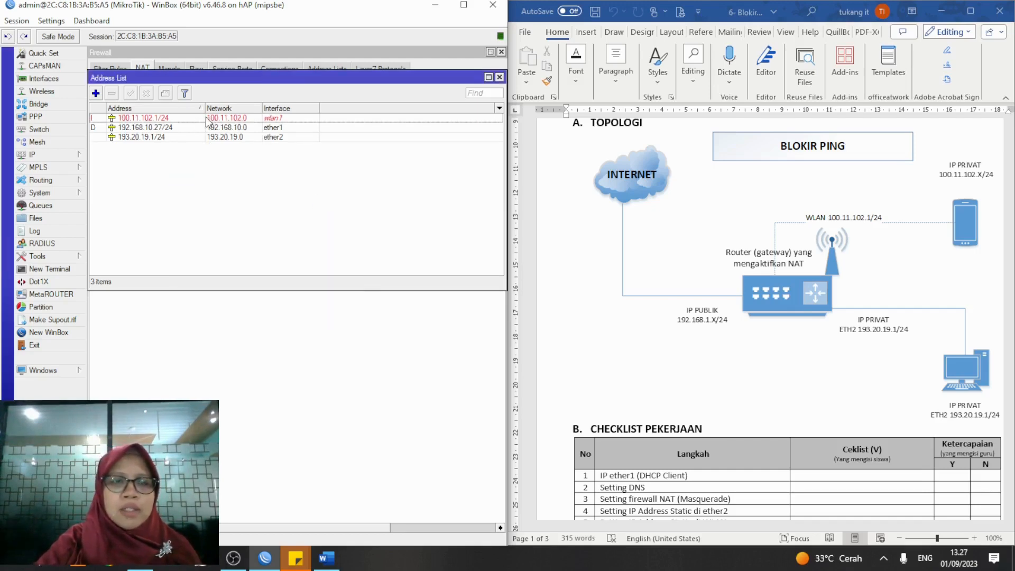
# Step: Enable the wlan1 interface and move the interface list clear of the address entries
pyautogui.click(72, 82)
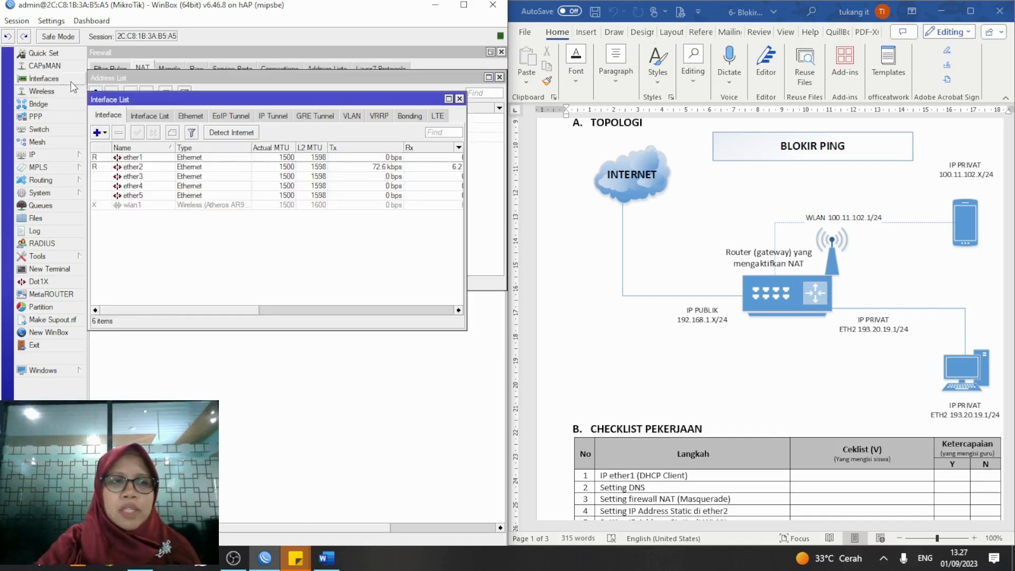
pyautogui.click(129, 205)
pyautogui.click(138, 132)
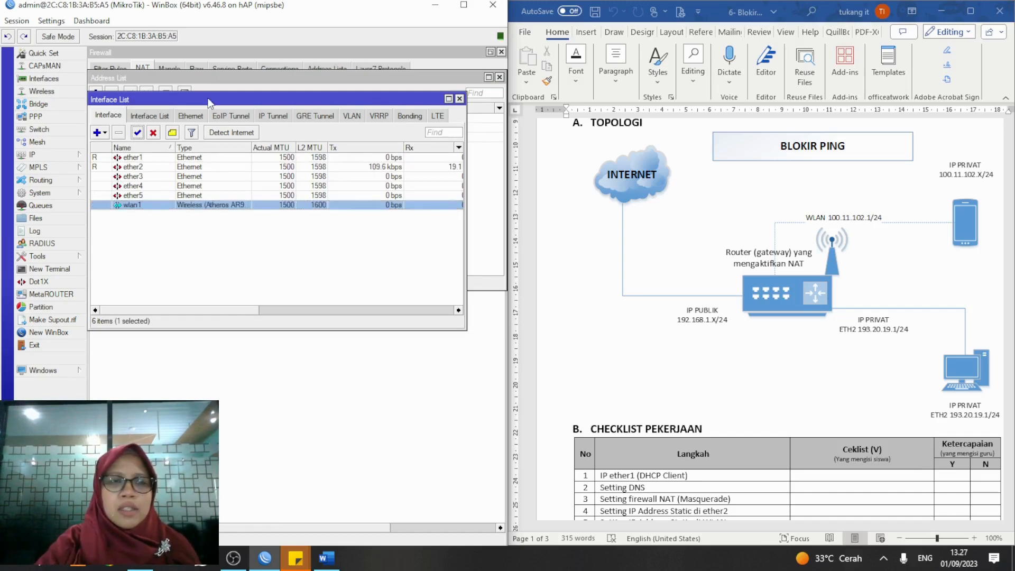
pyautogui.moveTo(206, 98); pyautogui.dragTo(217, 206)
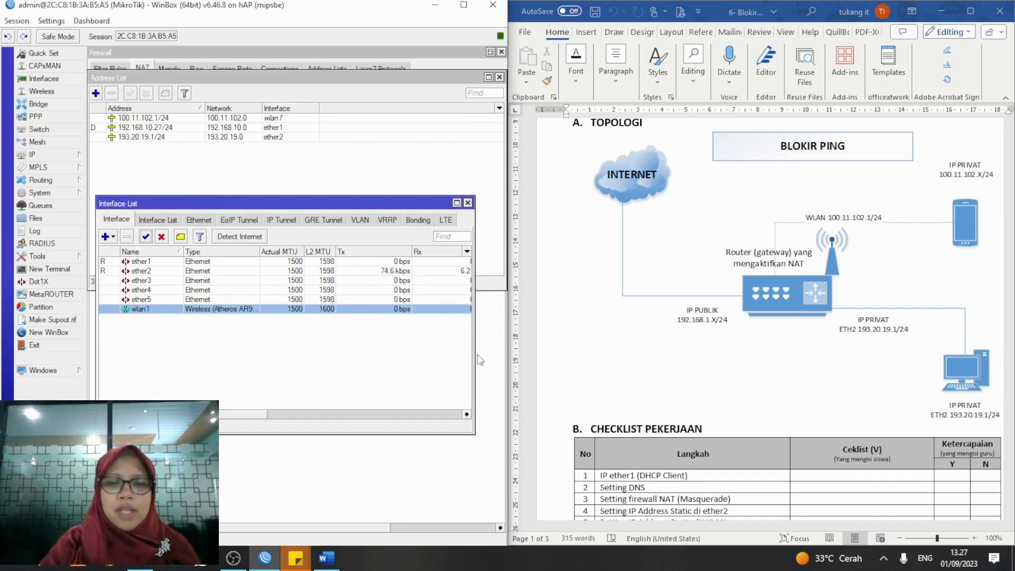
# Step: Start the DHCP server setup on the ether2 interface with address space 193.20.19.0/24 and gateway 193.20.19.1
pyautogui.scroll(-3, 648, 482)
pyautogui.scroll(-3, 649, 482)
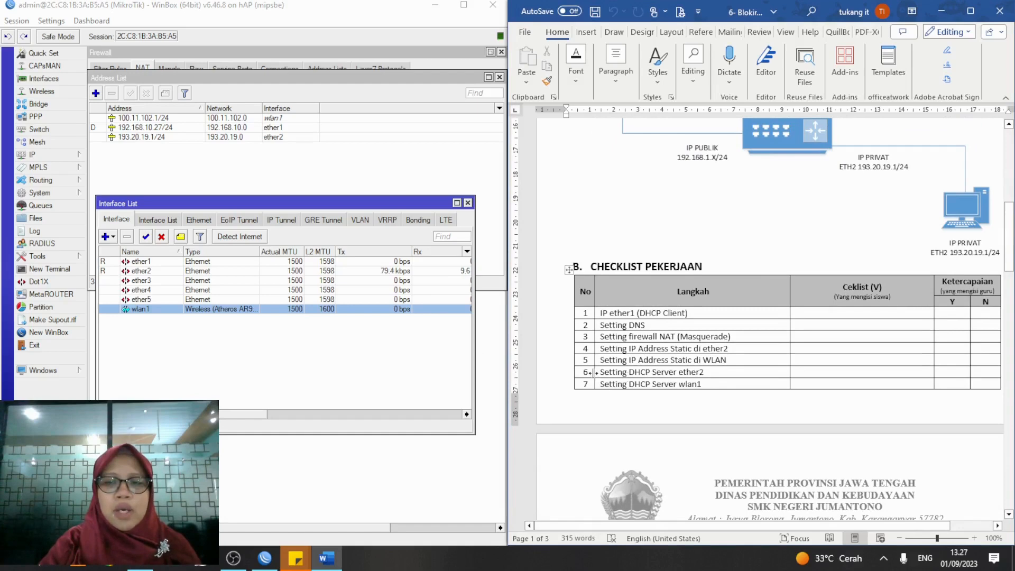
pyautogui.click(33, 155)
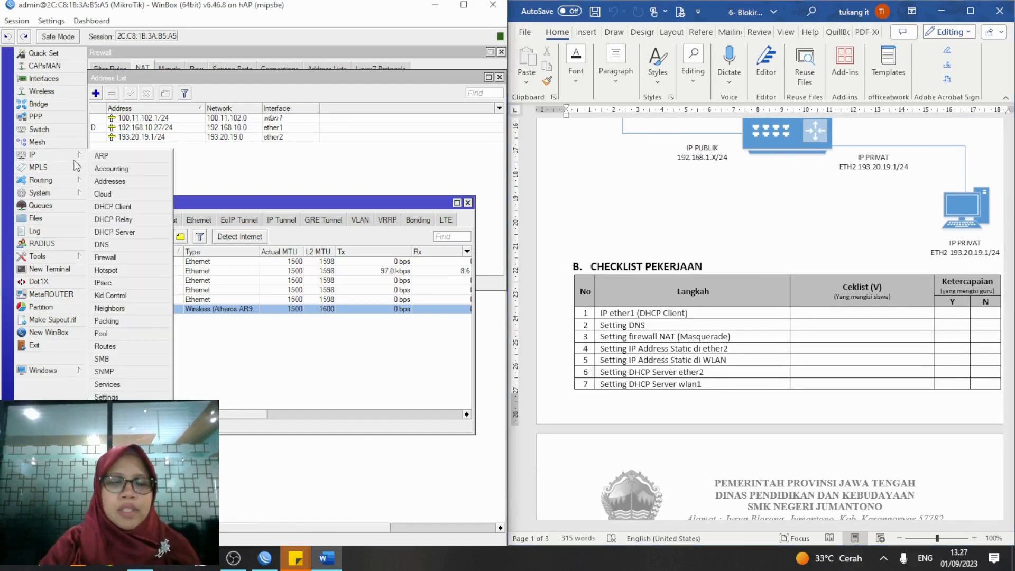
pyautogui.click(115, 232)
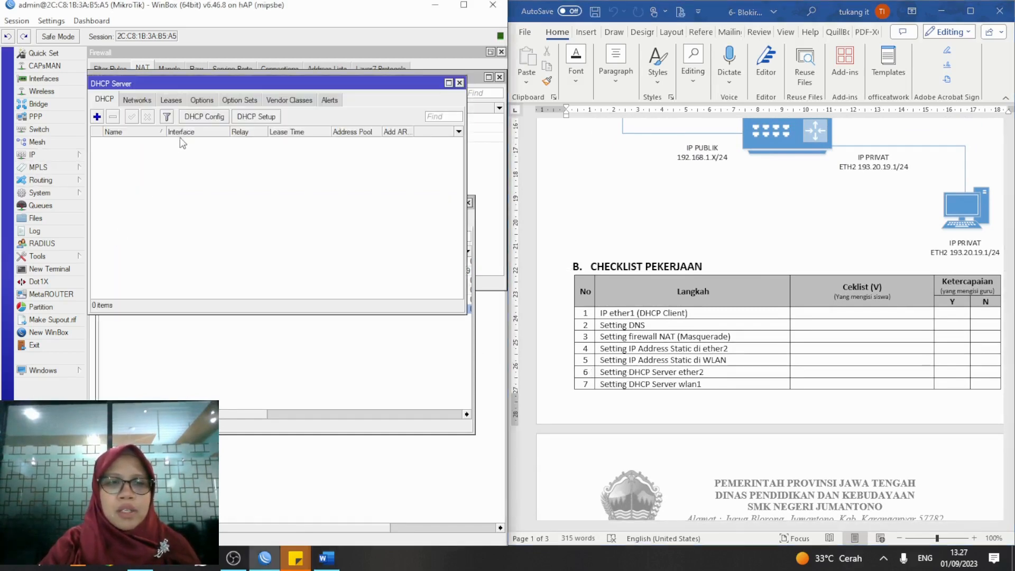
pyautogui.click(243, 118)
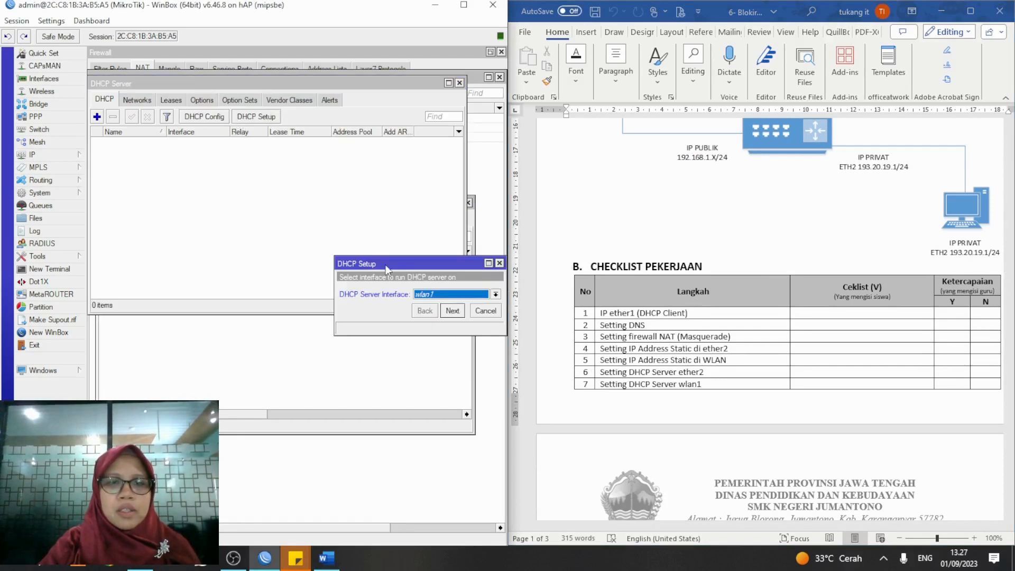
pyautogui.moveTo(399, 269); pyautogui.dragTo(231, 172)
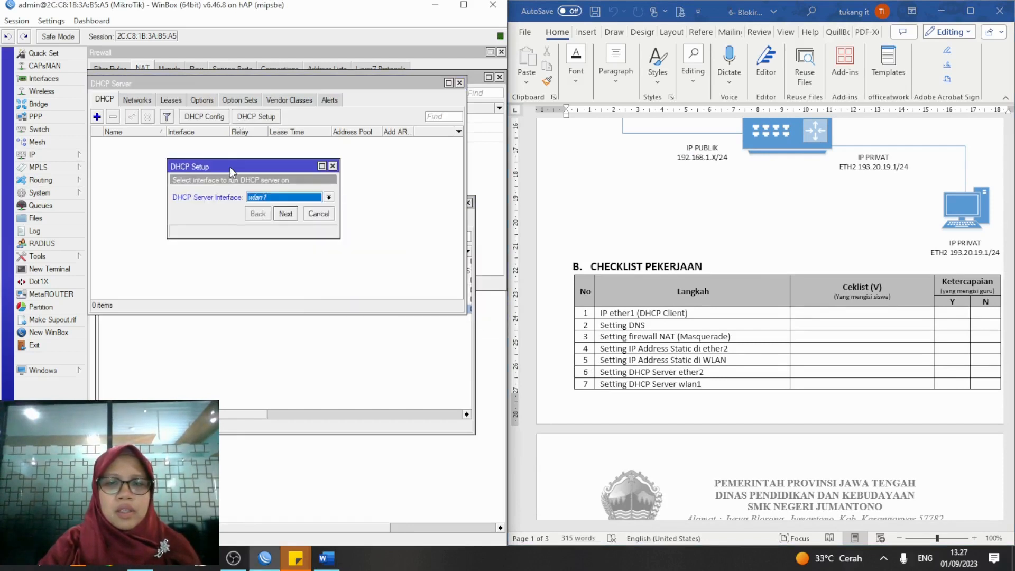
pyautogui.click(284, 199)
pyautogui.click(285, 218)
pyautogui.click(285, 216)
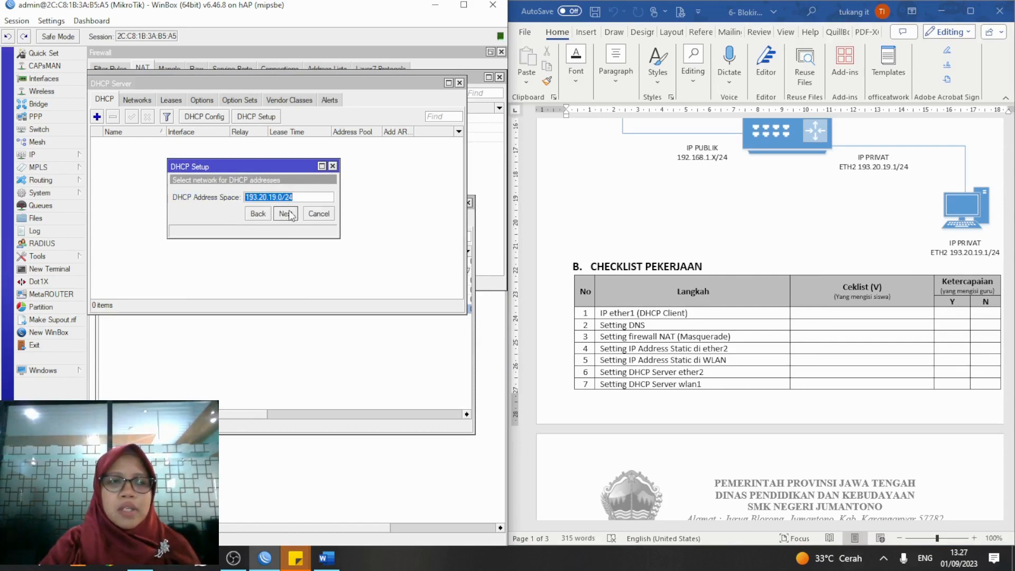
pyautogui.click(289, 214)
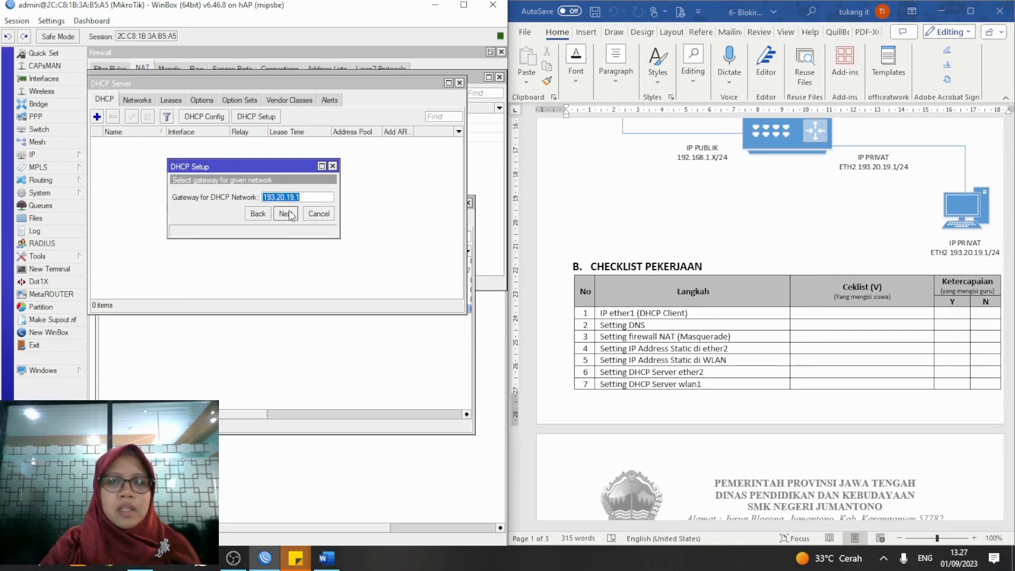
pyautogui.click(285, 214)
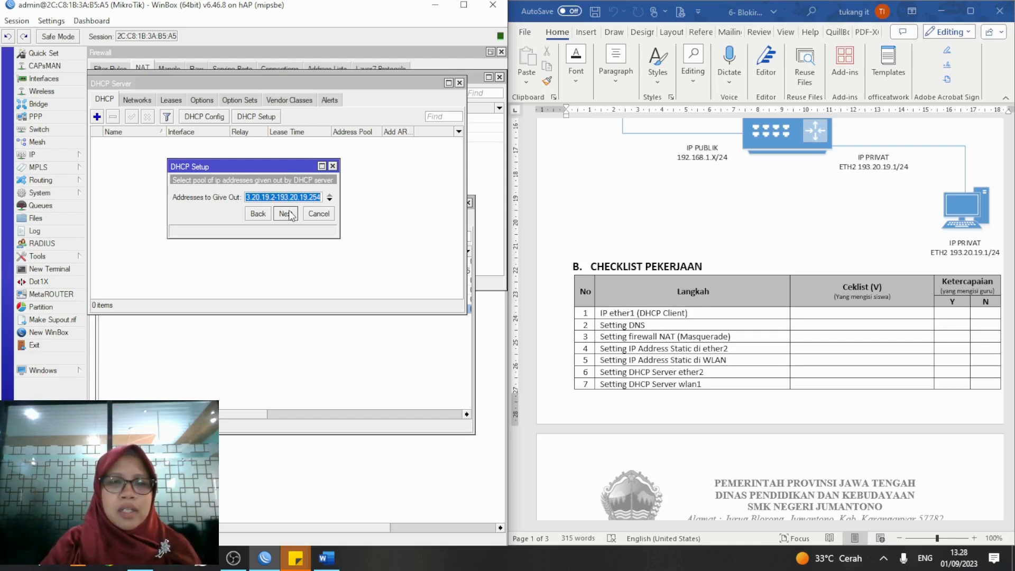
# Step: Set the ether2 DHCP address pool to 193.20.19.2-193.20.19.50, matching the range in worksheet item 10
pyautogui.click(286, 213)
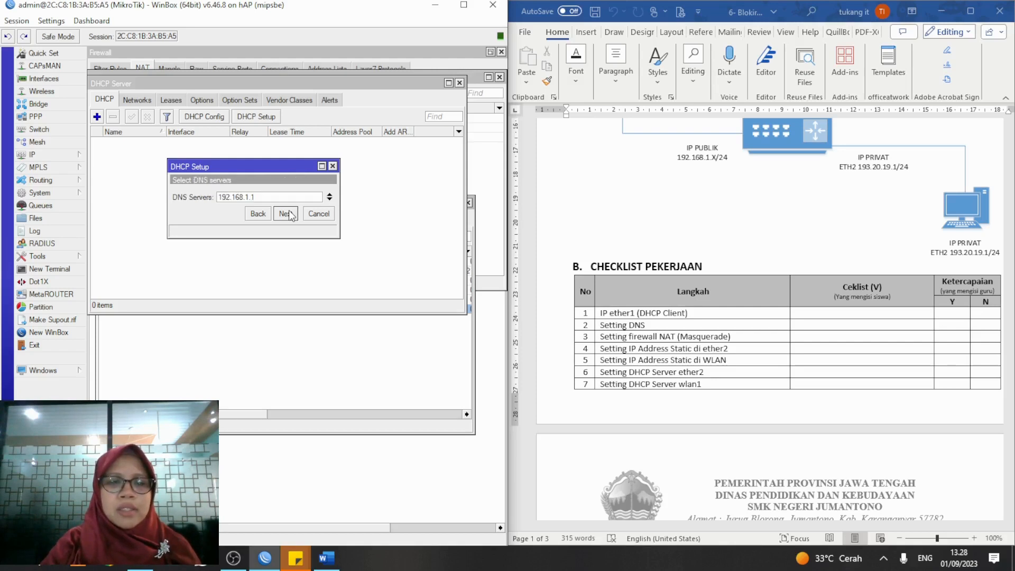
pyautogui.click(262, 212)
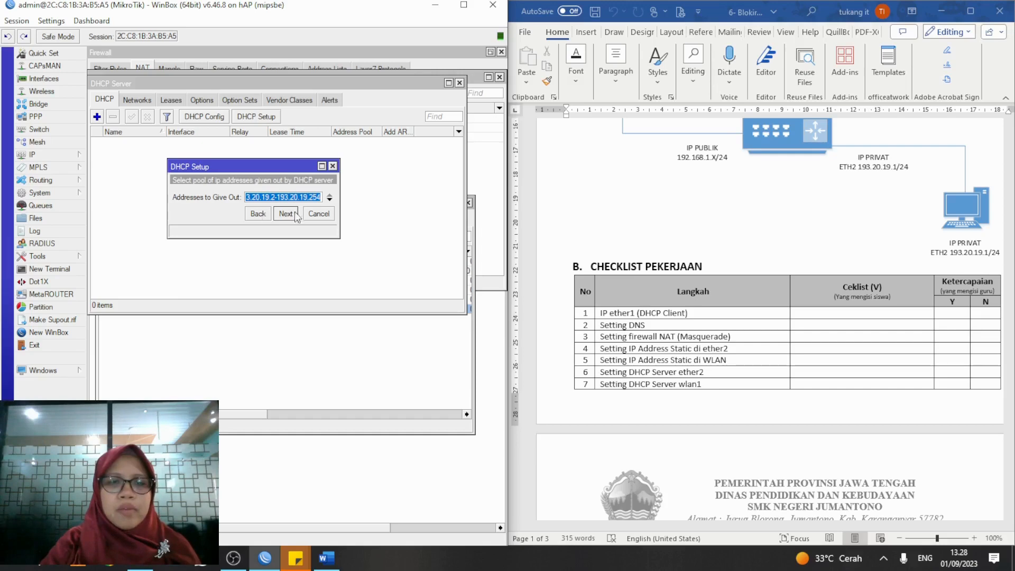
pyautogui.click(319, 197)
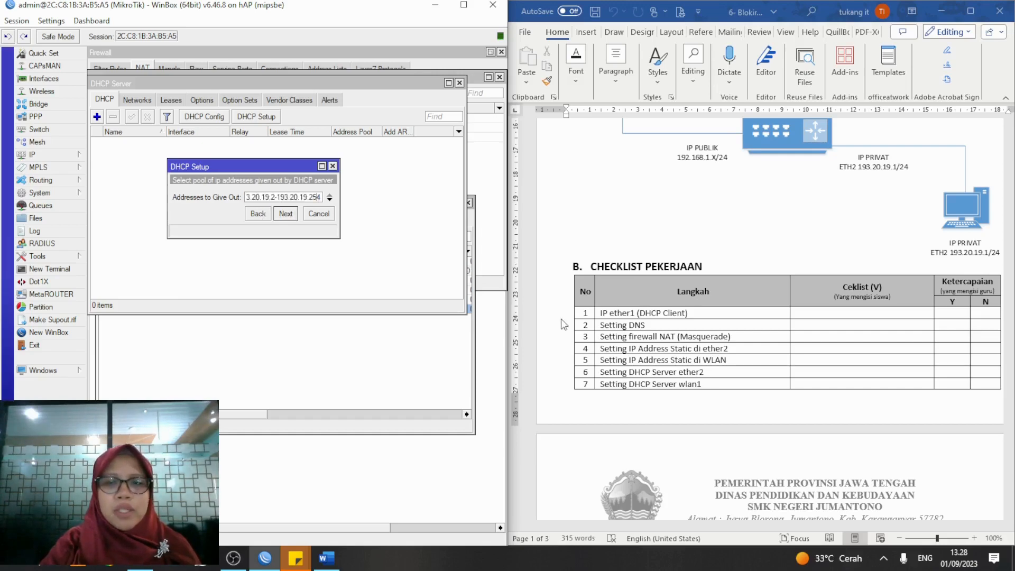
pyautogui.scroll(-7, 712, 385)
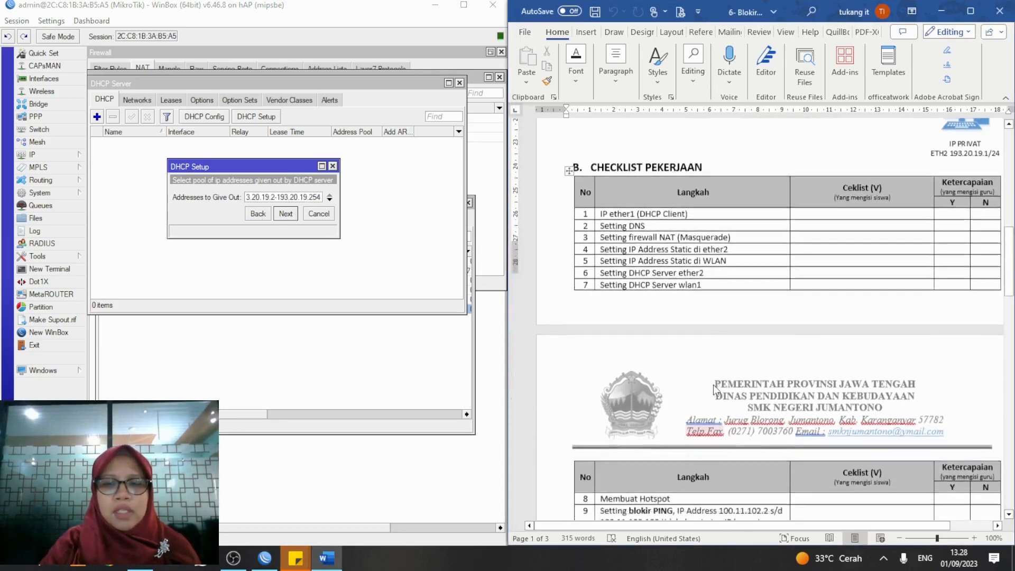
pyautogui.scroll(-1, 714, 384)
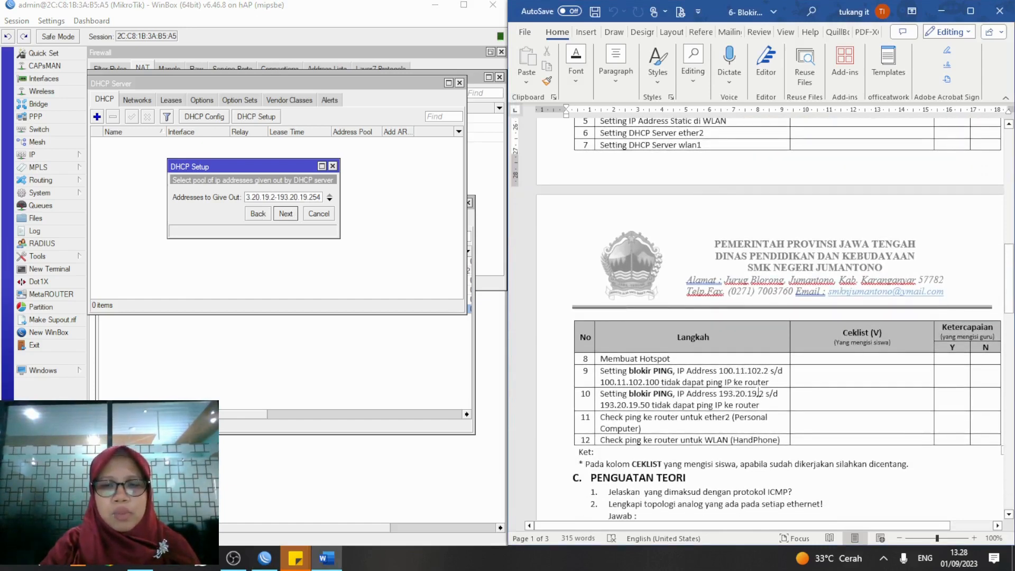
pyautogui.doubleClick(317, 196)
pyautogui.click(318, 196)
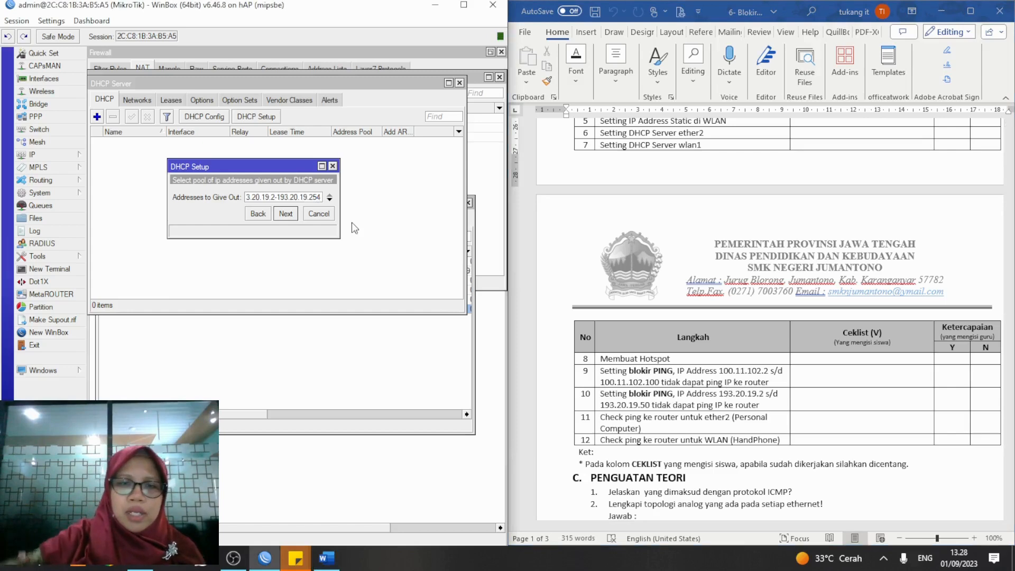
pyautogui.moveTo(310, 198); pyautogui.dragTo(322, 199)
pyautogui.write('50')
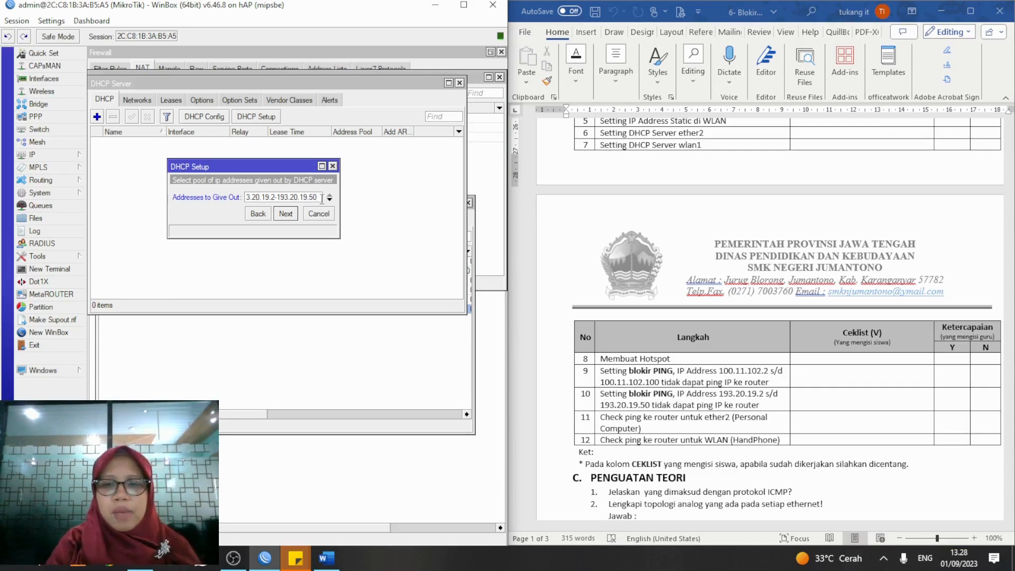
# Step: Accept 192.168.1.1 as DNS server and the proposed lease time, and complete the ether2 DHCP server setup
pyautogui.click(290, 214)
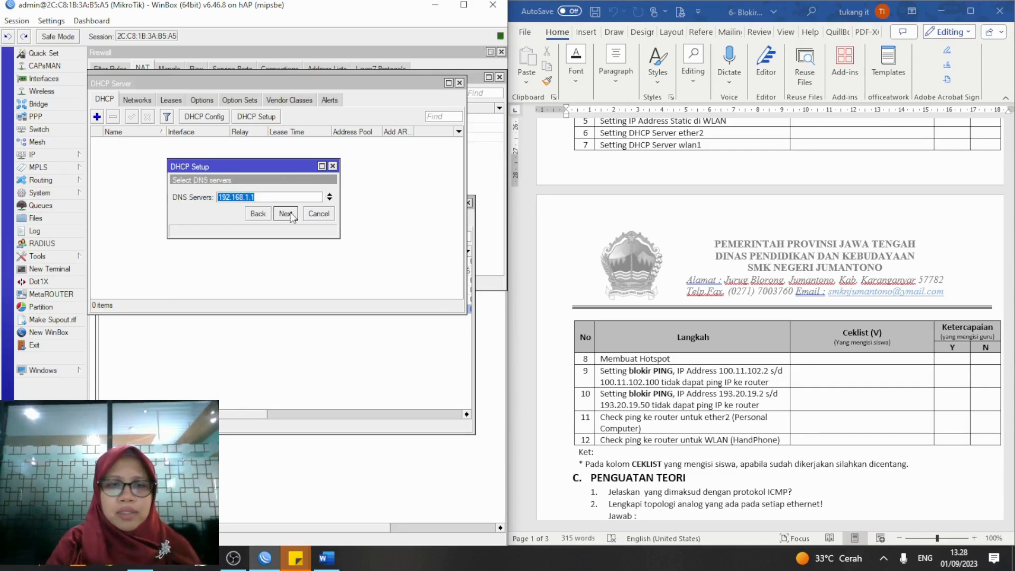
pyautogui.click(291, 214)
pyautogui.click(290, 214)
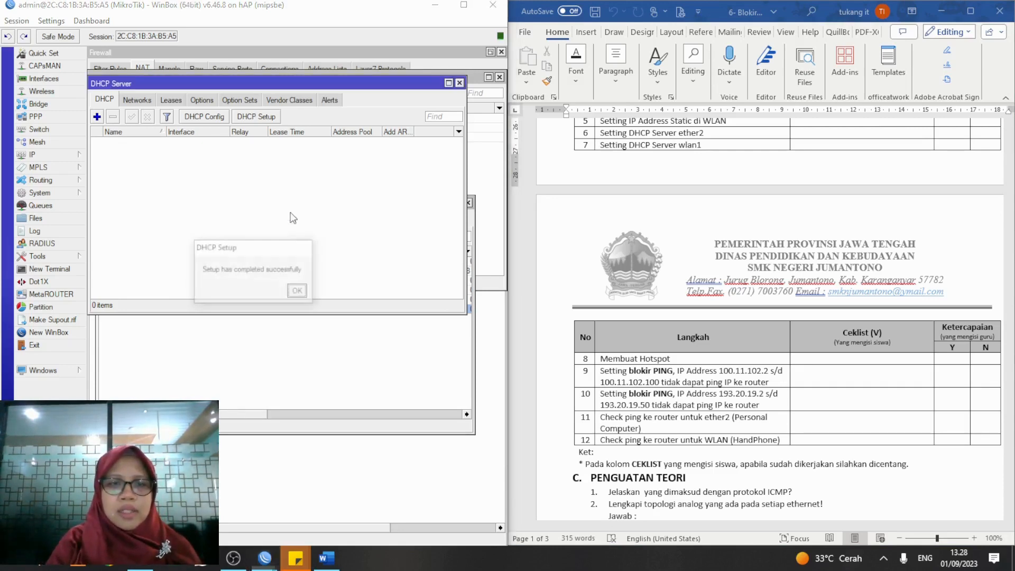
pyautogui.click(299, 292)
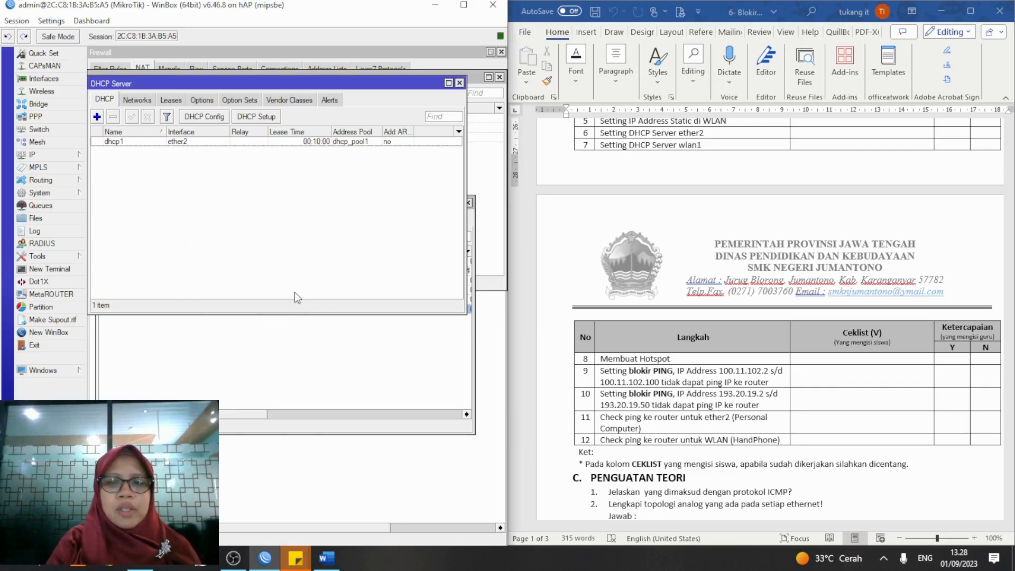
# Step: Start a second DHCP server setup on the wlan1 interface with address space 100.11.102.0/24 and gateway 100.11.102.1
pyautogui.click(254, 117)
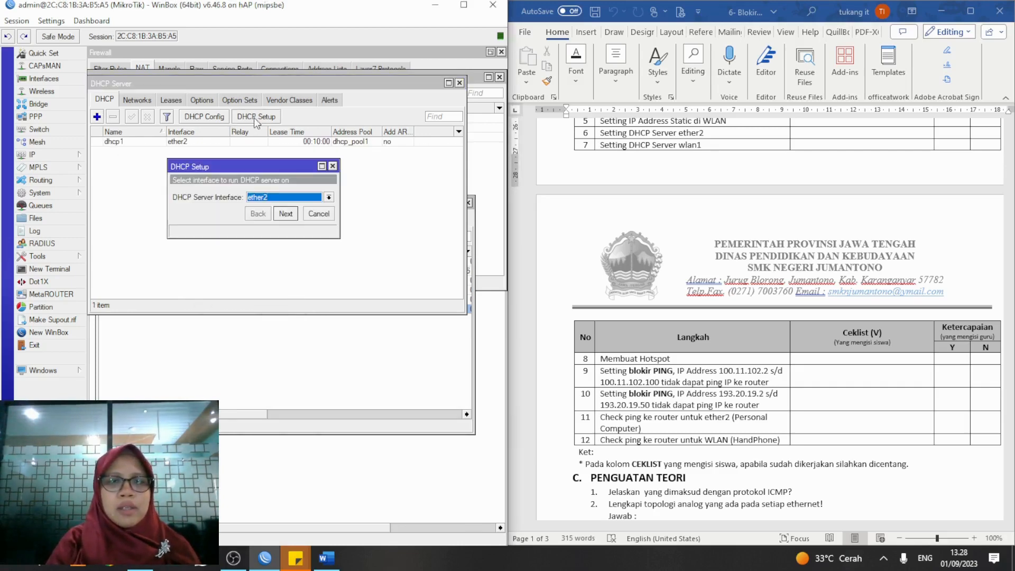
pyautogui.click(285, 197)
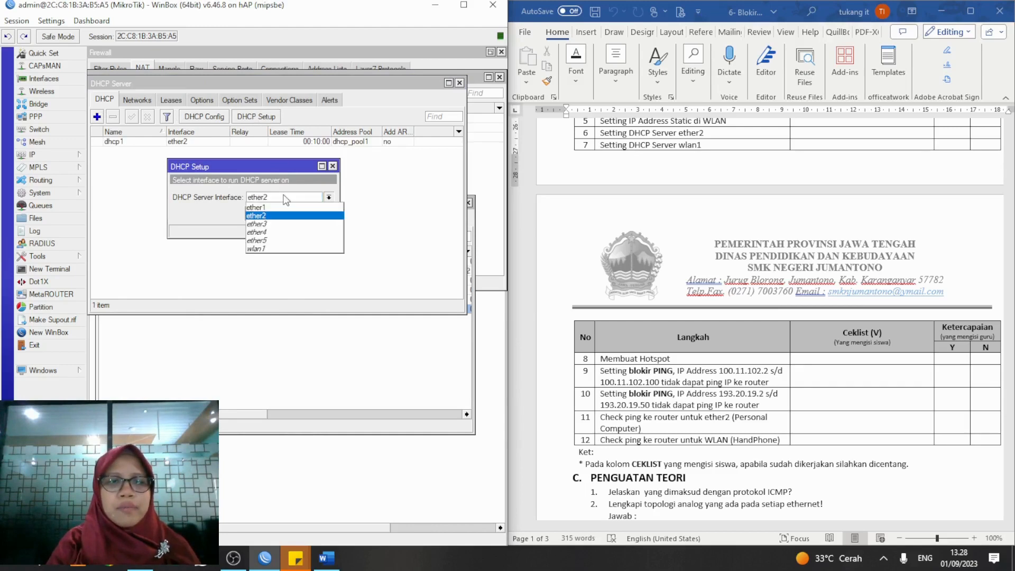
pyautogui.click(288, 249)
pyautogui.click(296, 214)
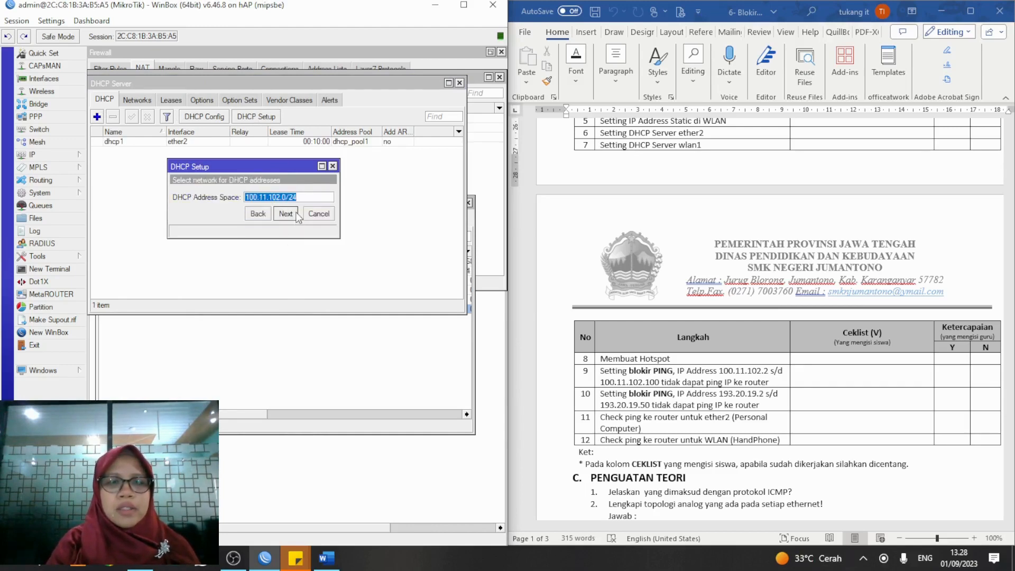
pyautogui.click(295, 214)
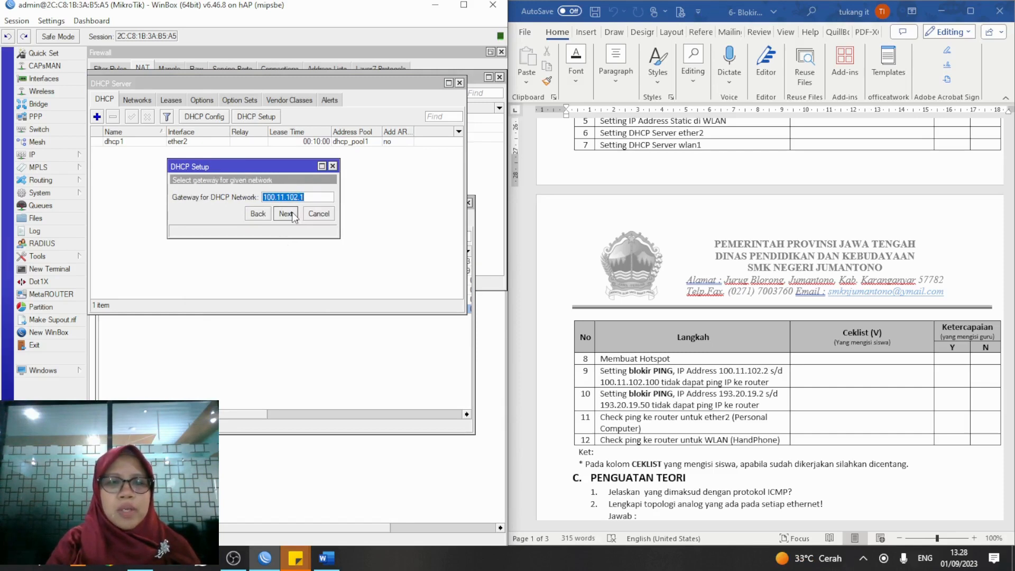
pyautogui.click(292, 212)
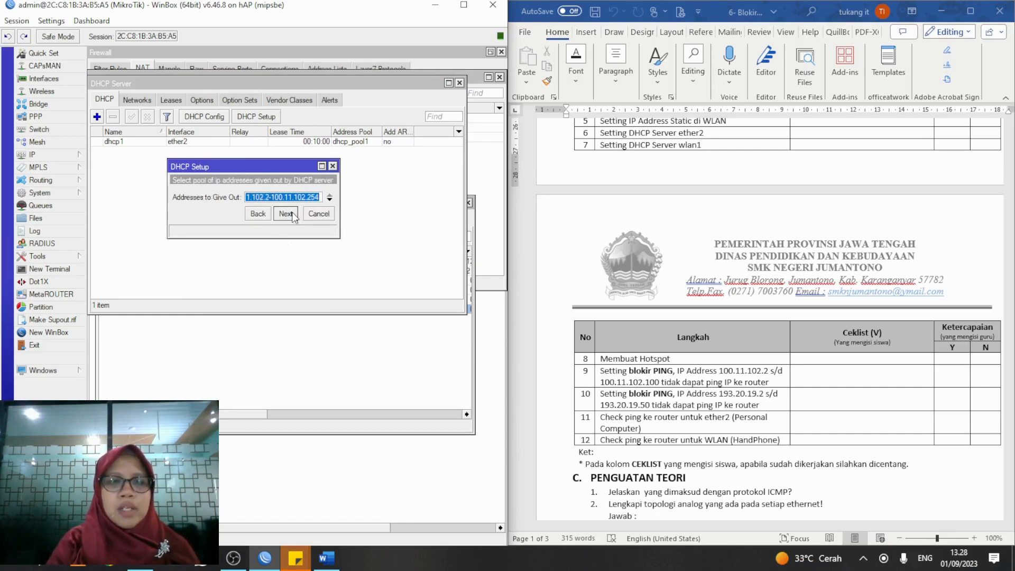
# Step: Set the wlan1 DHCP address pool to 100.11.102.2-100.11.102.100 and complete the setup, keeping the proposed DNS server and lease time
pyautogui.click(312, 195)
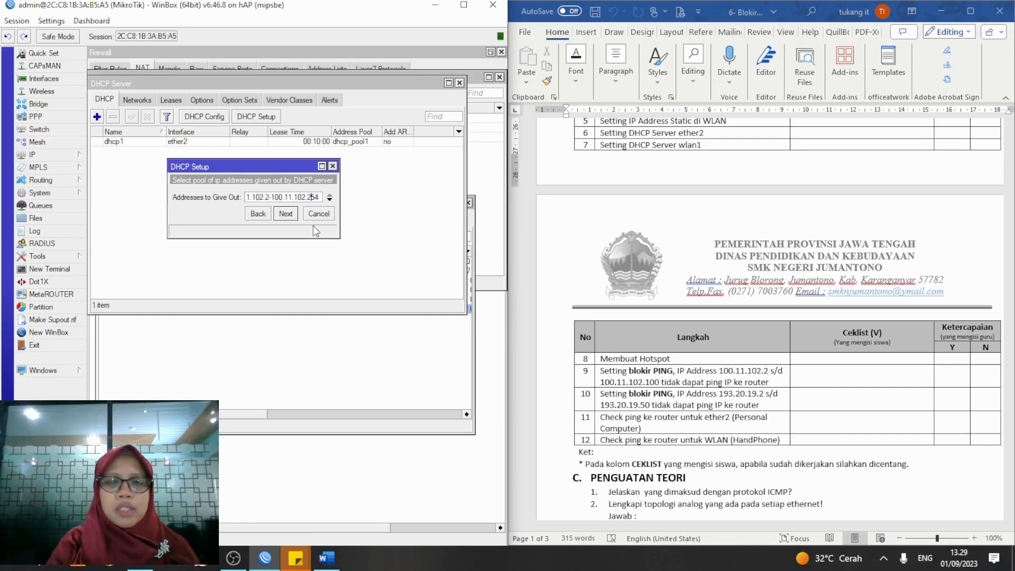
pyautogui.doubleClick(309, 197)
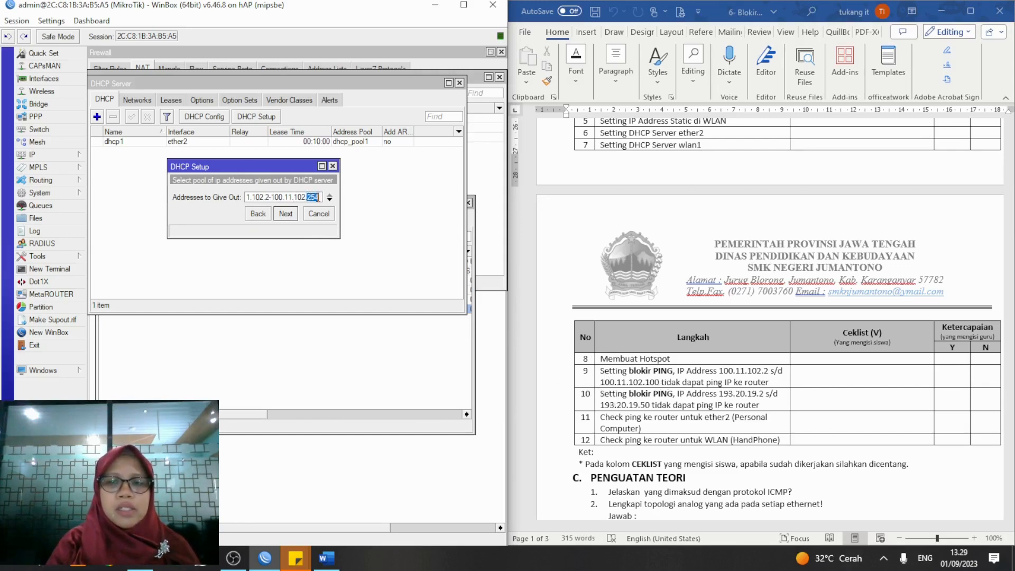
pyautogui.write('100')
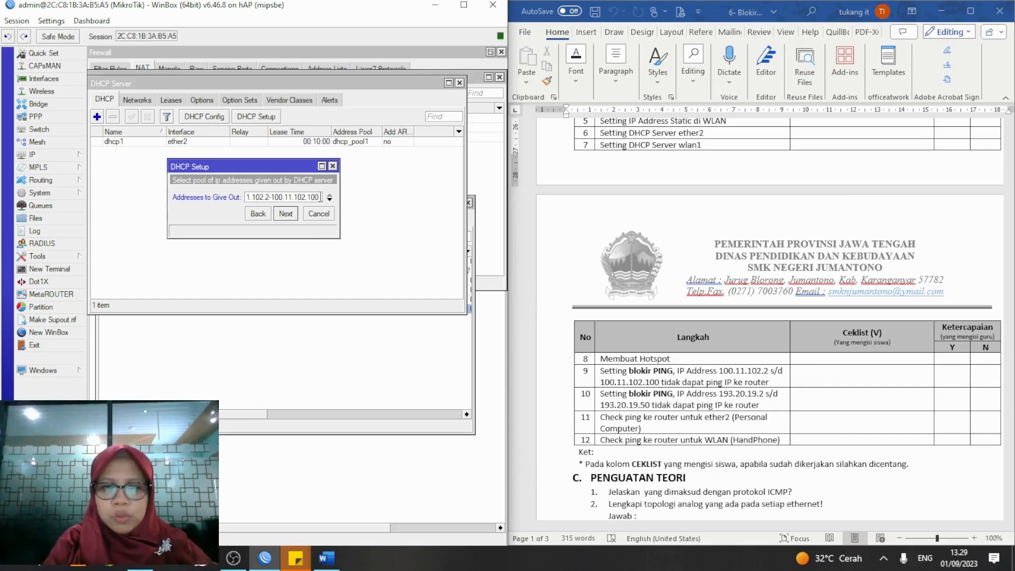
pyautogui.click(289, 219)
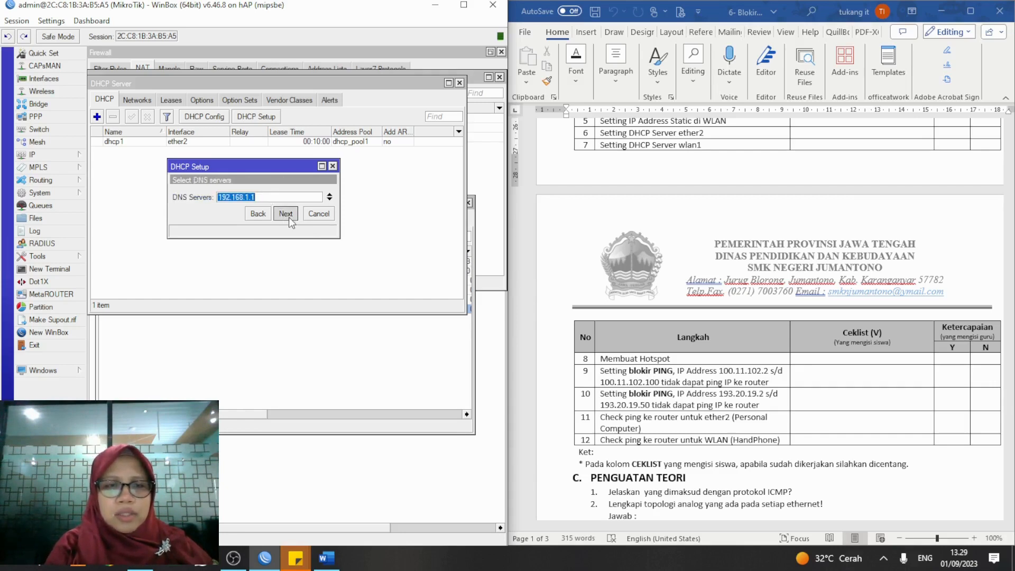
pyautogui.click(289, 217)
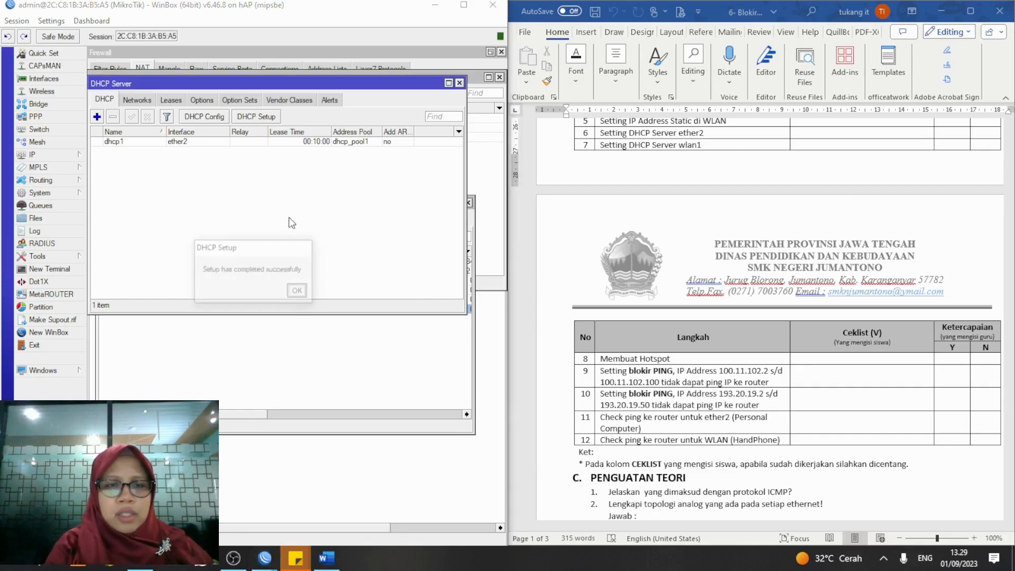
pyautogui.click(299, 291)
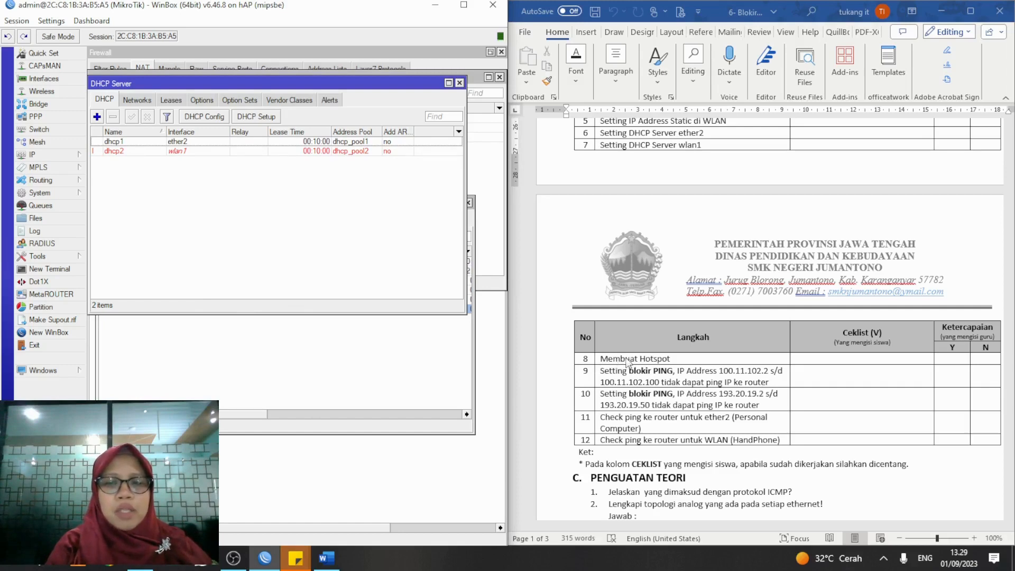
# Step: Open the wireless settings of the wlan1 interface and set its mode to ap bridge
pyautogui.click(47, 91)
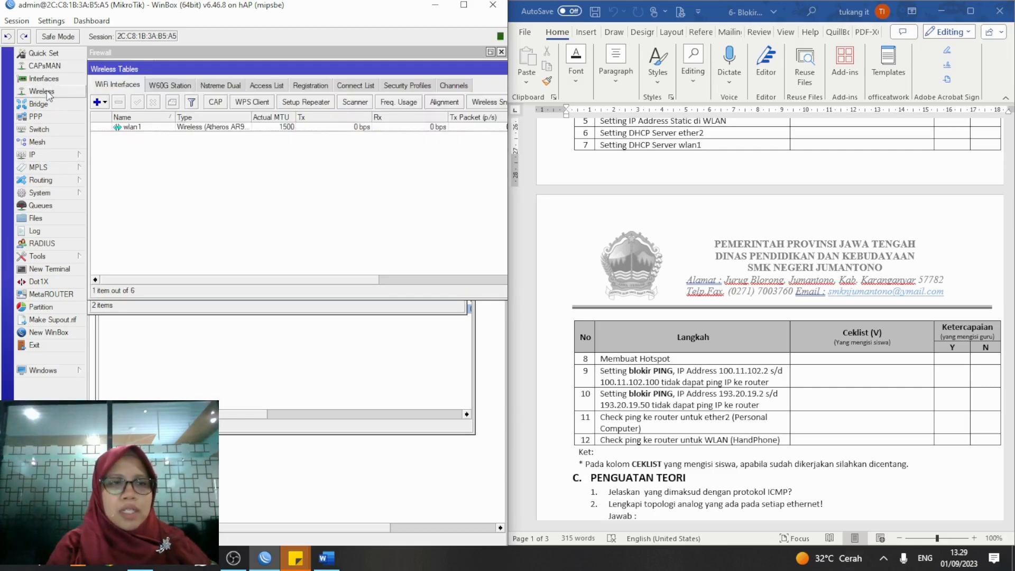
pyautogui.doubleClick(132, 127)
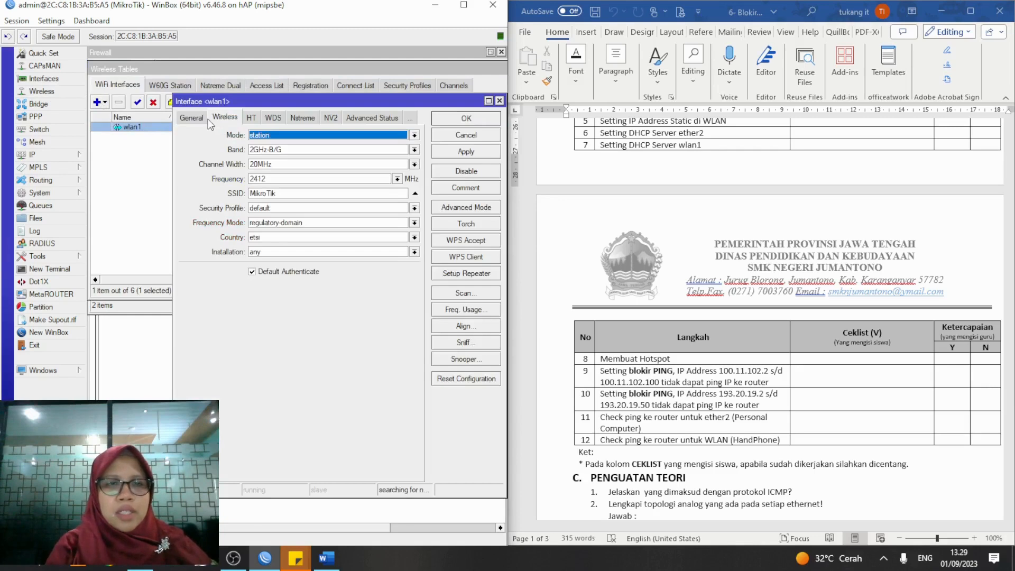
pyautogui.click(298, 133)
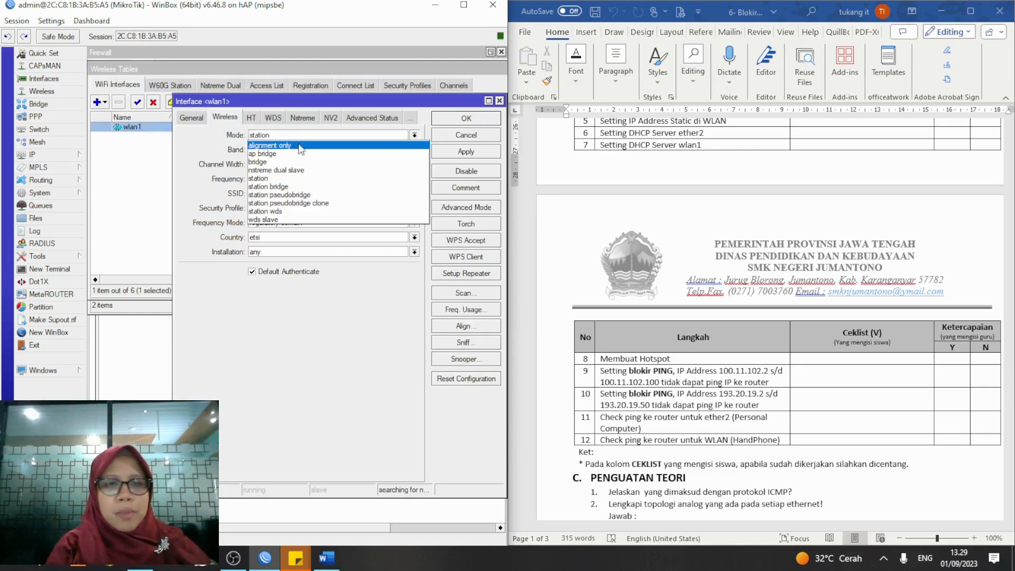
pyautogui.click(300, 153)
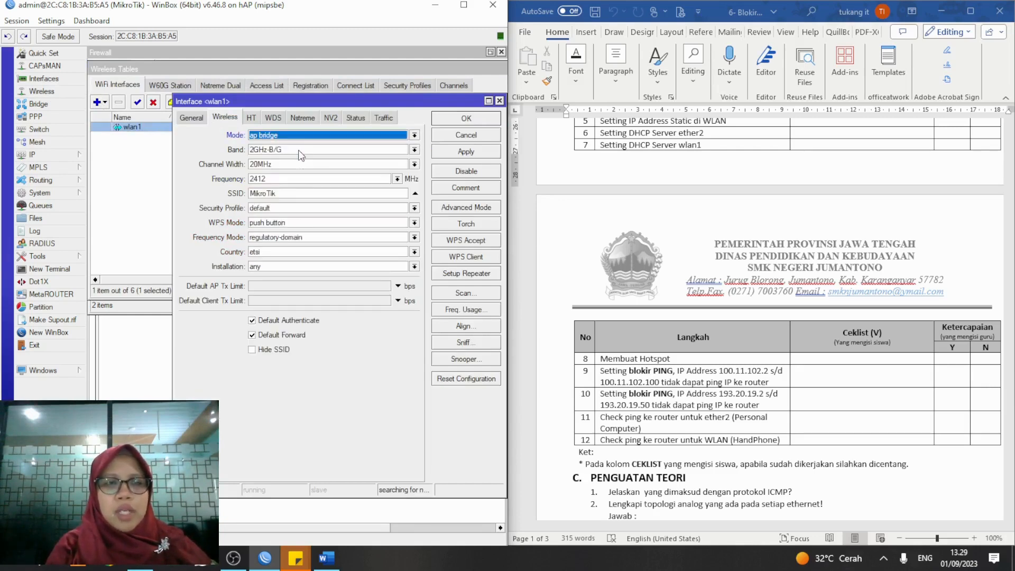
# Step: Set the wlan1 SSID to PRAKTIK AIJ and its frequency to 2442 MHz, and save the wireless settings
pyautogui.doubleClick(316, 193)
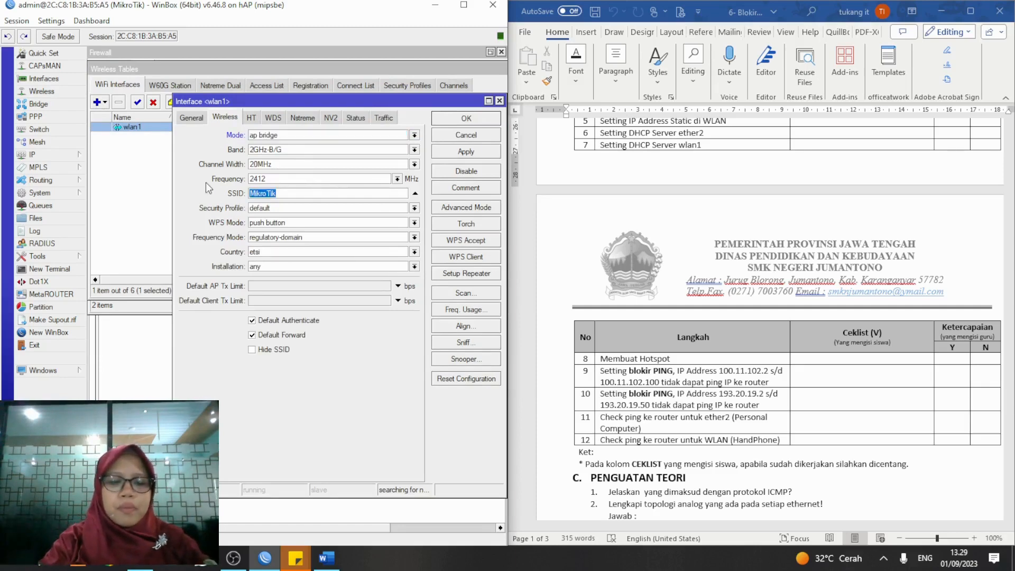
pyautogui.write('PRAKTIK ')
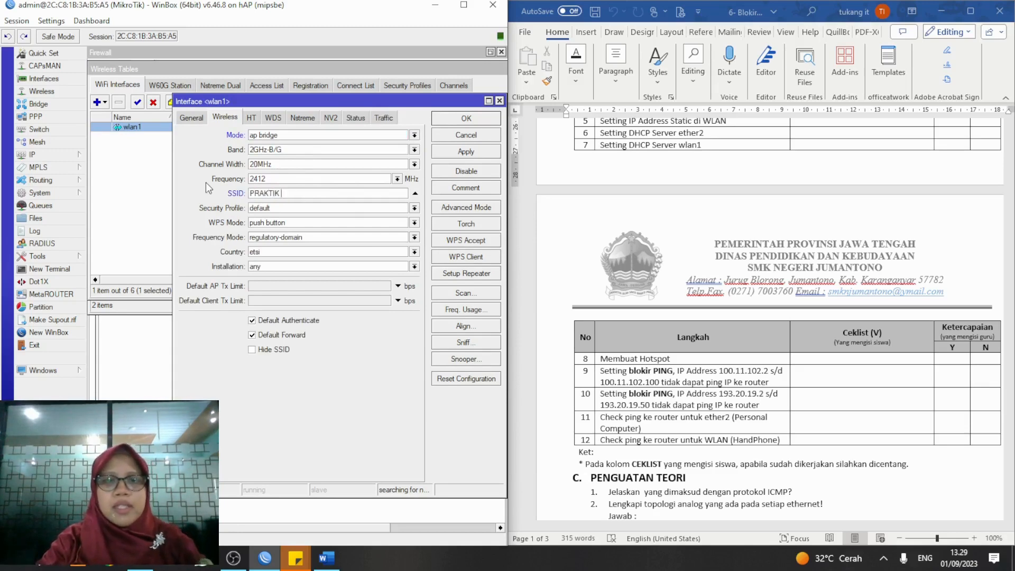
pyautogui.write('AIJ')
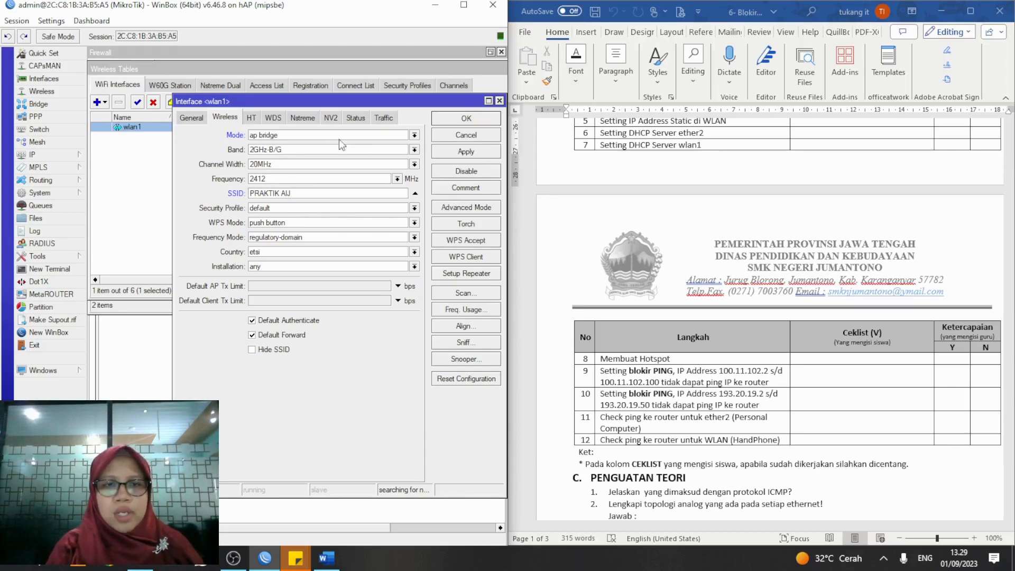
pyautogui.click(396, 179)
pyautogui.click(384, 244)
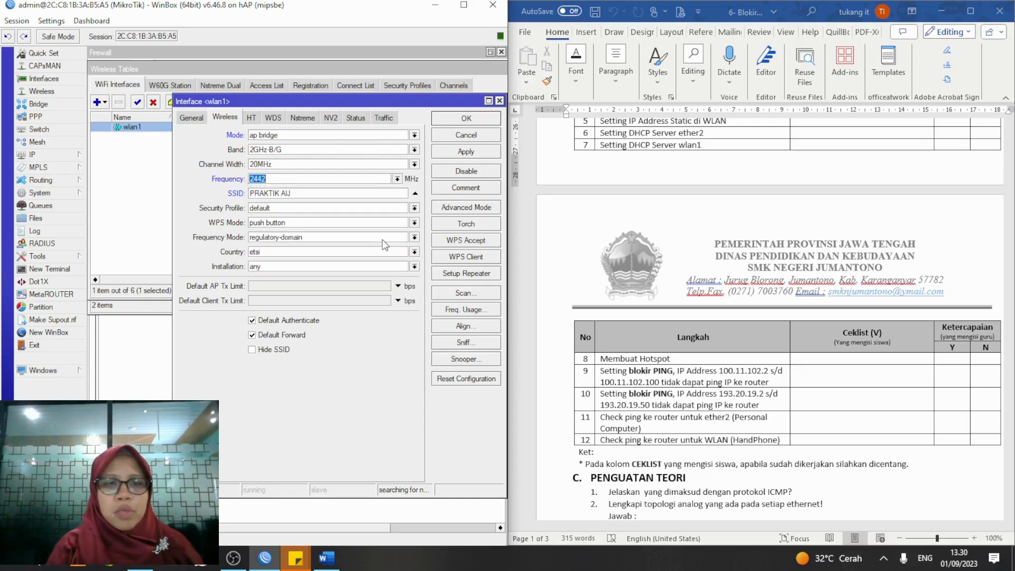
pyautogui.click(472, 155)
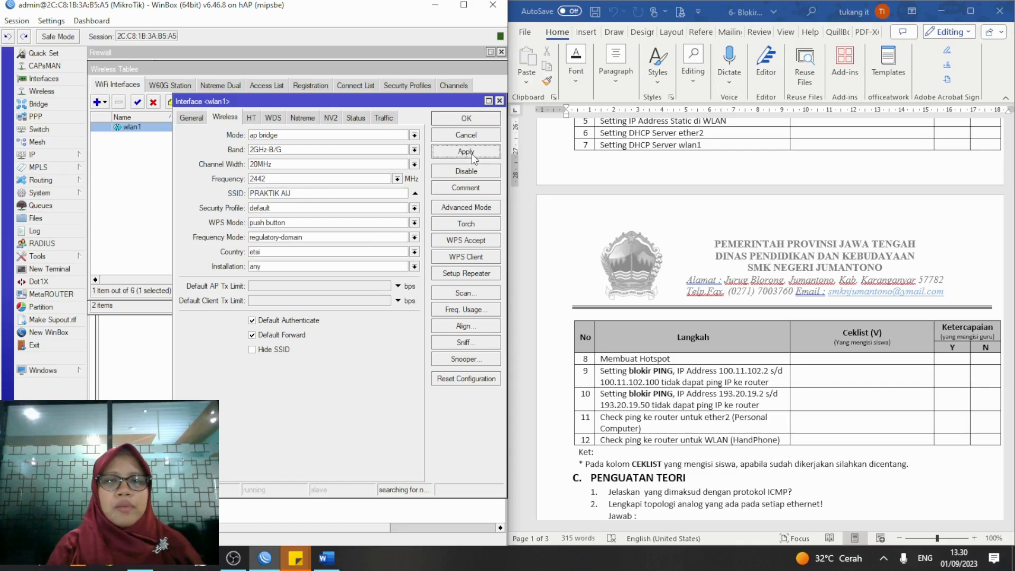
pyautogui.click(477, 122)
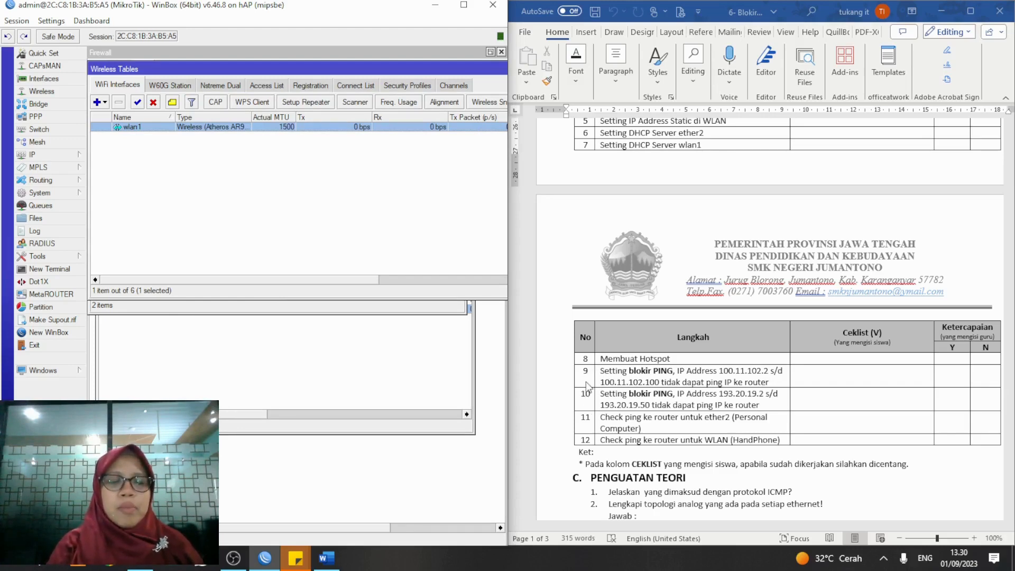
# Step: Start a new firewall filter rule and set its chain to input
pyautogui.click(70, 157)
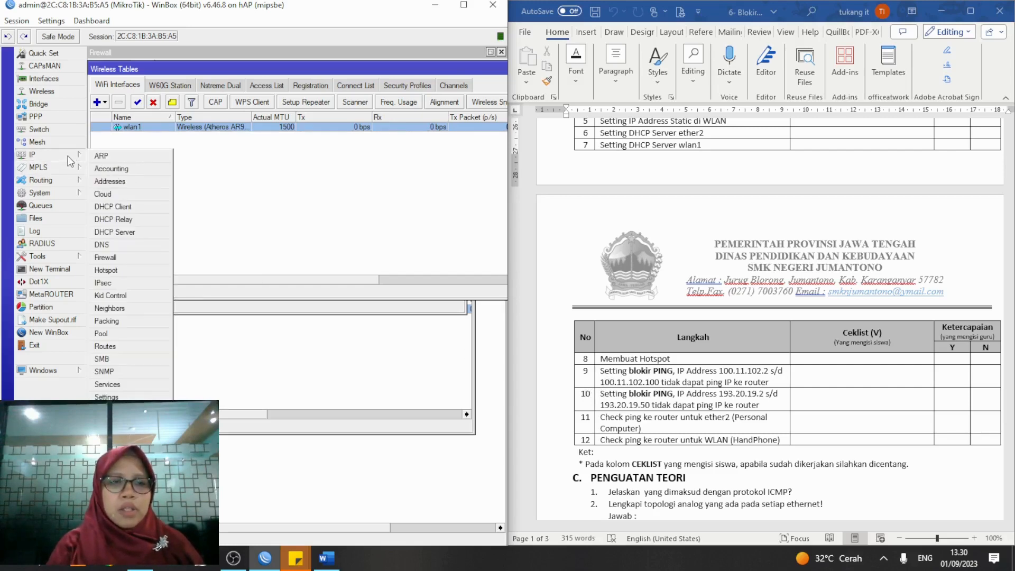
pyautogui.click(119, 255)
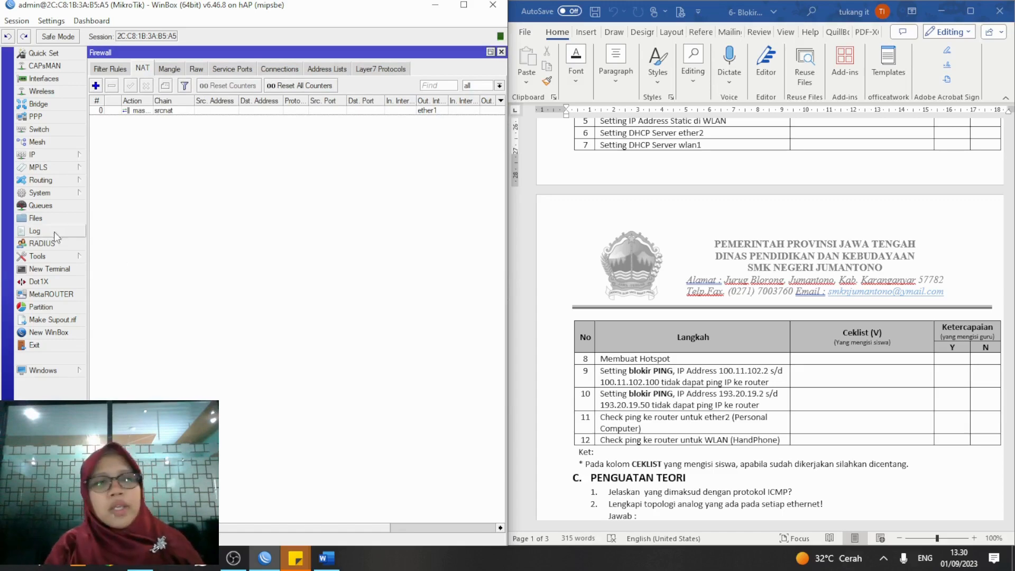
pyautogui.click(97, 69)
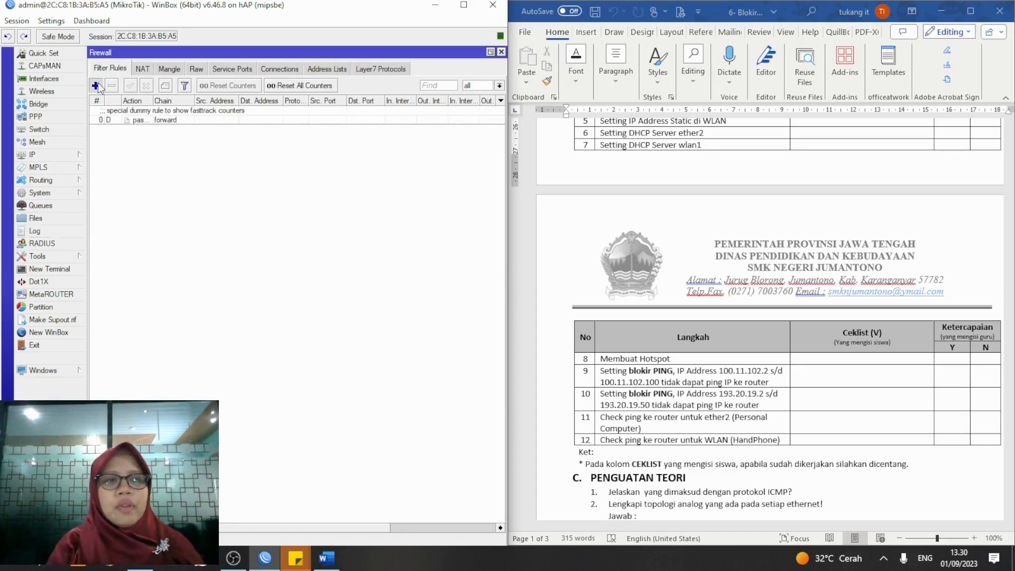
pyautogui.click(95, 86)
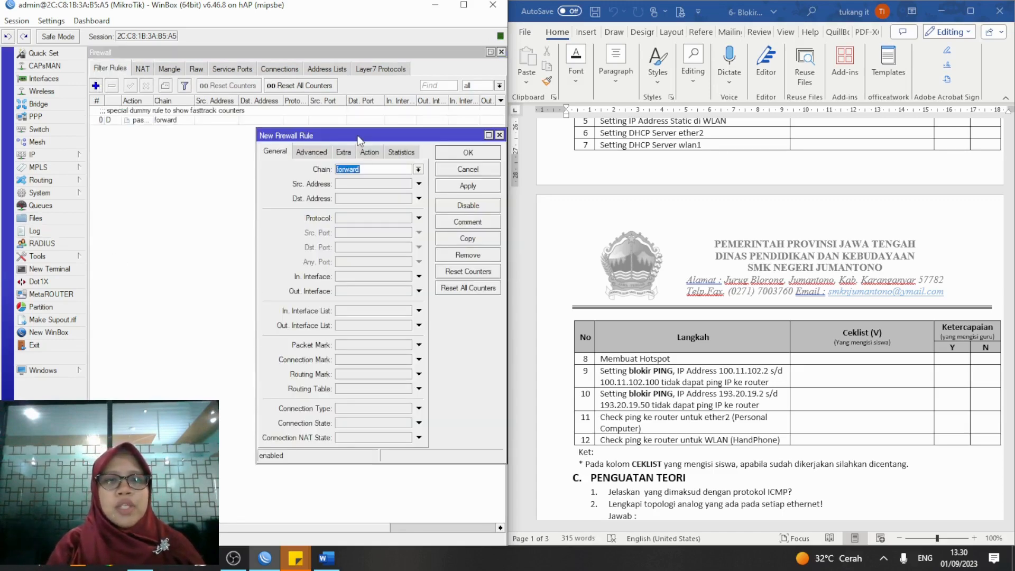
pyautogui.moveTo(359, 141); pyautogui.dragTo(252, 120)
pyautogui.click(312, 149)
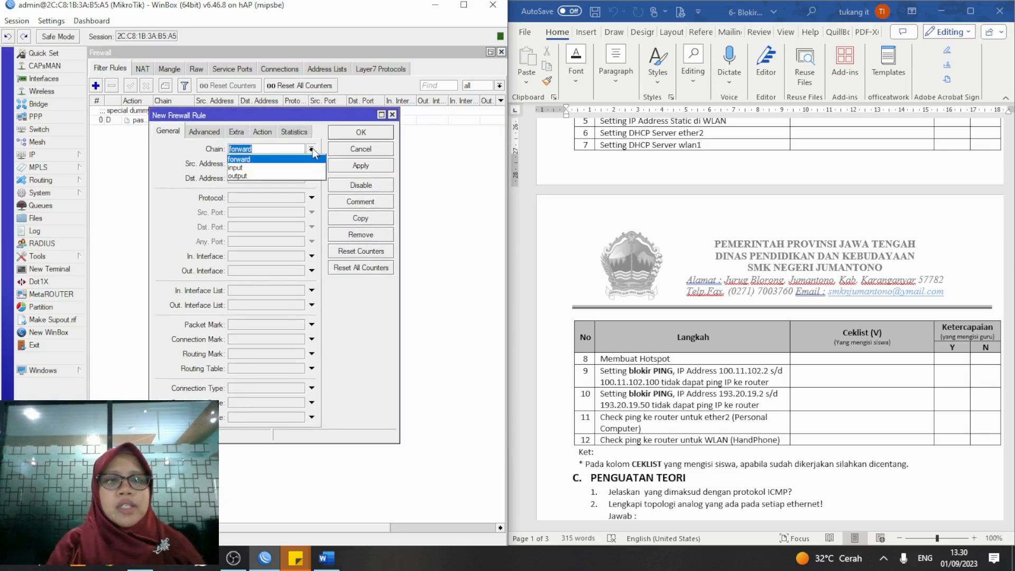
pyautogui.click(304, 166)
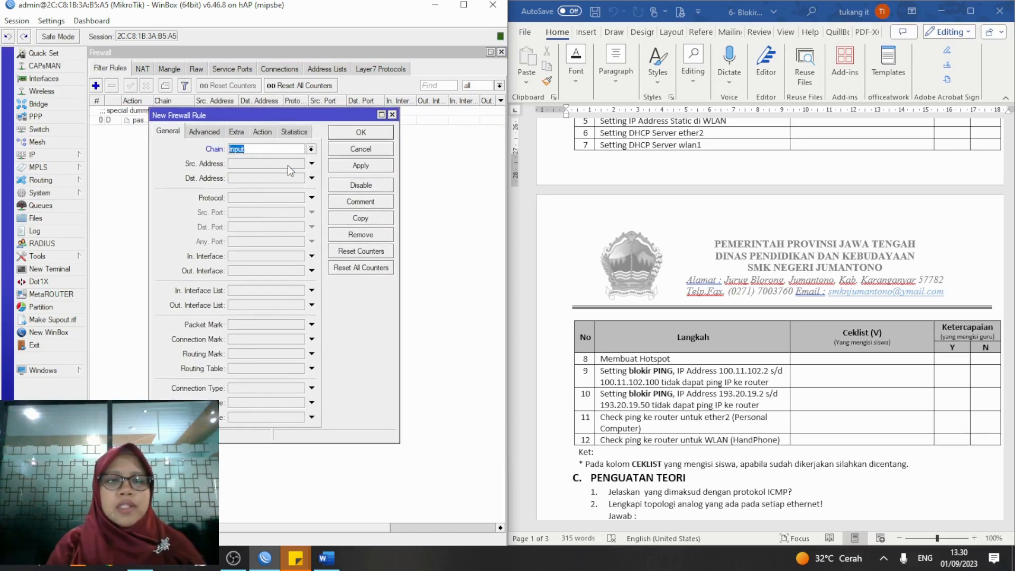
# Step: Set the filter rule's source address to the range 100.11.102.2-100.11.102.100
pyautogui.click(287, 165)
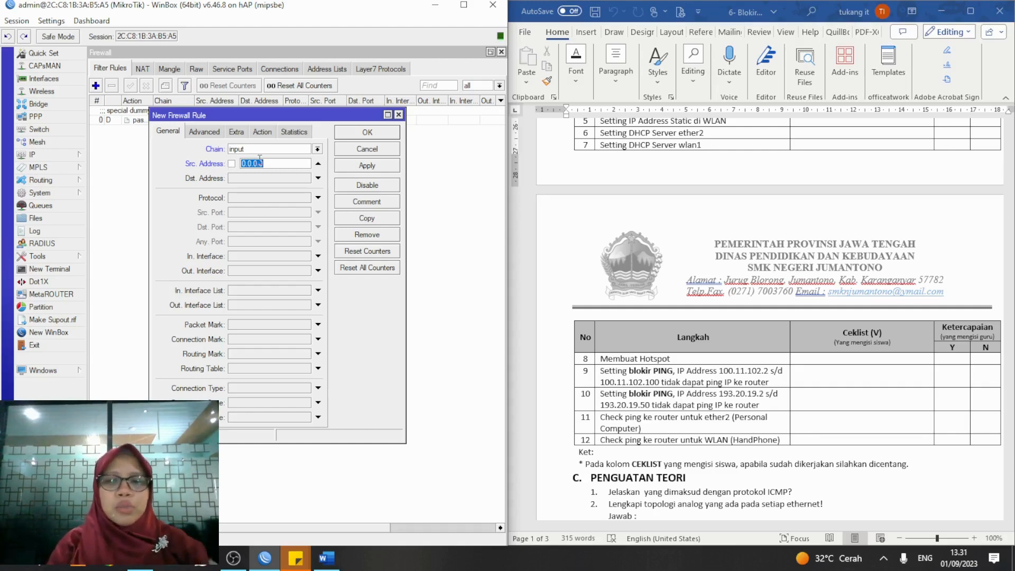
pyautogui.write('100')
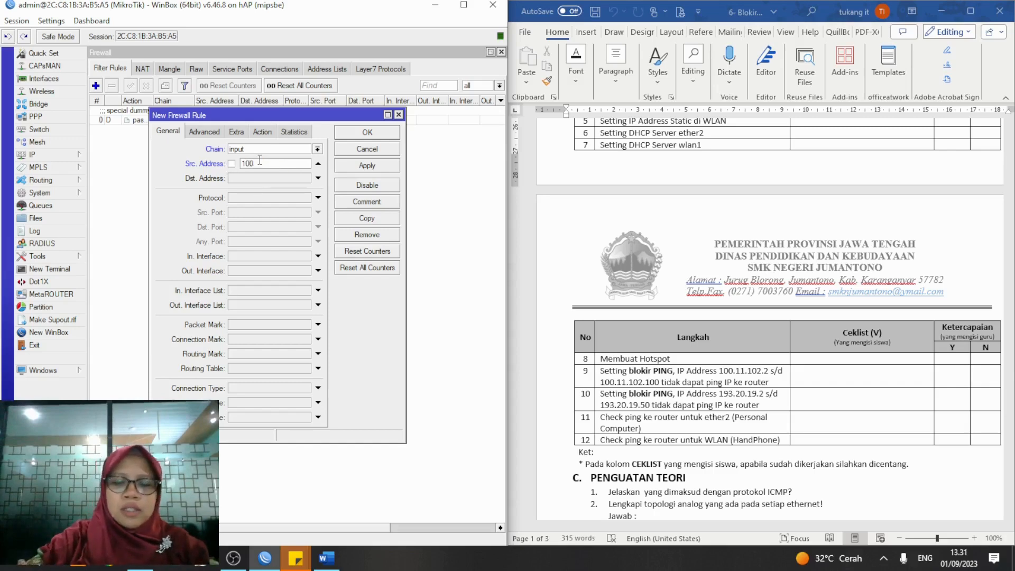
pyautogui.write('.11.102')
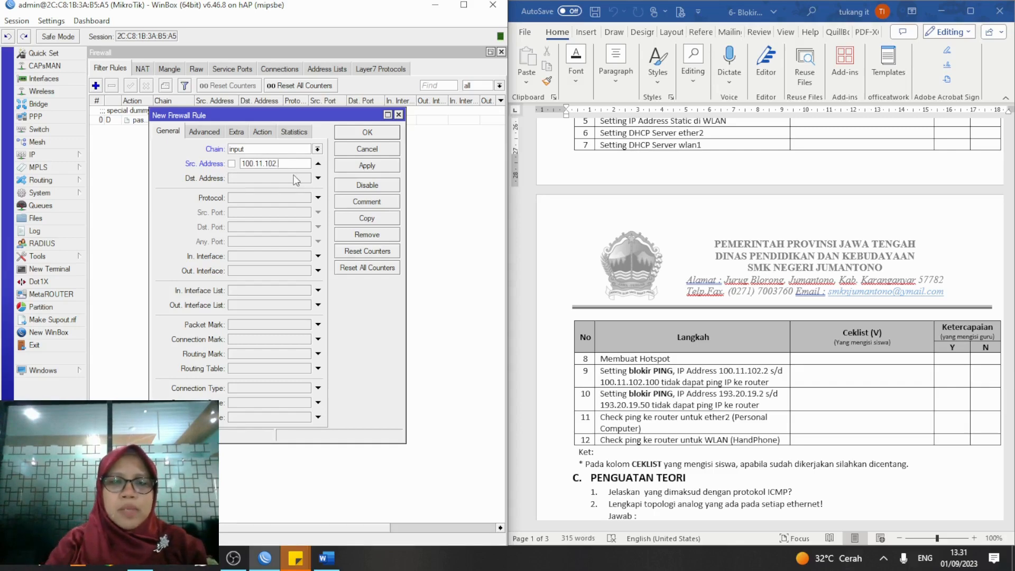
pyautogui.write('2')
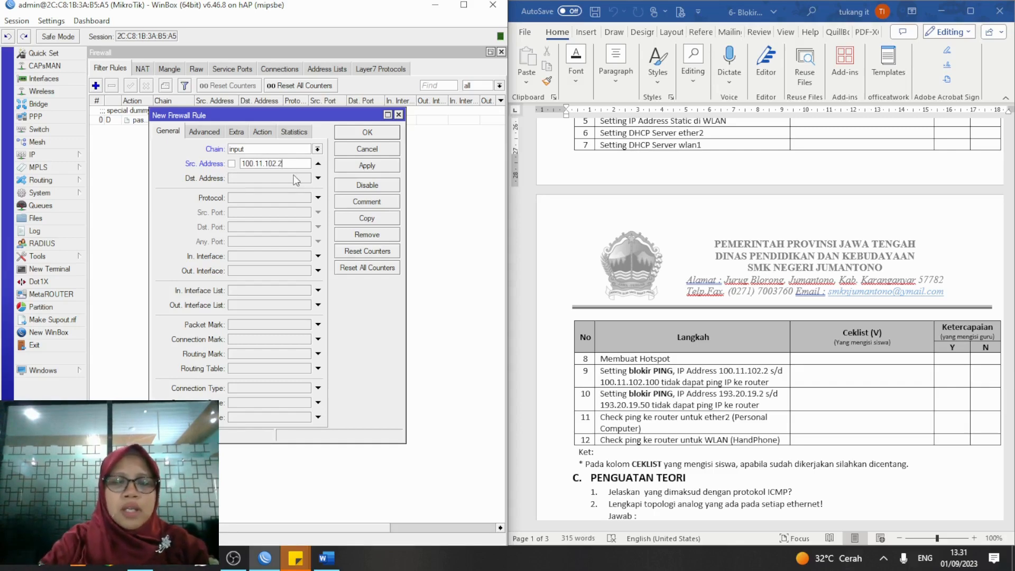
pyautogui.write('-10')
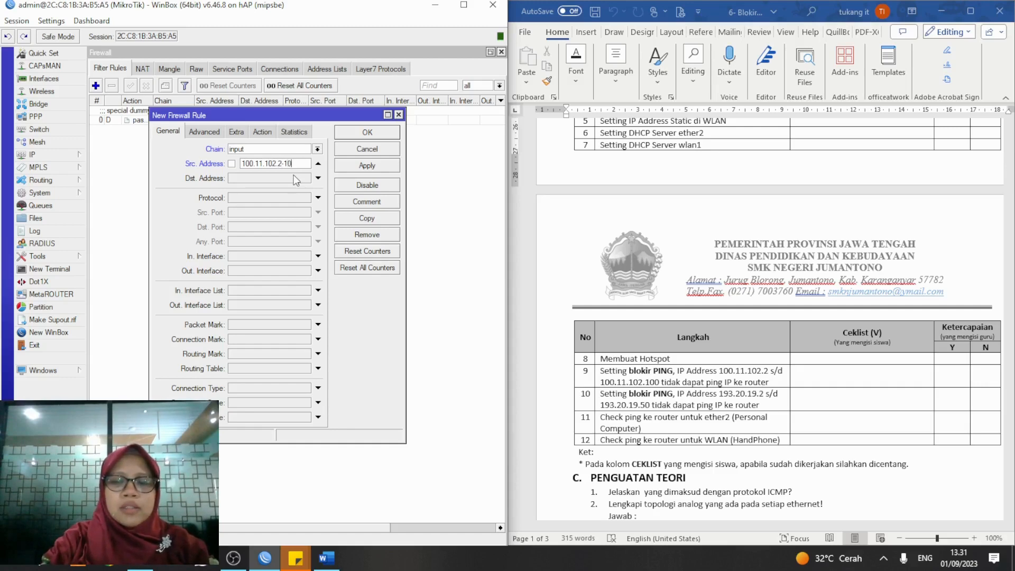
pyautogui.write('0.11.')
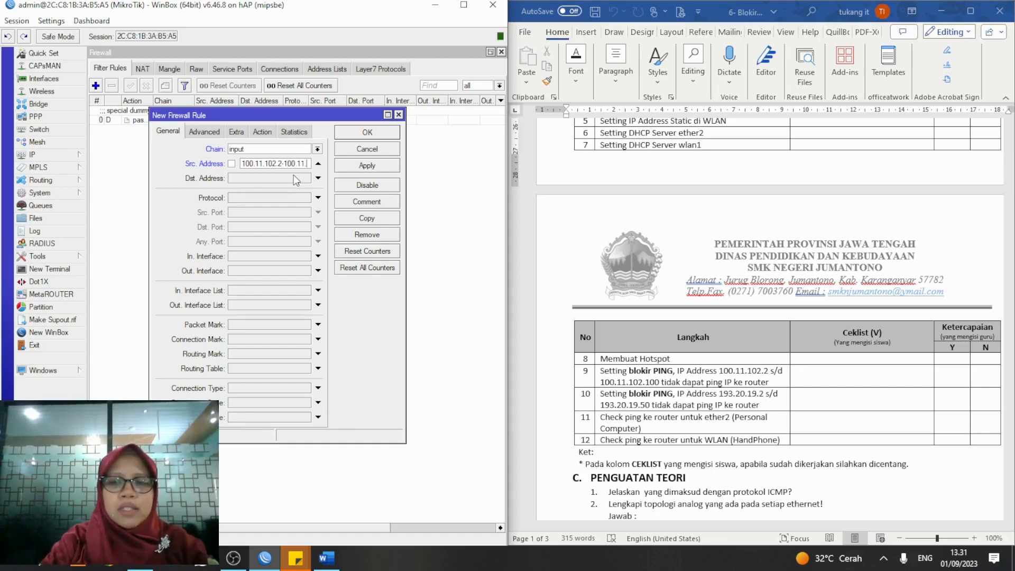
pyautogui.write('102.100')
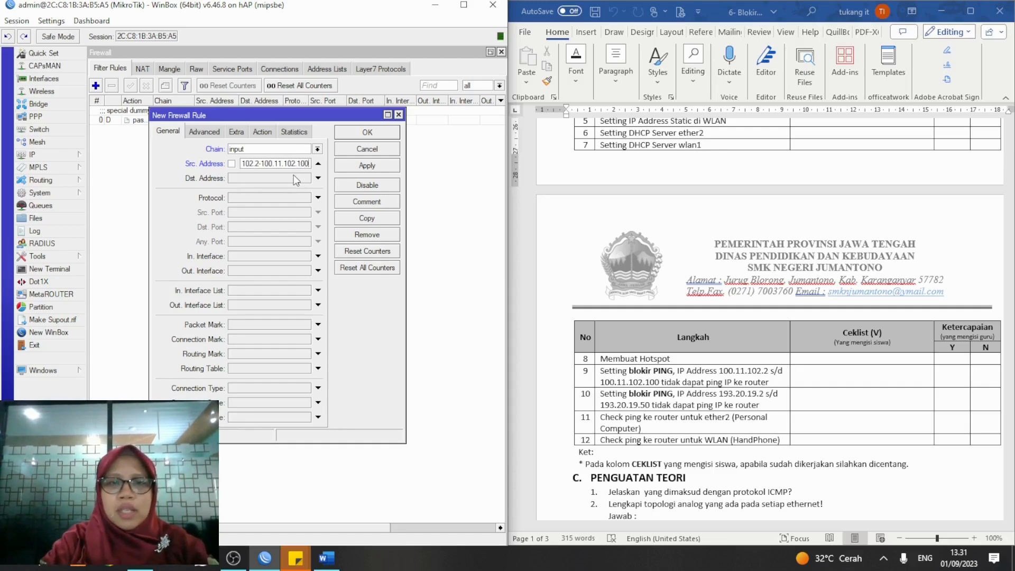
# Step: Set the filter rule's protocol to icmp and its incoming interface to wlan1
pyautogui.click(318, 197)
pyautogui.click(306, 197)
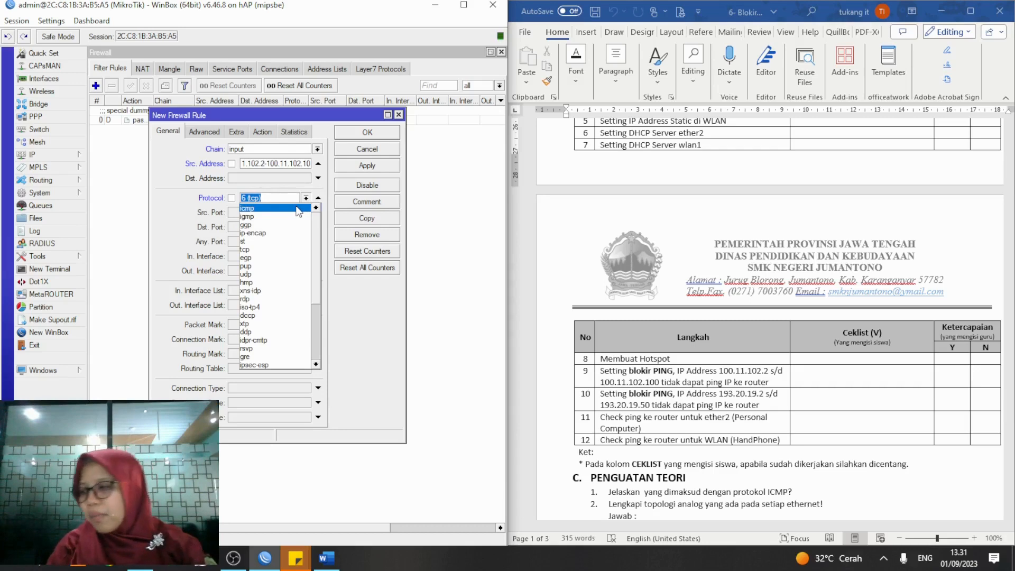
pyautogui.click(297, 208)
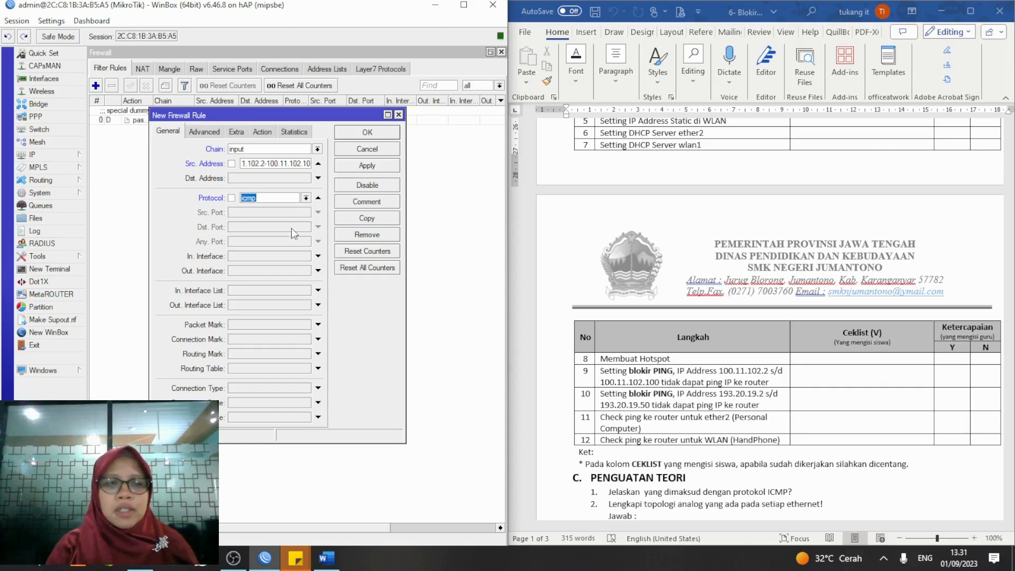
pyautogui.click(317, 256)
pyautogui.click(305, 256)
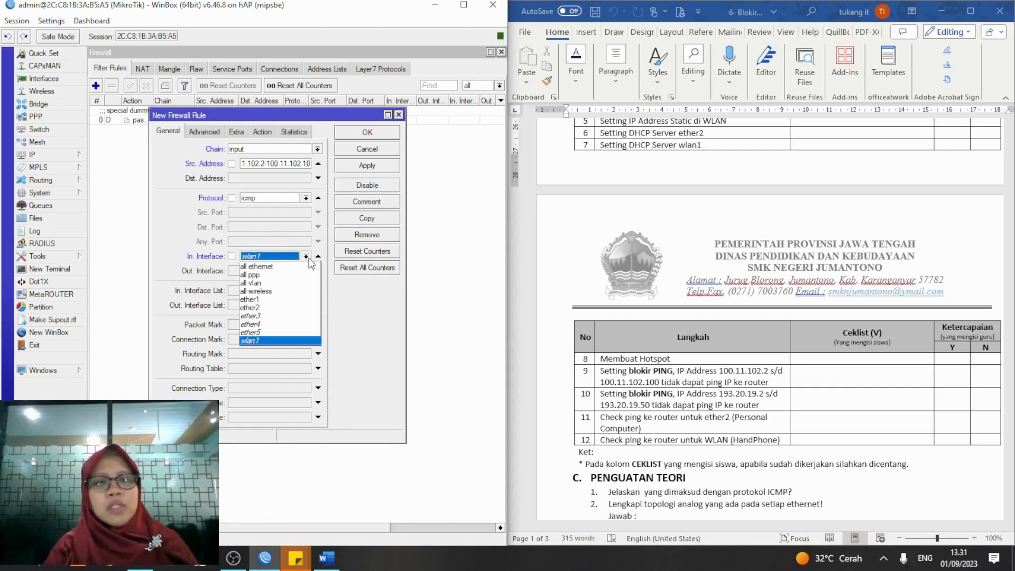
pyautogui.click(309, 258)
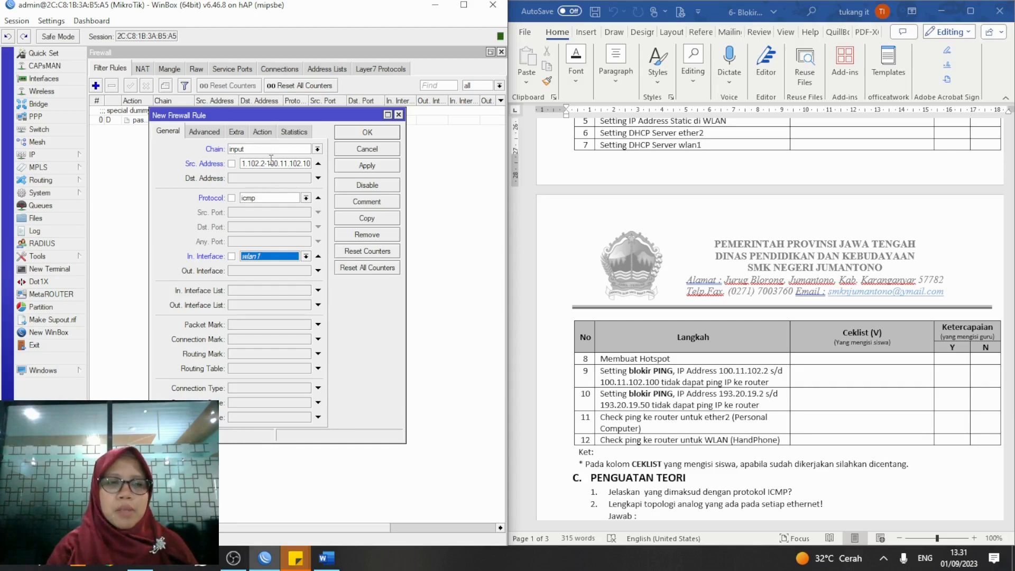
# Step: Check the worksheet's topology diagram, set the wlan1 filter rule's action to drop and save the rule
pyautogui.scroll(15, 683, 389)
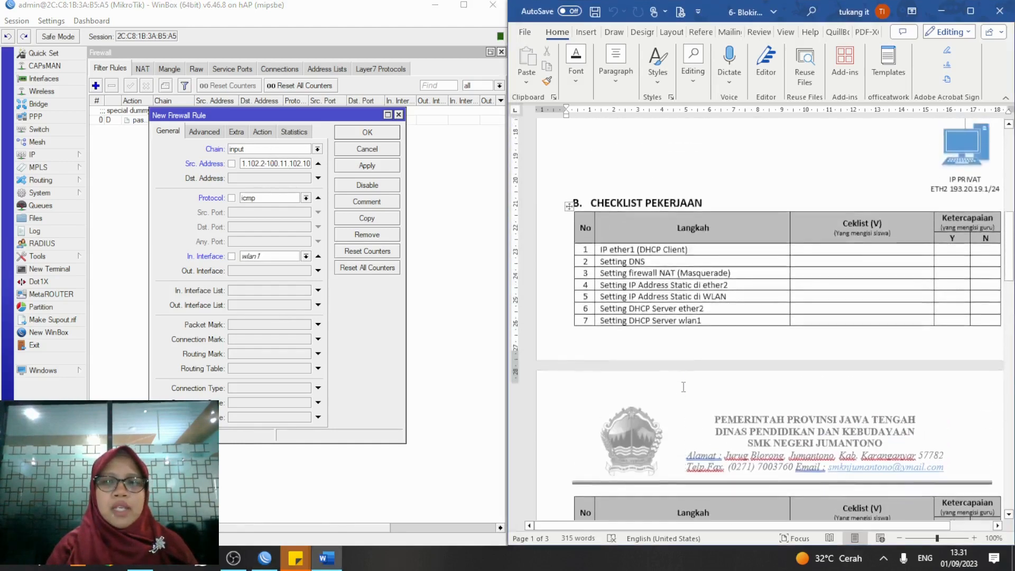
pyautogui.scroll(1, 684, 390)
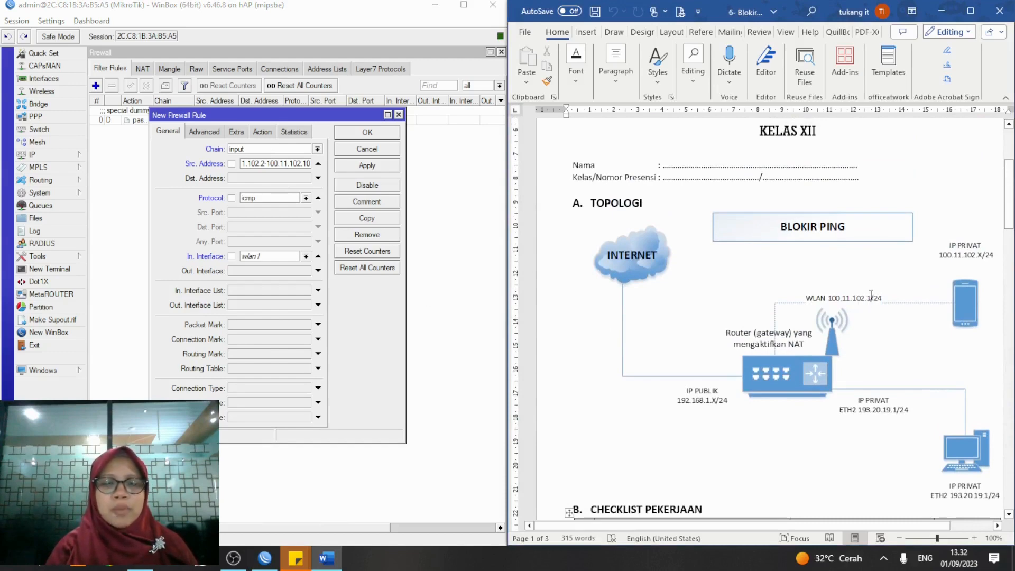
pyautogui.click(263, 132)
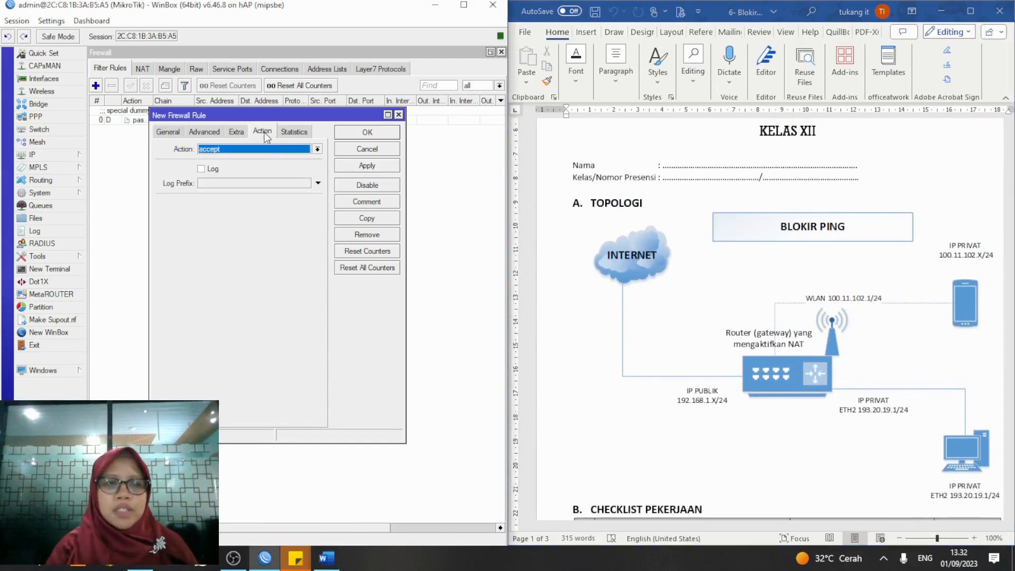
pyautogui.click(265, 149)
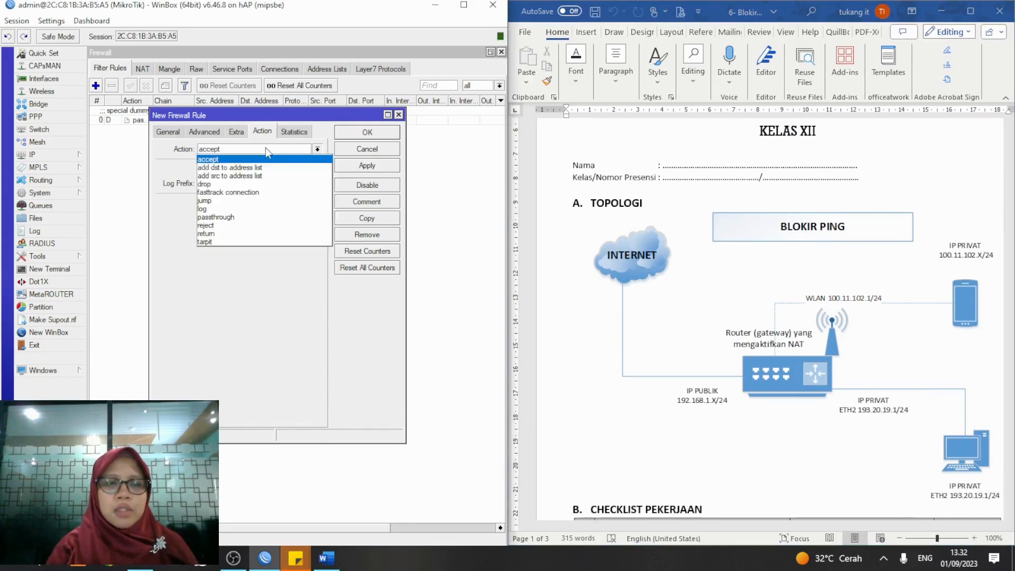
pyautogui.click(259, 183)
pyautogui.click(348, 166)
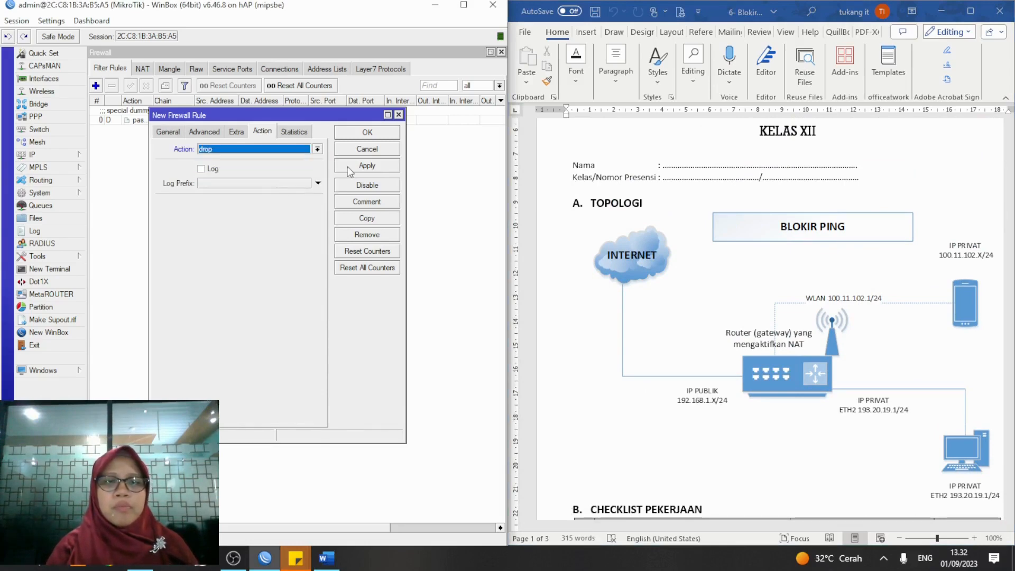
pyautogui.click(355, 135)
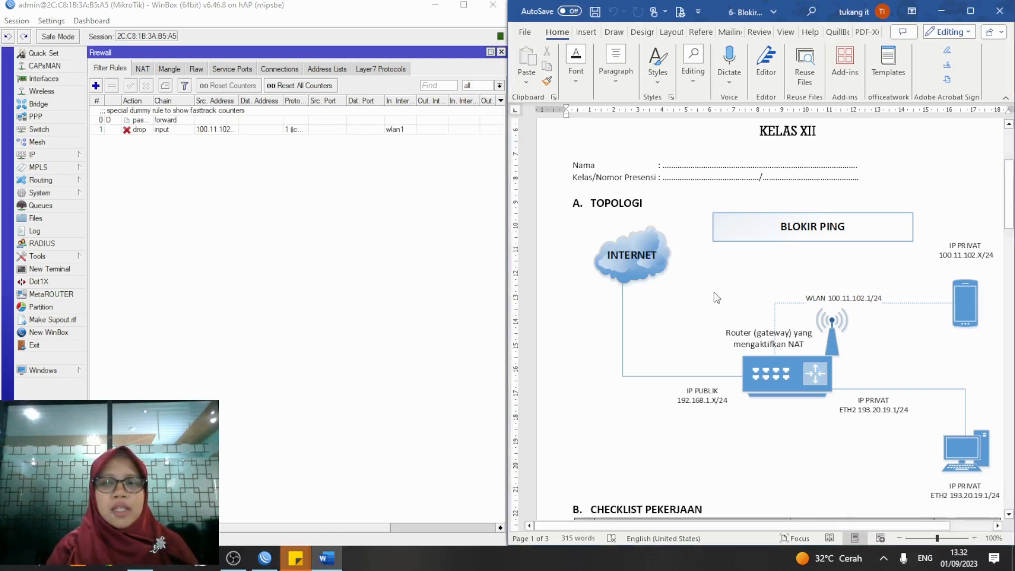
# Step: Start a second firewall filter rule for worksheet step 10 and set its chain to input
pyautogui.scroll(-15, 716, 298)
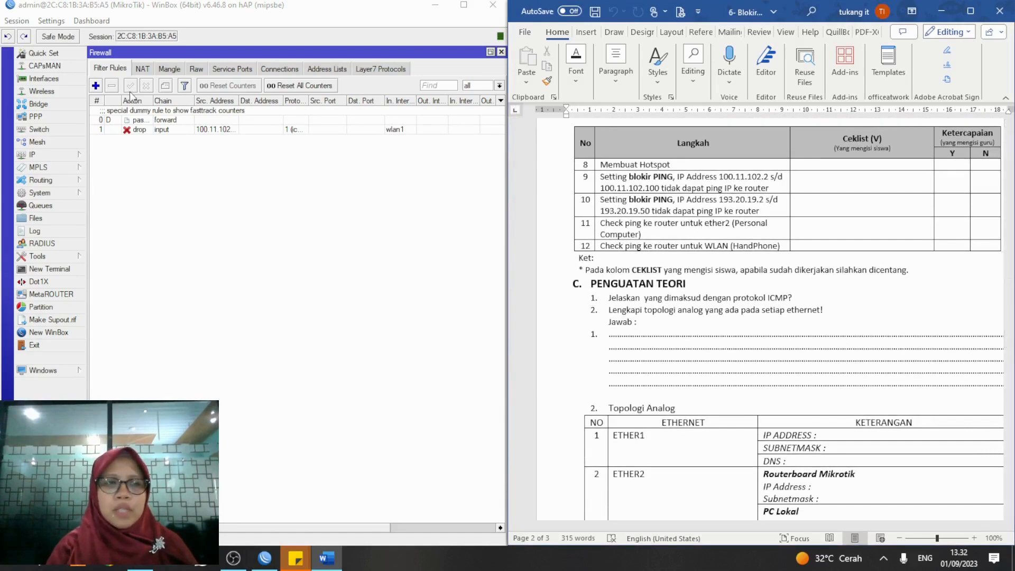
pyautogui.click(97, 86)
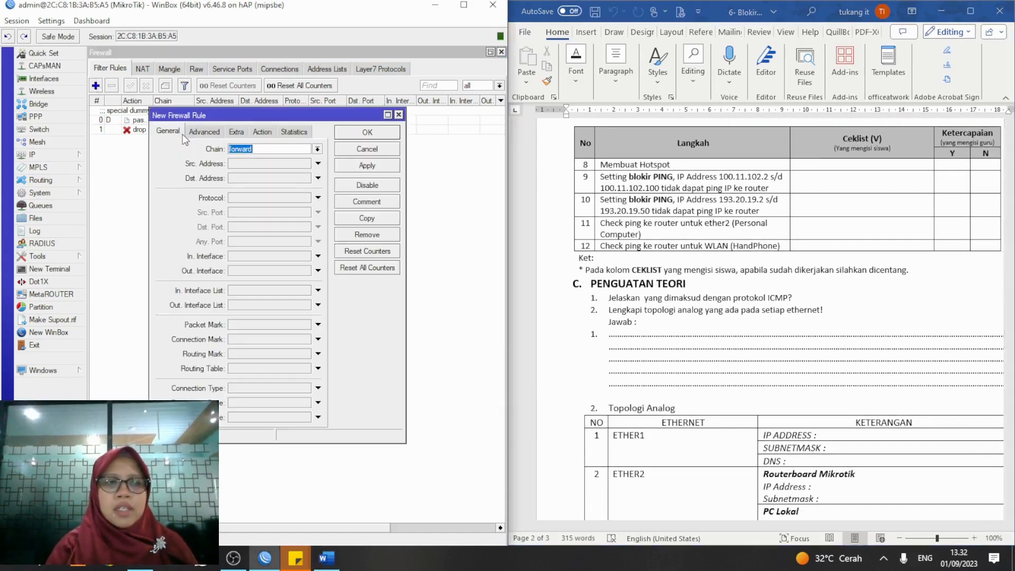
pyautogui.click(317, 149)
pyautogui.click(311, 169)
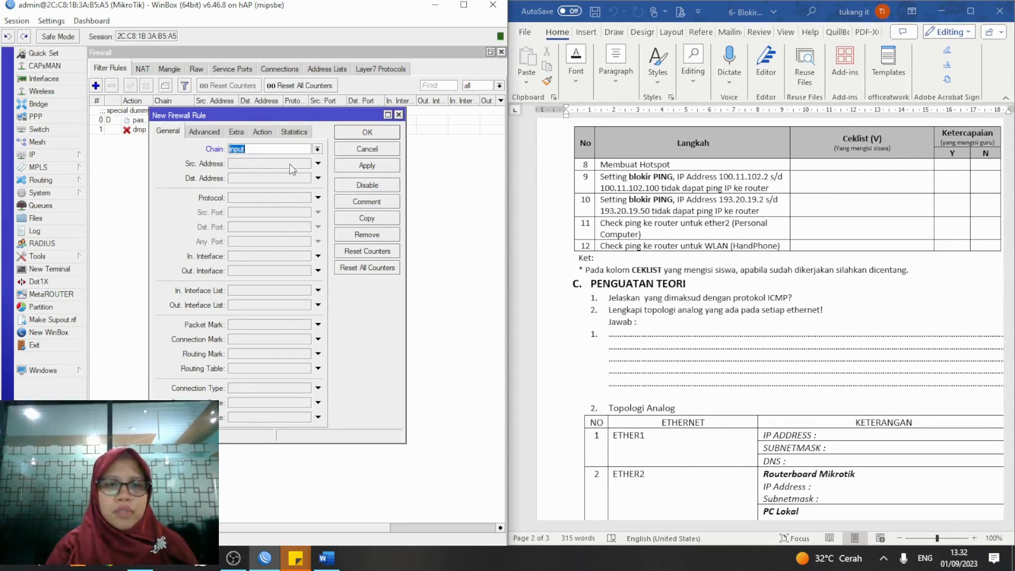
# Step: Set the new filter rule's source address to the range 193.20.19.2-193.20.19.50
pyautogui.click(291, 169)
pyautogui.write('193.')
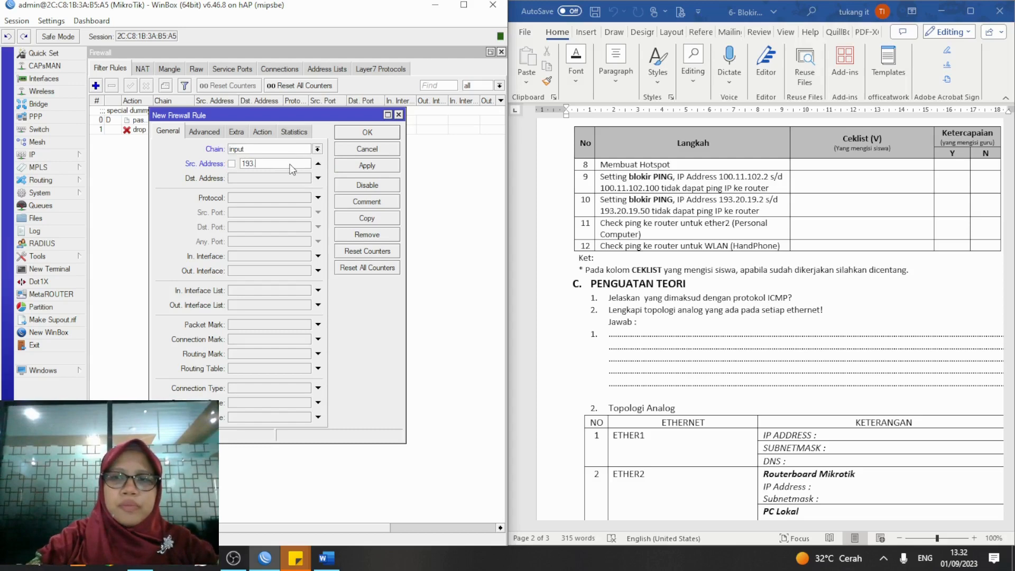
pyautogui.write('20.1')
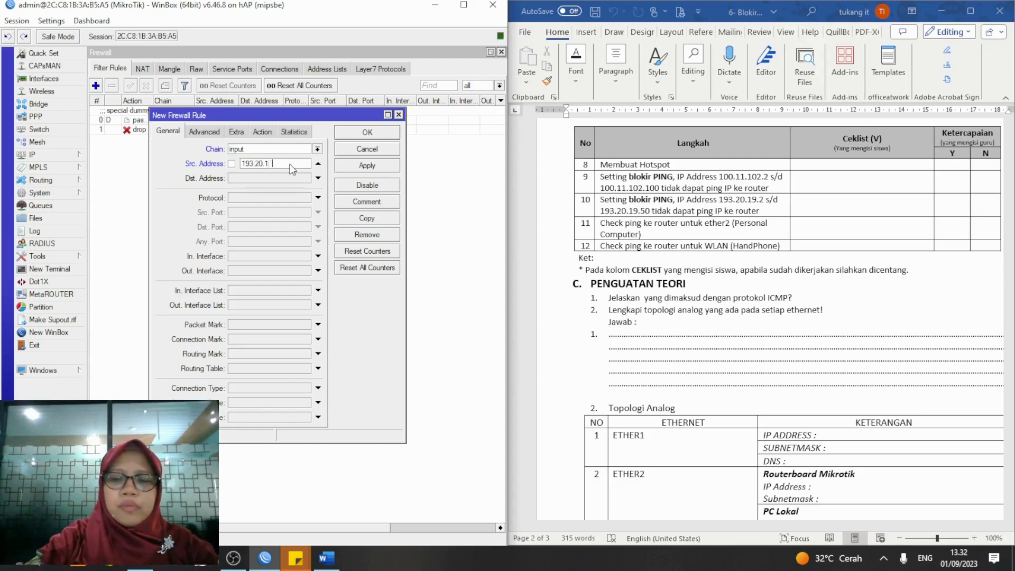
pyautogui.write('9.2')
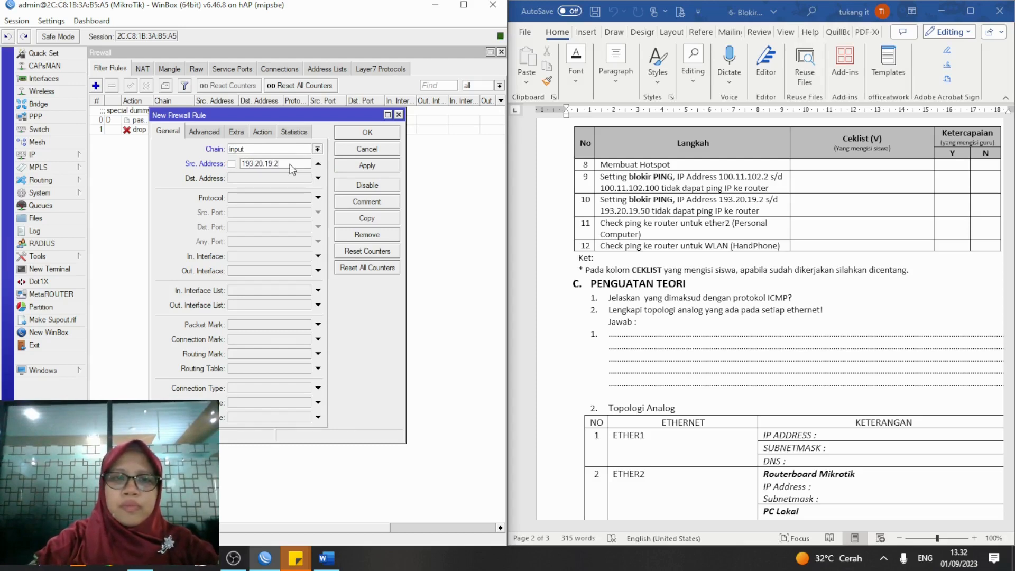
pyautogui.write('-')
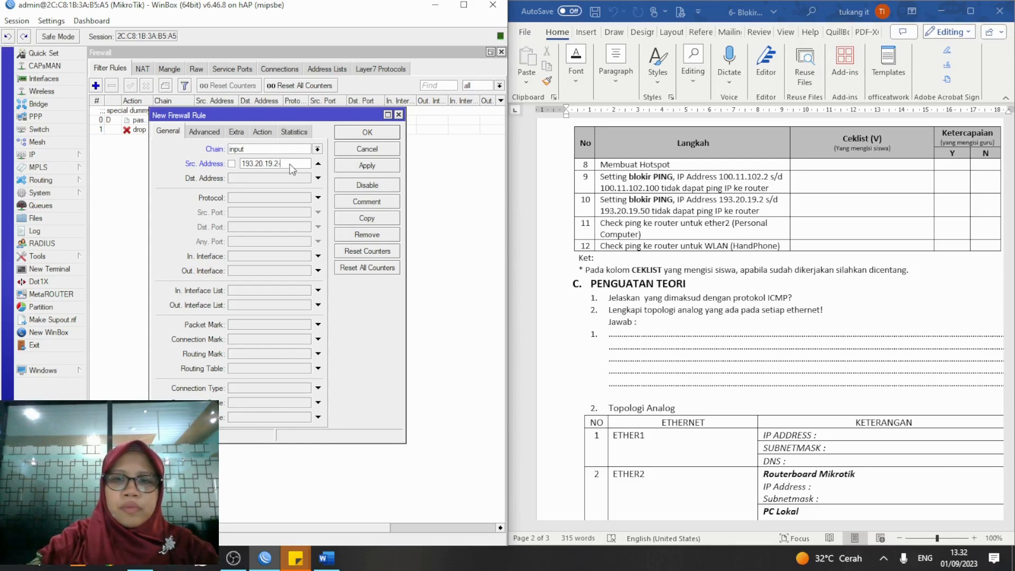
pyautogui.write('193.2')
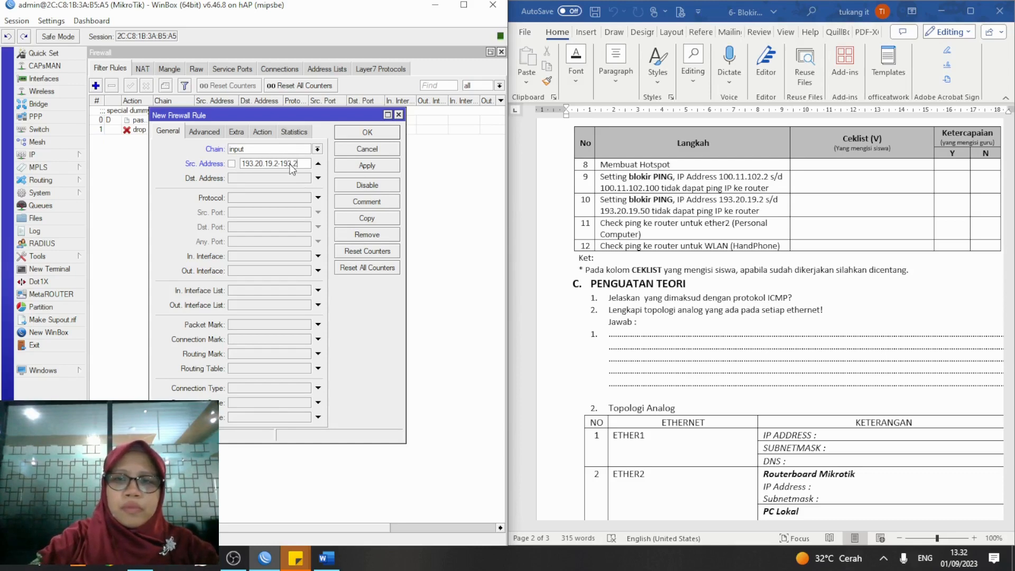
pyautogui.write('0.19.50')
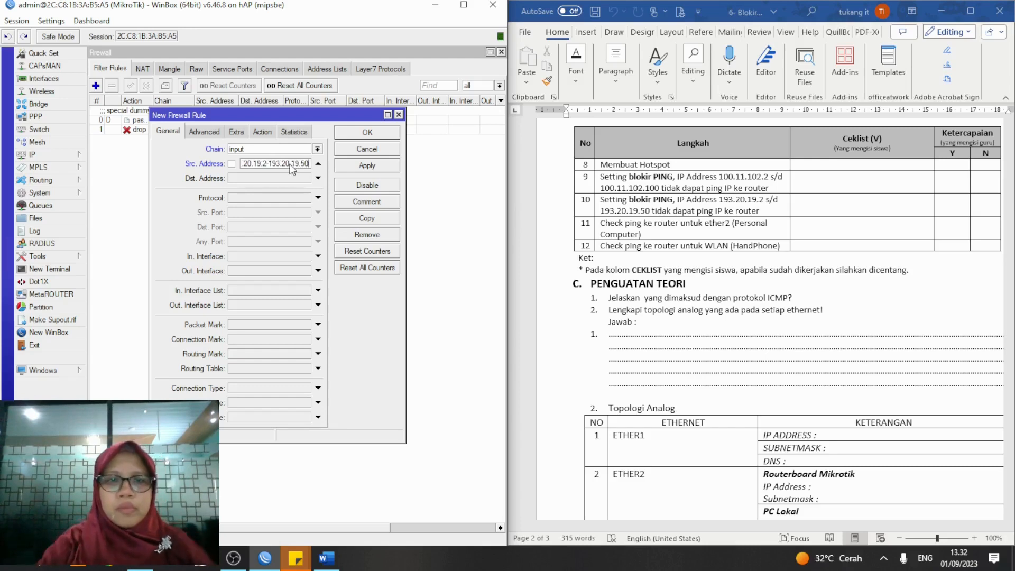
# Step: Set the rule's protocol to icmp and its incoming interface to ether2
pyautogui.click(318, 198)
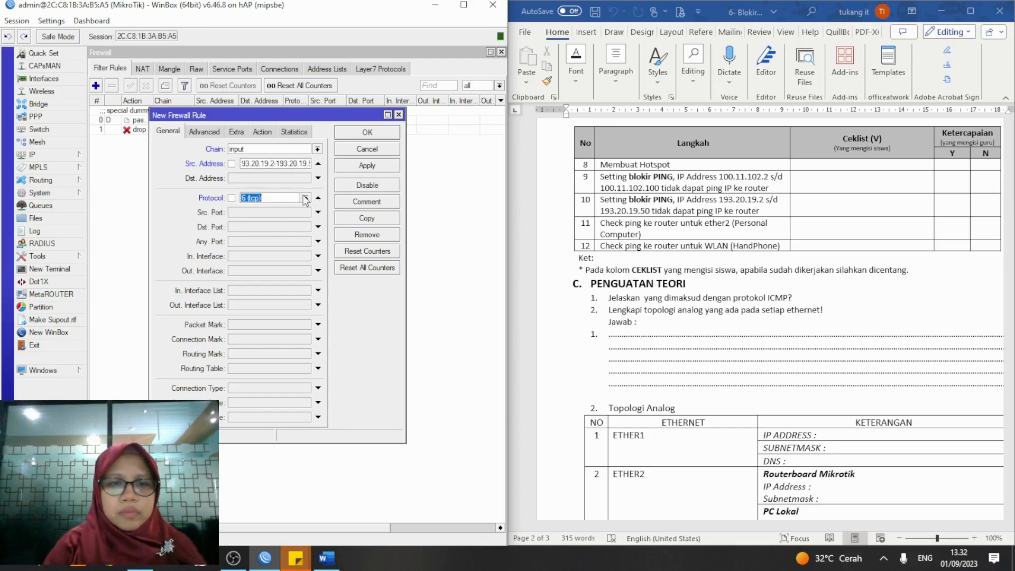
pyautogui.click(305, 198)
pyautogui.click(294, 208)
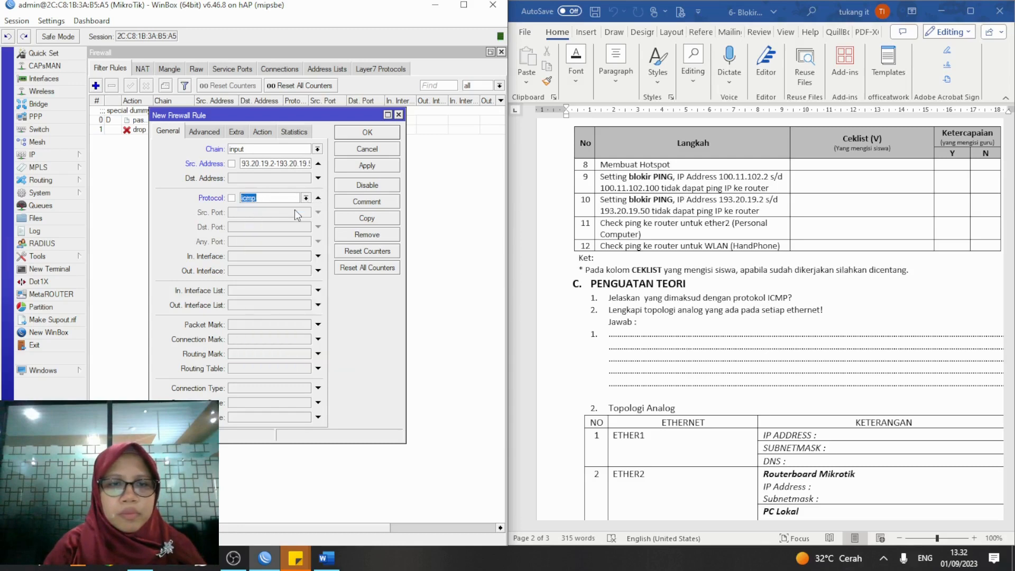
pyautogui.click(318, 256)
pyautogui.click(305, 256)
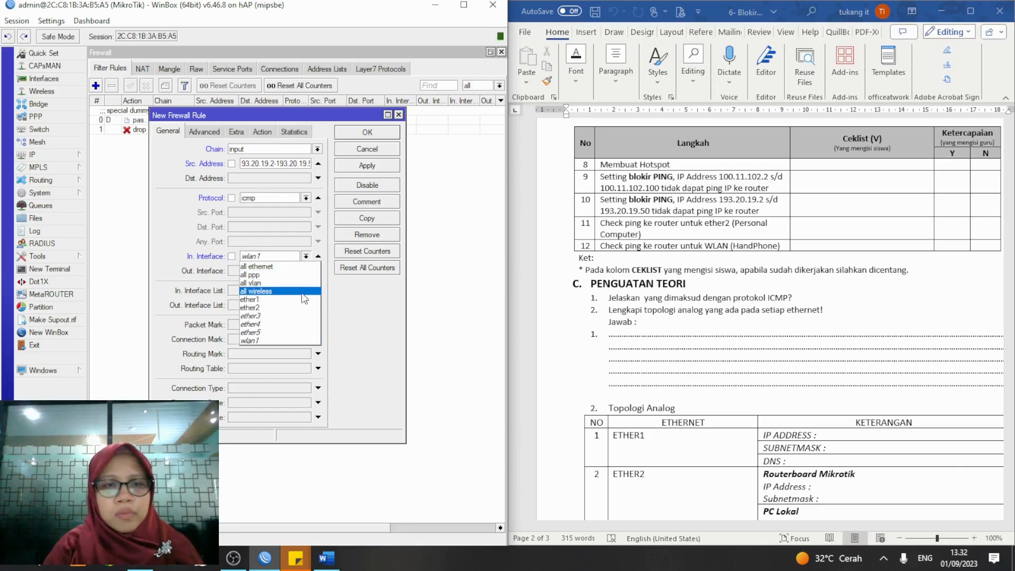
pyautogui.click(303, 308)
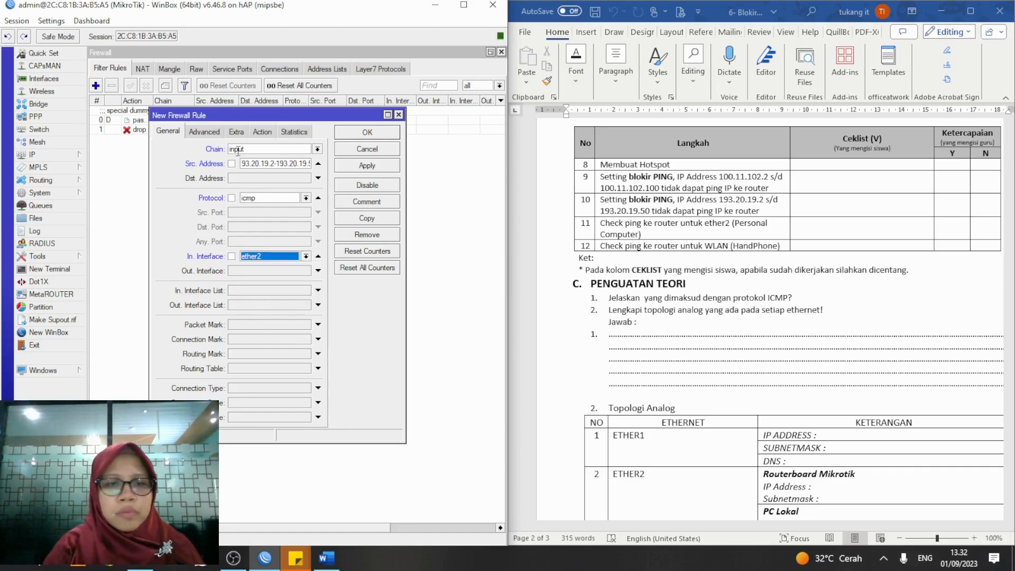
# Step: Set the ether2 filter rule's action to drop, apply it and save the rule
pyautogui.click(263, 132)
pyautogui.click(271, 148)
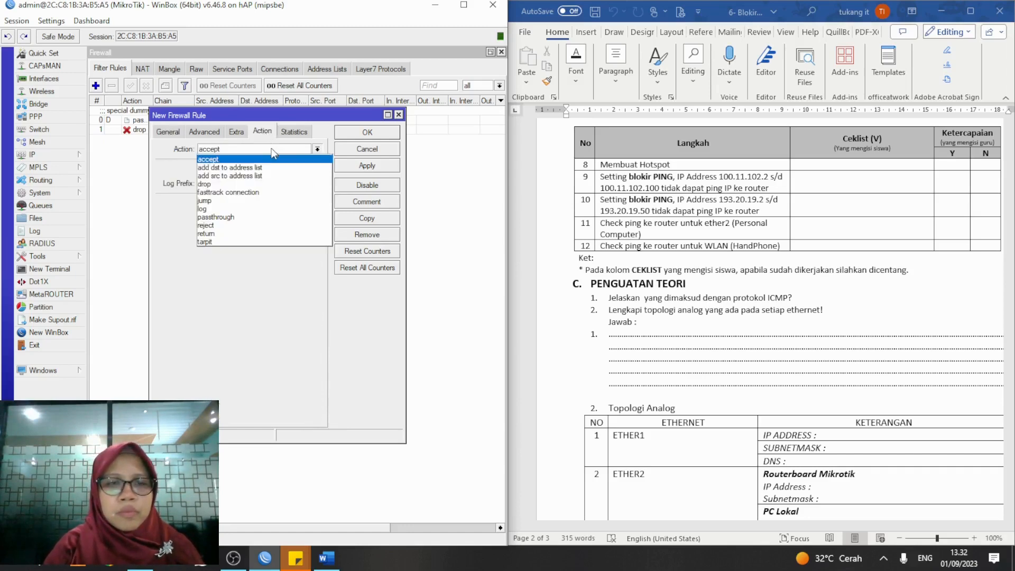
pyautogui.click(270, 185)
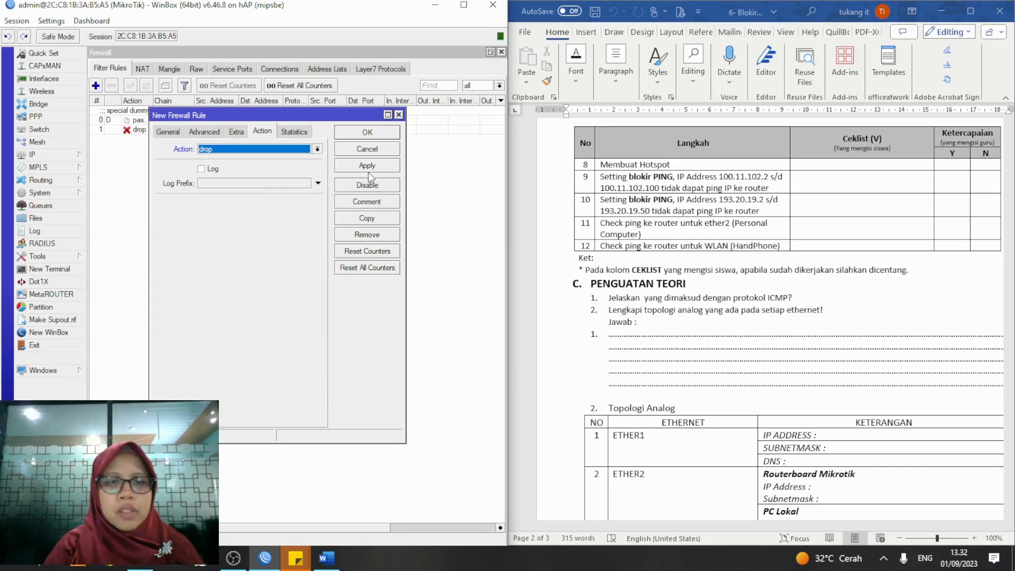
pyautogui.click(367, 167)
pyautogui.click(367, 133)
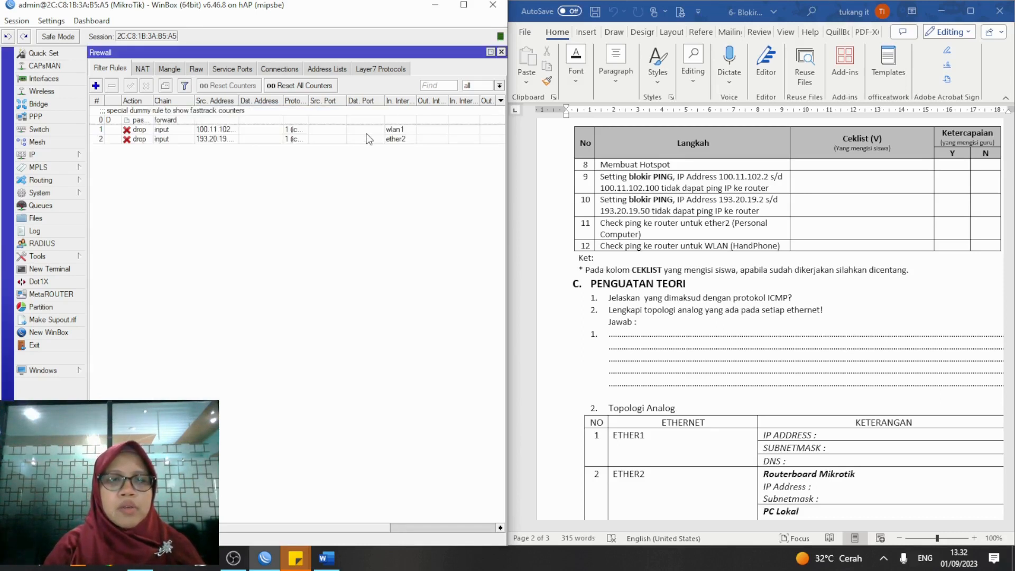
# Step: Reopen the ether2 filter rule, review its general and action settings against the worksheet's topology diagram, and close it
pyautogui.doubleClick(330, 138)
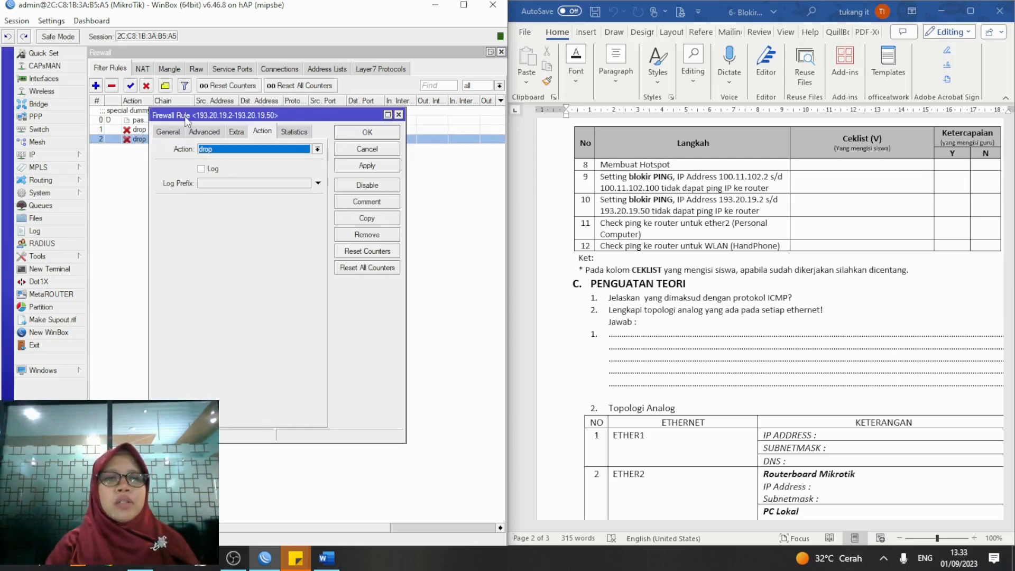
pyautogui.click(175, 131)
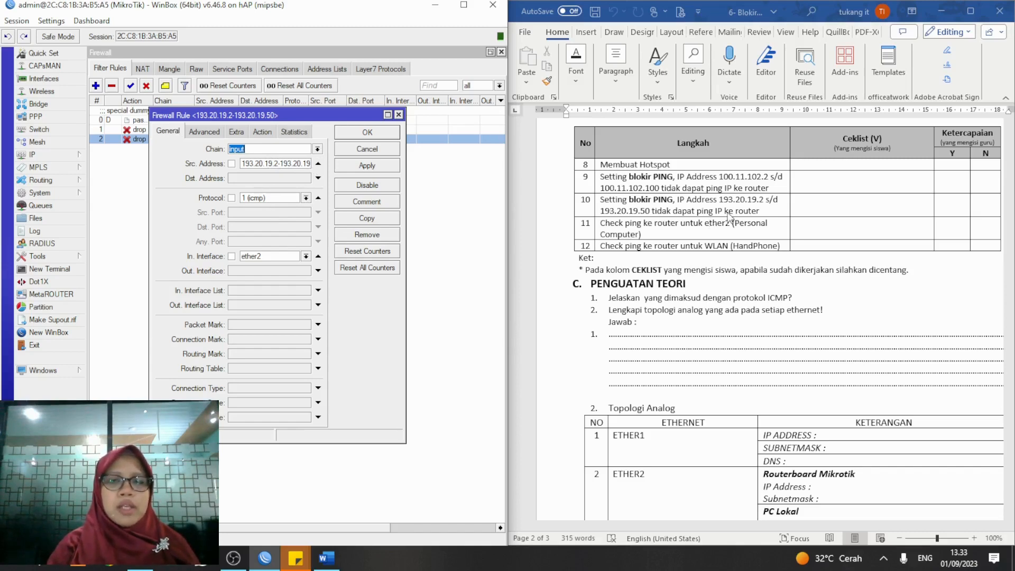
pyautogui.scroll(10, 729, 217)
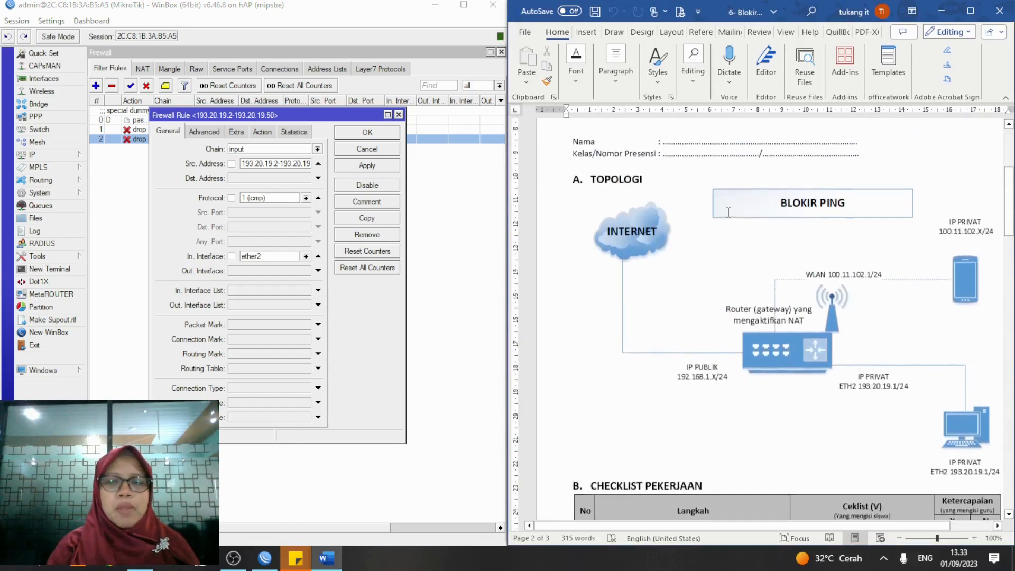
pyautogui.scroll(-3, 728, 212)
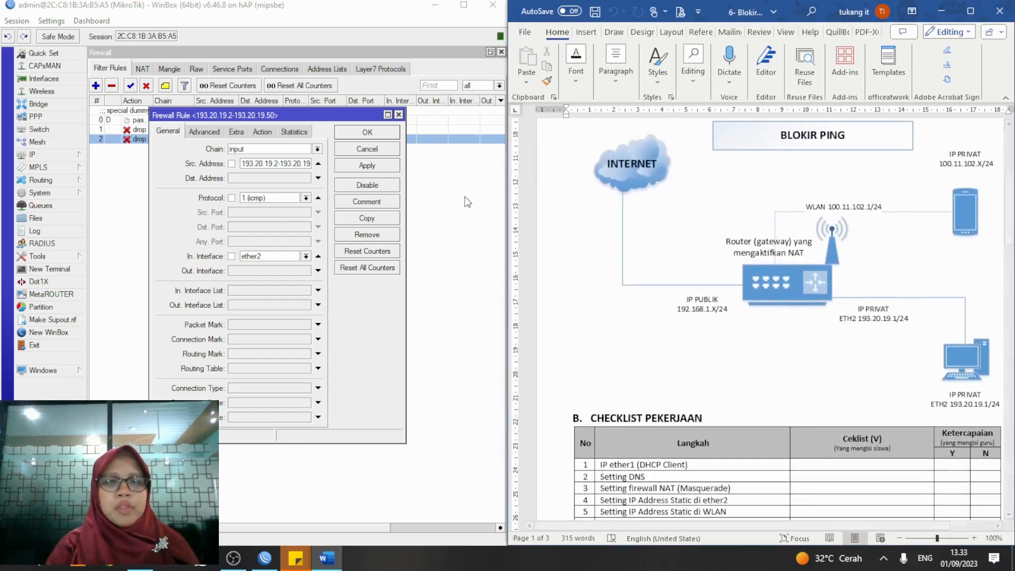
pyautogui.click(261, 133)
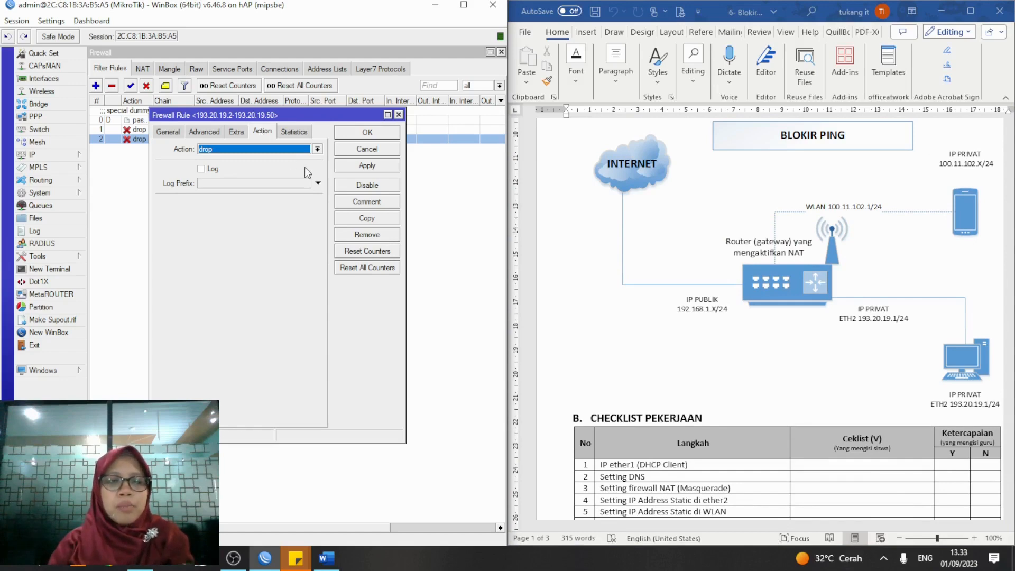
pyautogui.click(370, 166)
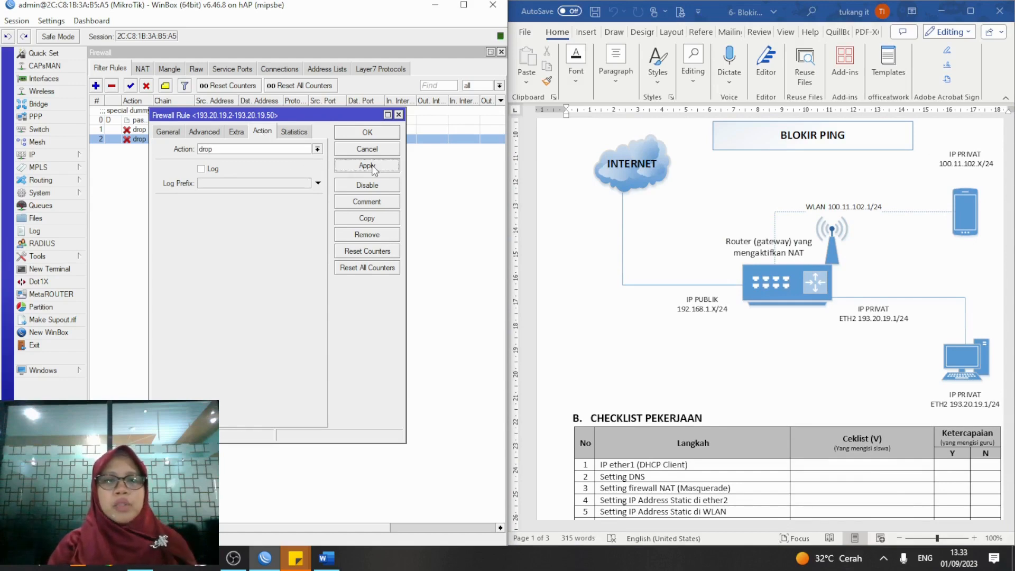
pyautogui.click(370, 133)
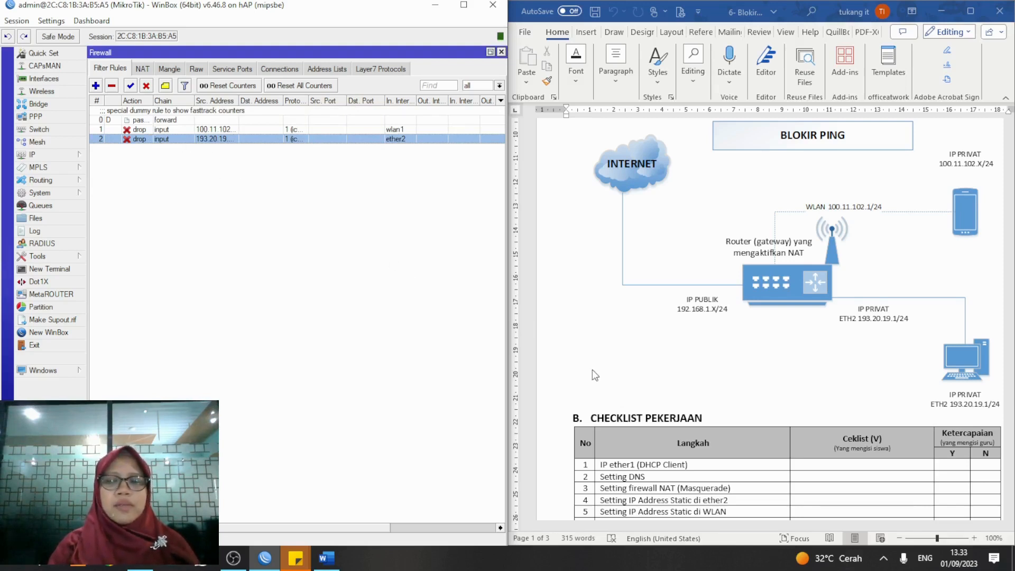
# Step: Connect the computer to the open PRAKTIK AIJ Wi-Fi network
pyautogui.click(886, 558)
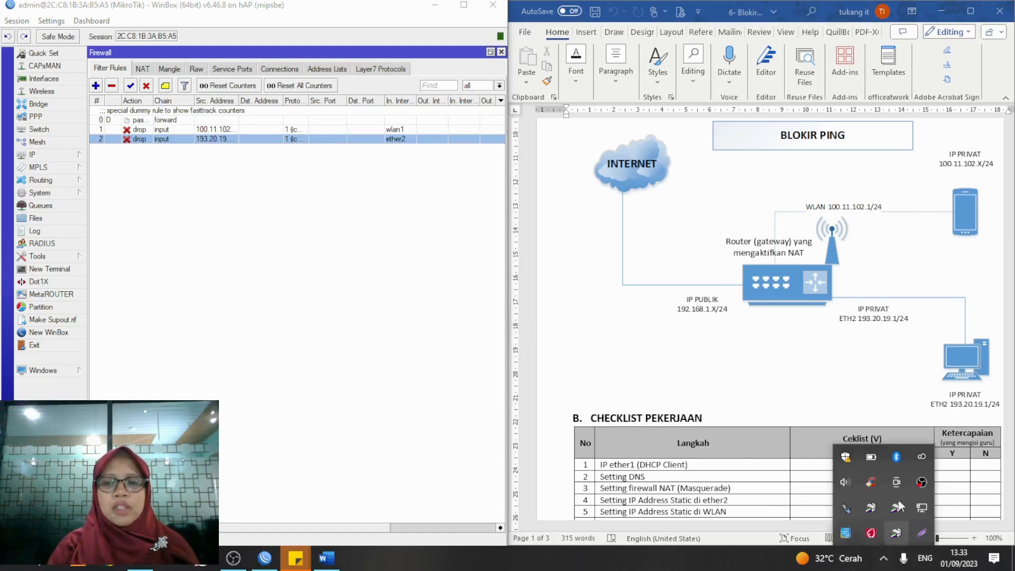
pyautogui.click(920, 507)
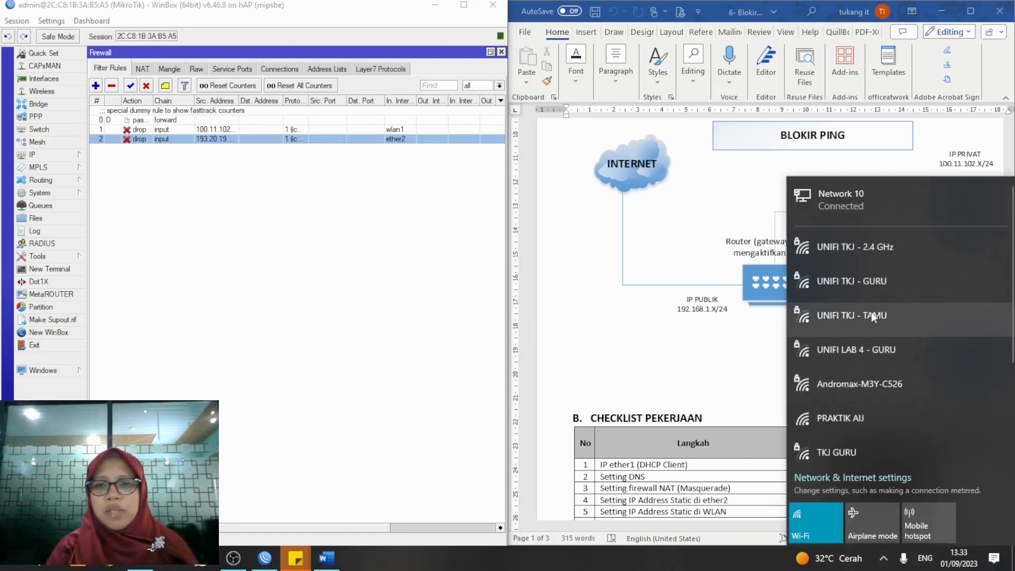
pyautogui.scroll(-4, 889, 377)
pyautogui.scroll(-1, 888, 377)
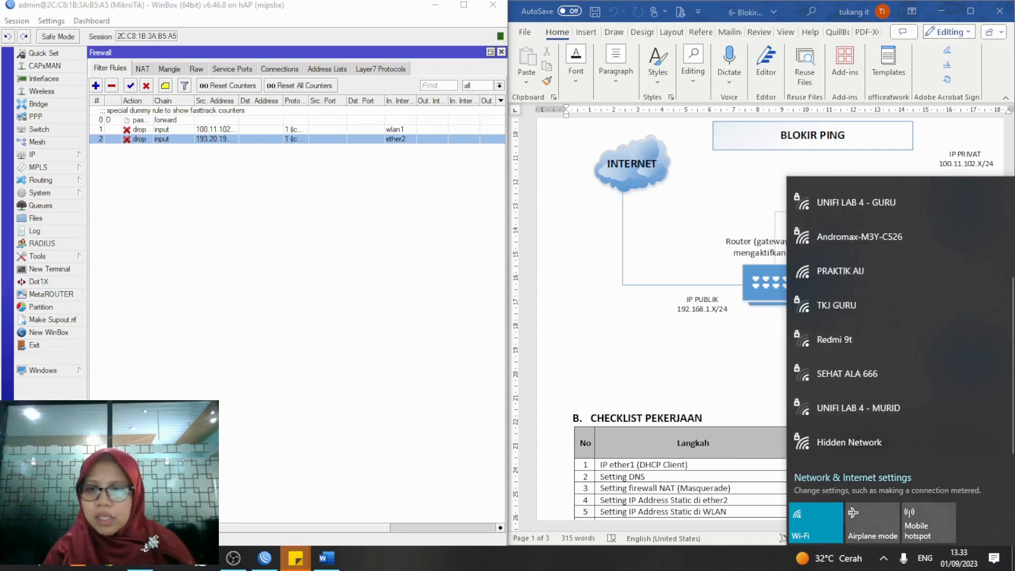
pyautogui.click(866, 281)
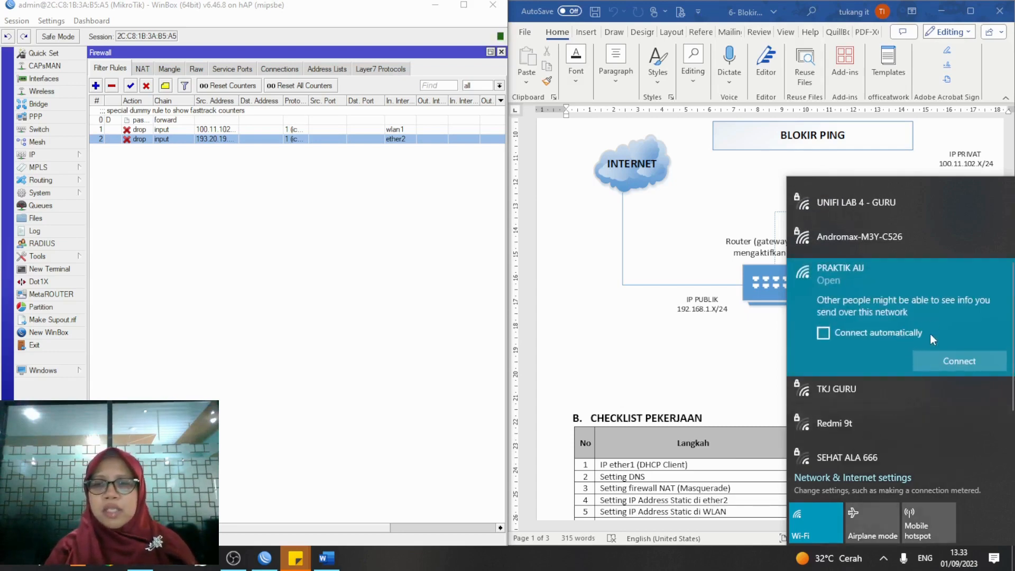
pyautogui.click(934, 356)
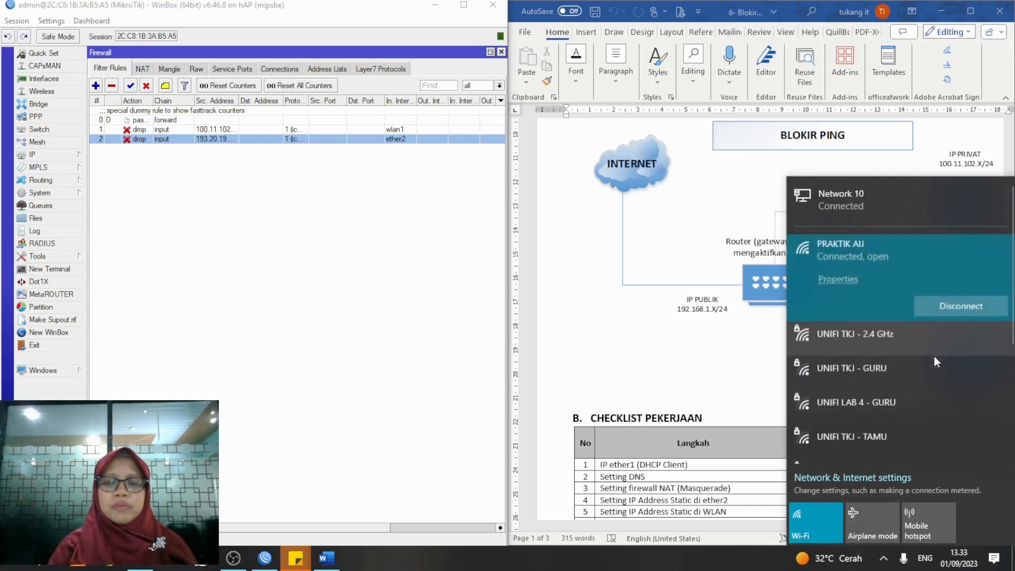
# Step: Examine the PRAKTIK AIJ connection's IP details in its network properties and place that window beside the worksheet
pyautogui.click(837, 278)
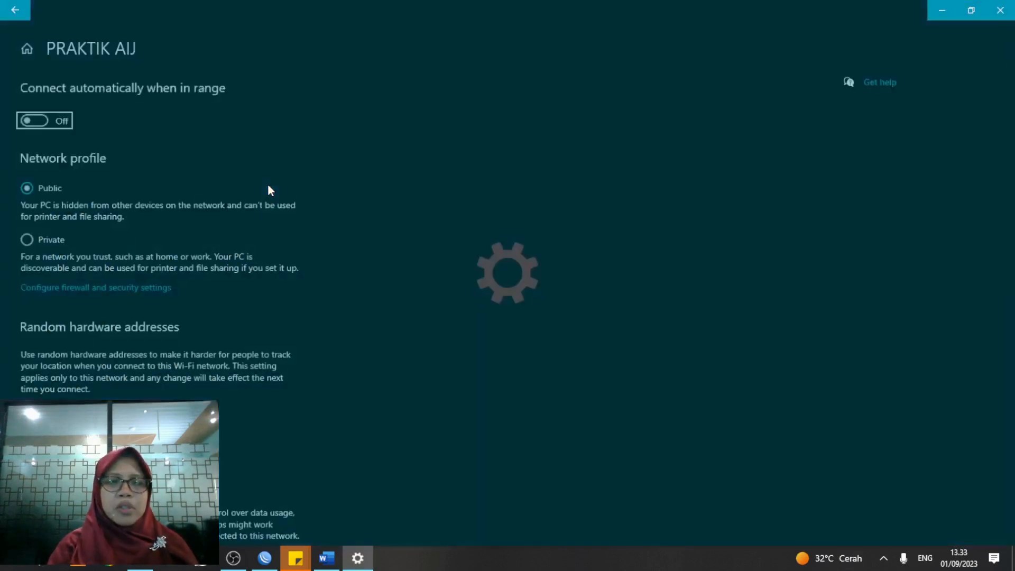
pyautogui.scroll(-10, 270, 220)
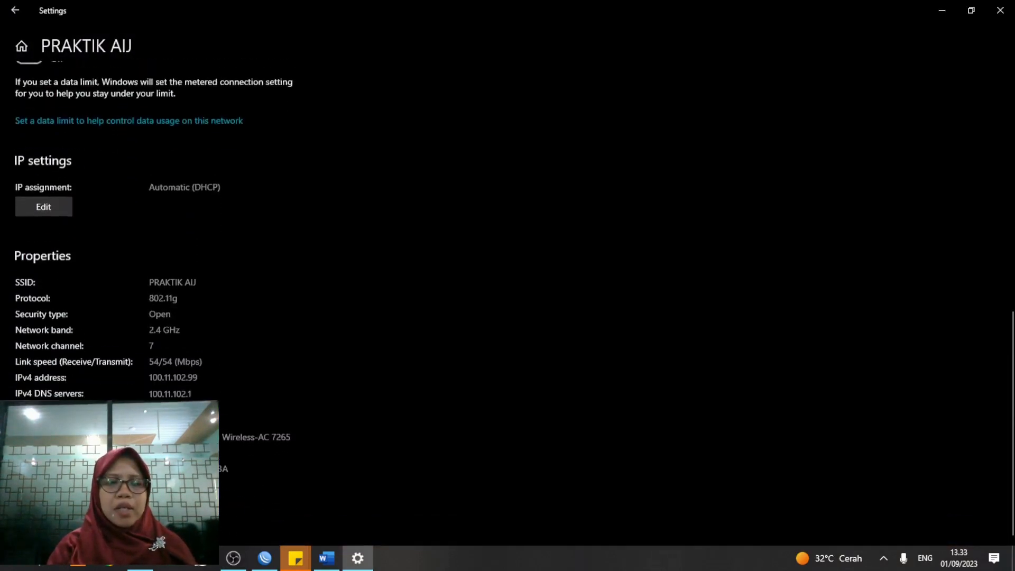
pyautogui.press('super+Left')
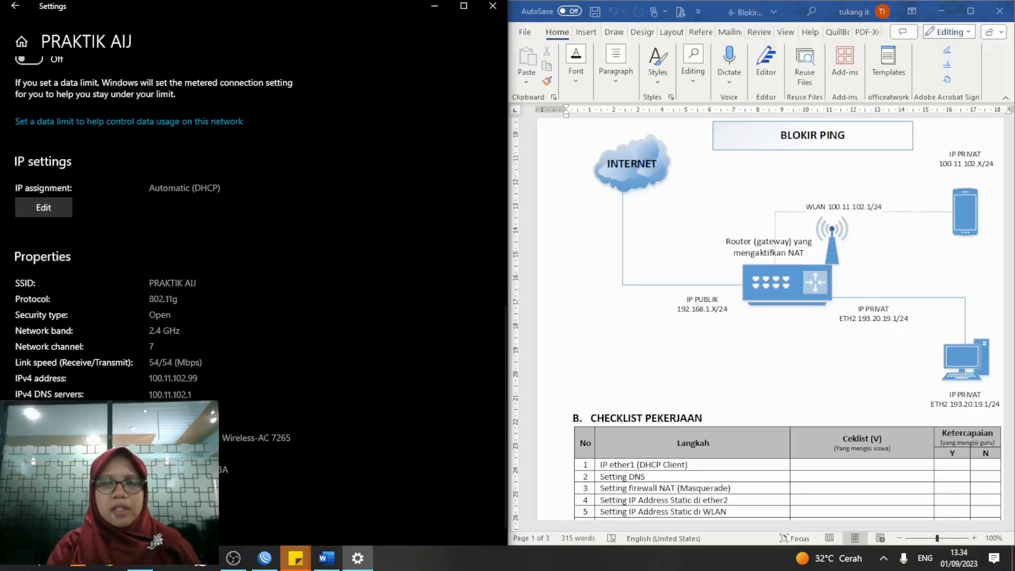
# Step: Find step 9 in the worksheet's checklist and select its row to examine the blocked address range
pyautogui.click(633, 446)
pyautogui.scroll(-15, 633, 446)
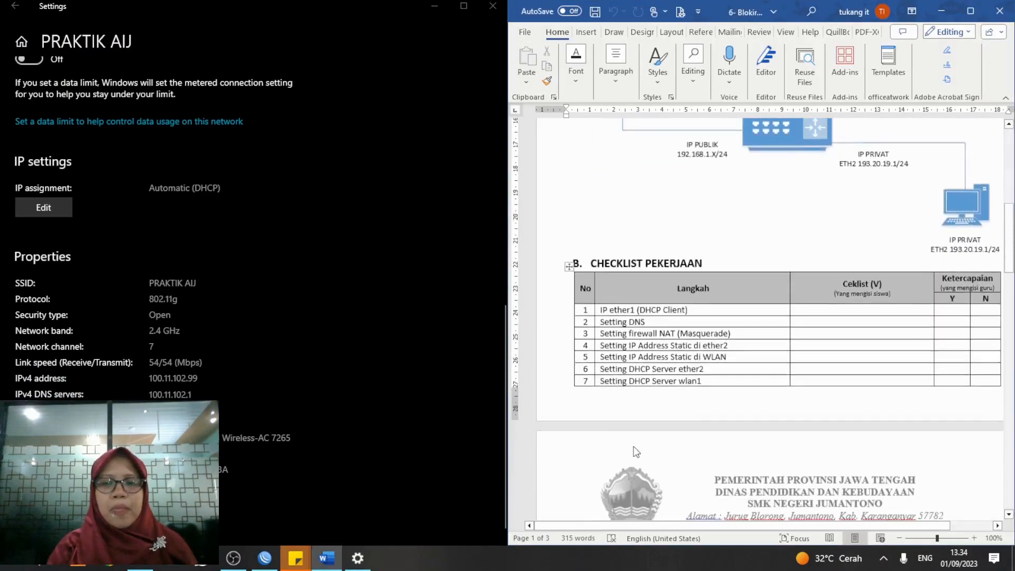
pyautogui.scroll(-3, 634, 446)
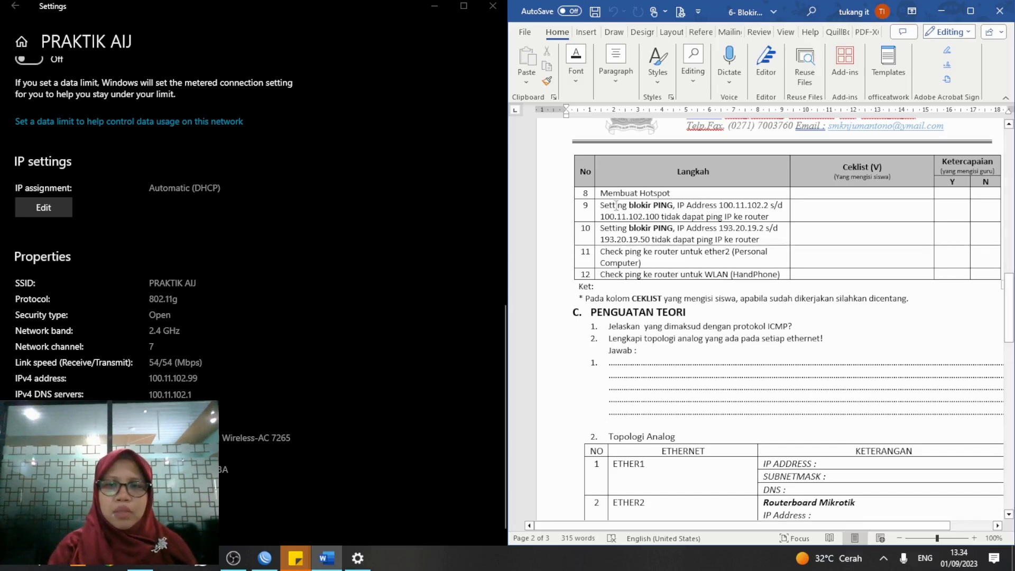
pyautogui.click(587, 206)
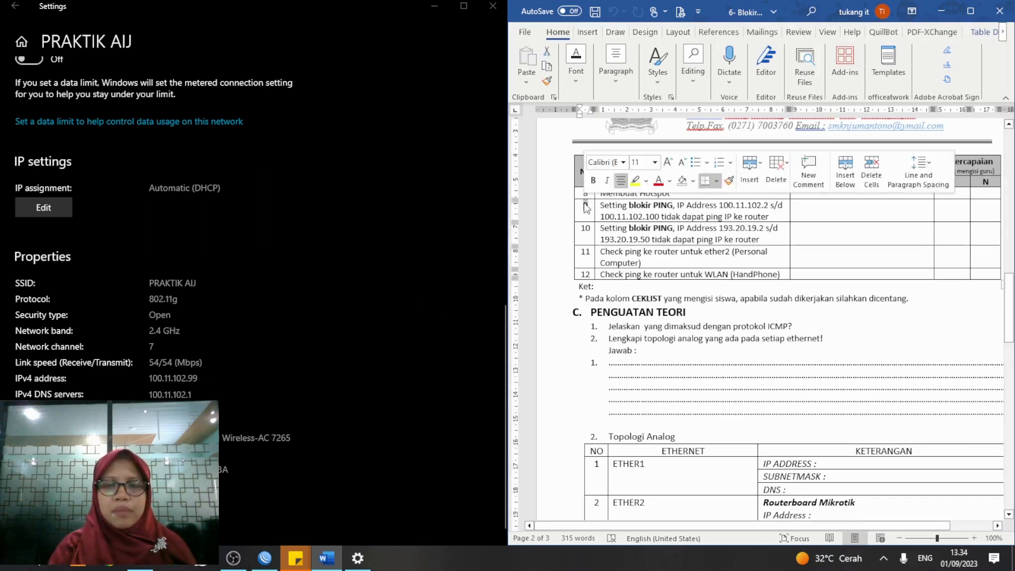
pyautogui.moveTo(586, 207); pyautogui.dragTo(769, 212)
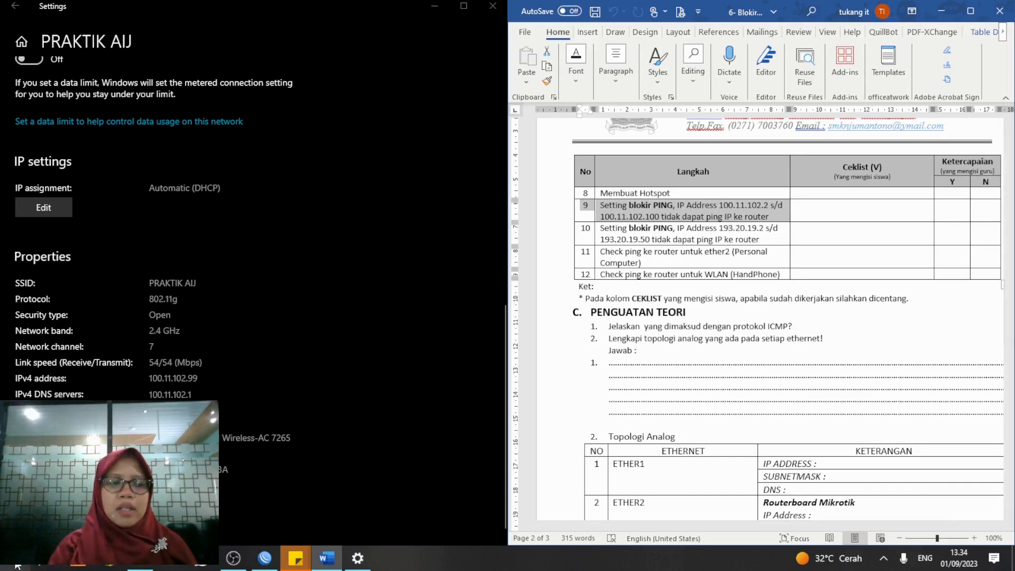
# Step: Search for CMD and open a Command Prompt window
pyautogui.press('super+s')
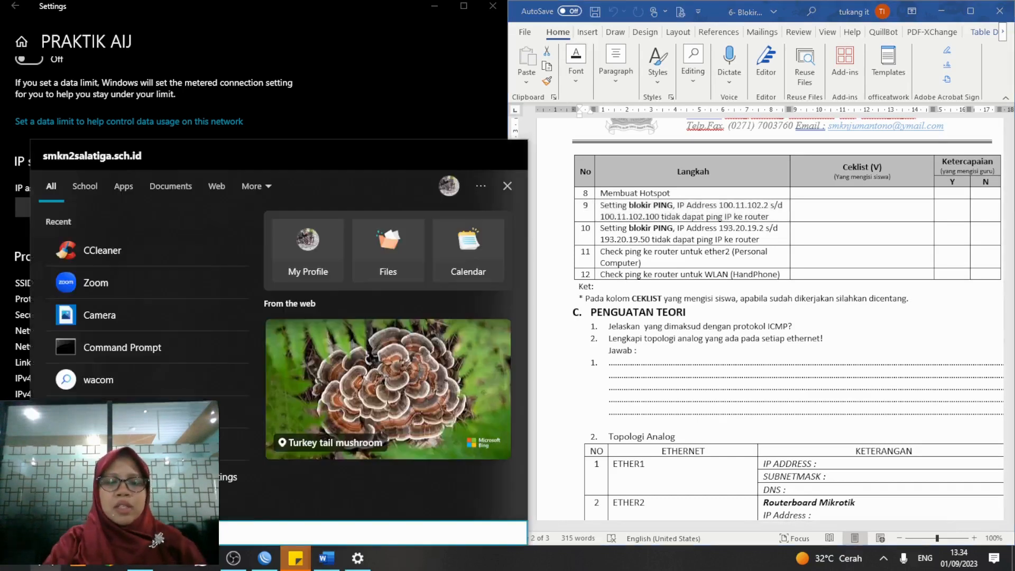
pyautogui.write('CMD')
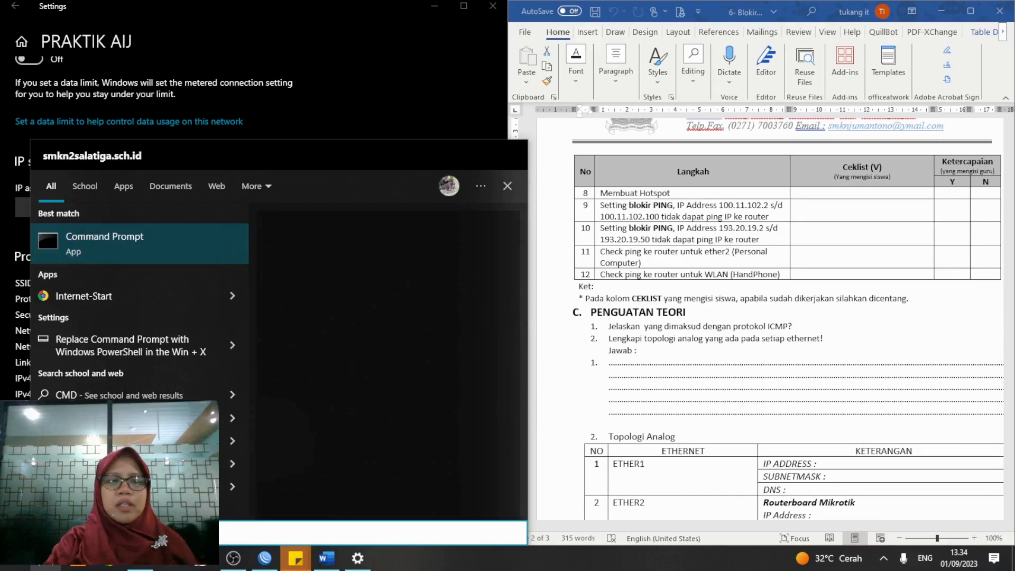
pyautogui.press('Return')
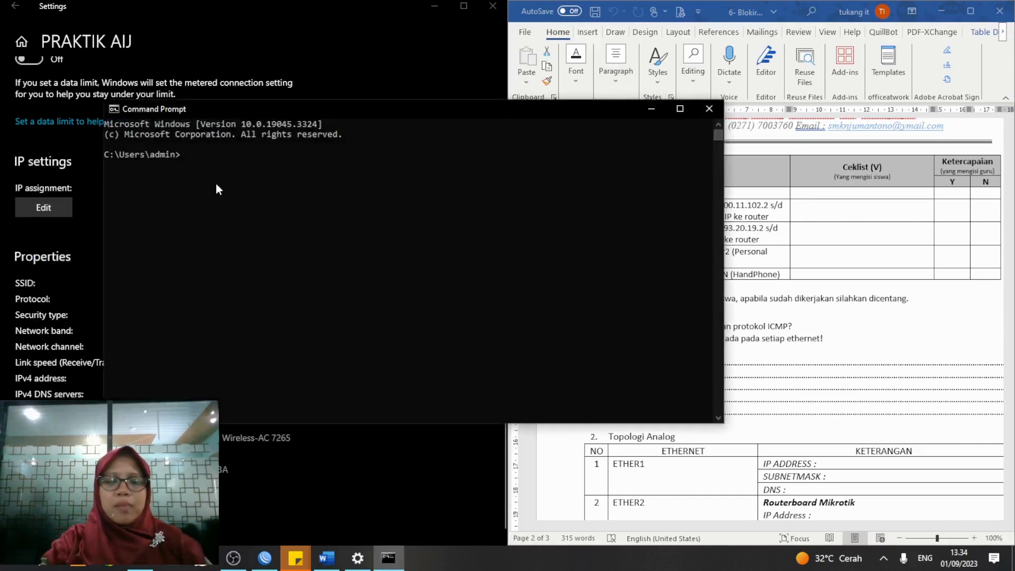
# Step: Ping the router's wireless address 100.11.102.1 from Command Prompt and check the outcome against step 9 of the worksheet
pyautogui.write('ping')
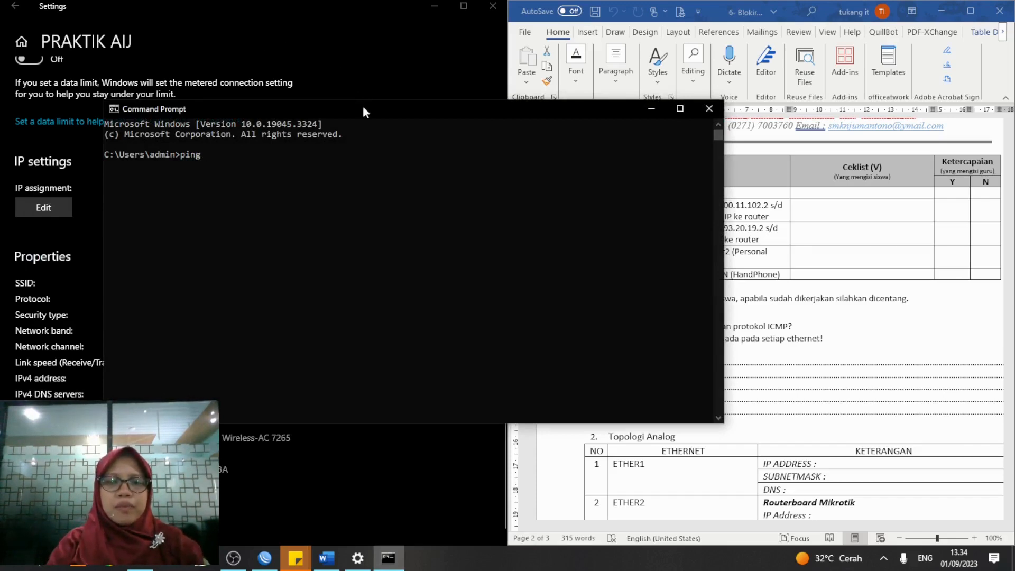
pyautogui.moveTo(362, 105); pyautogui.dragTo(565, 115)
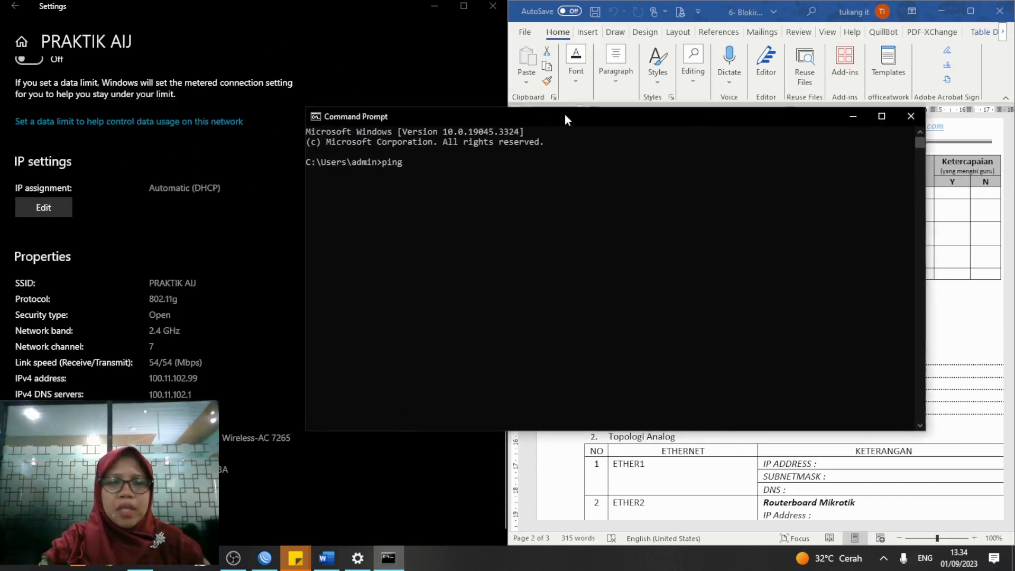
pyautogui.write('100.')
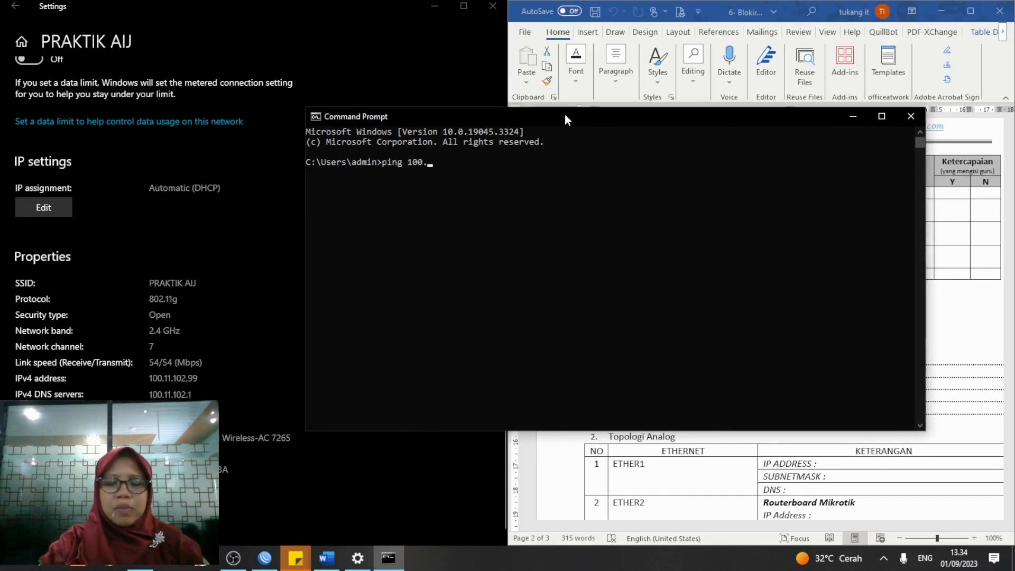
pyautogui.write('11.102.1')
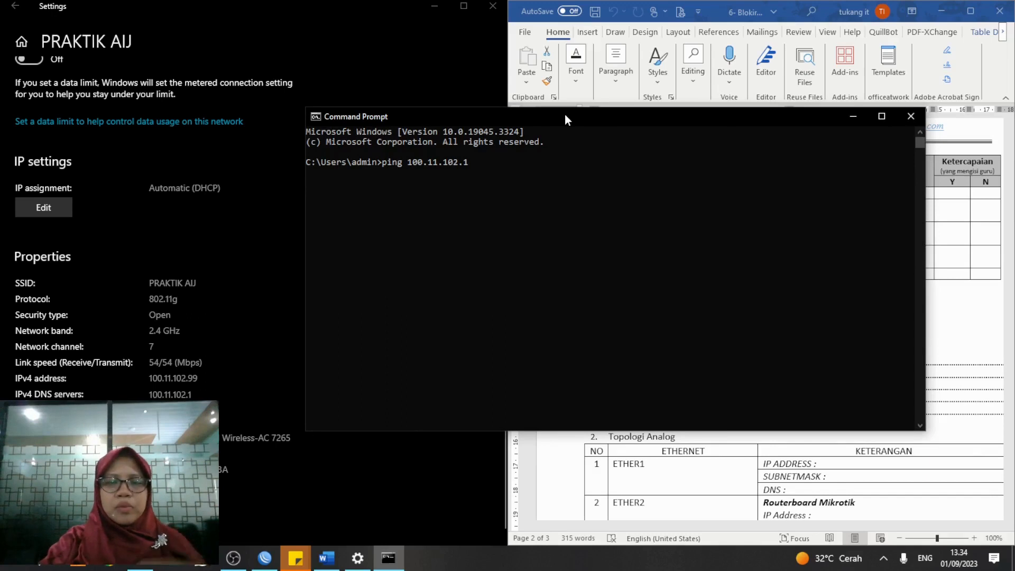
pyautogui.press('Return')
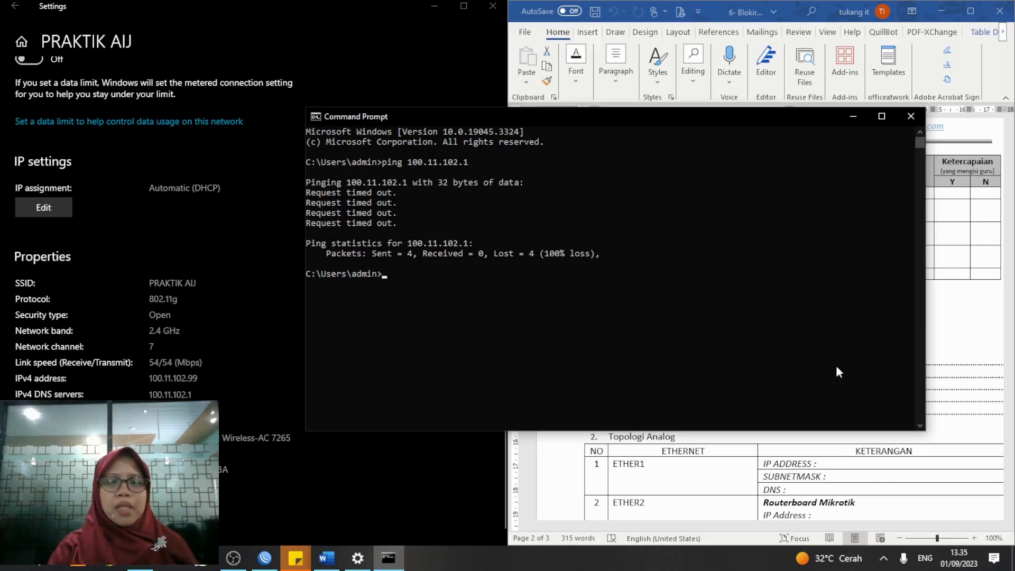
pyautogui.click(952, 355)
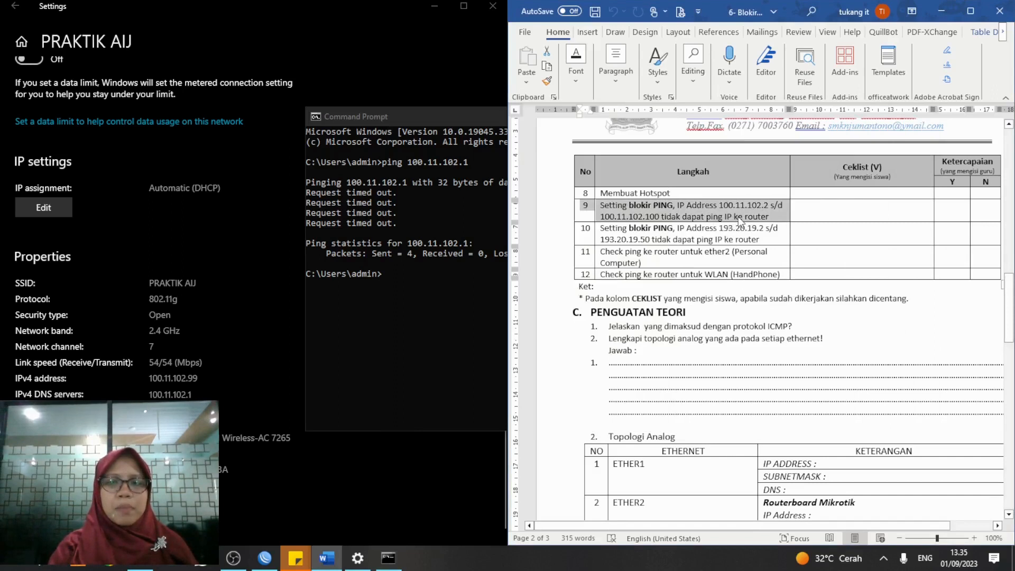
pyautogui.click(471, 202)
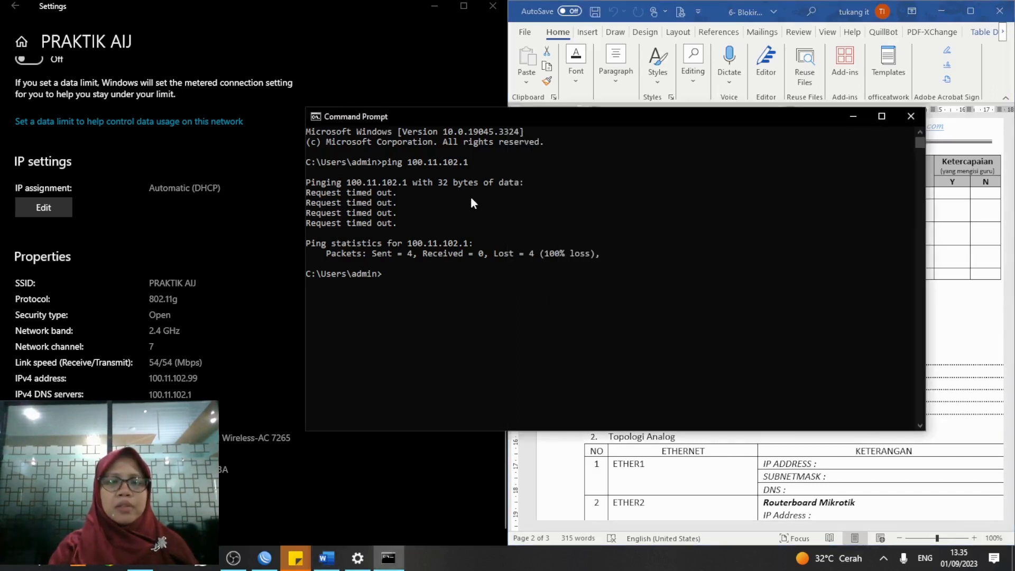
# Step: Disconnect the computer from the PRAKTIK AIJ Wi-Fi network
pyautogui.click(882, 560)
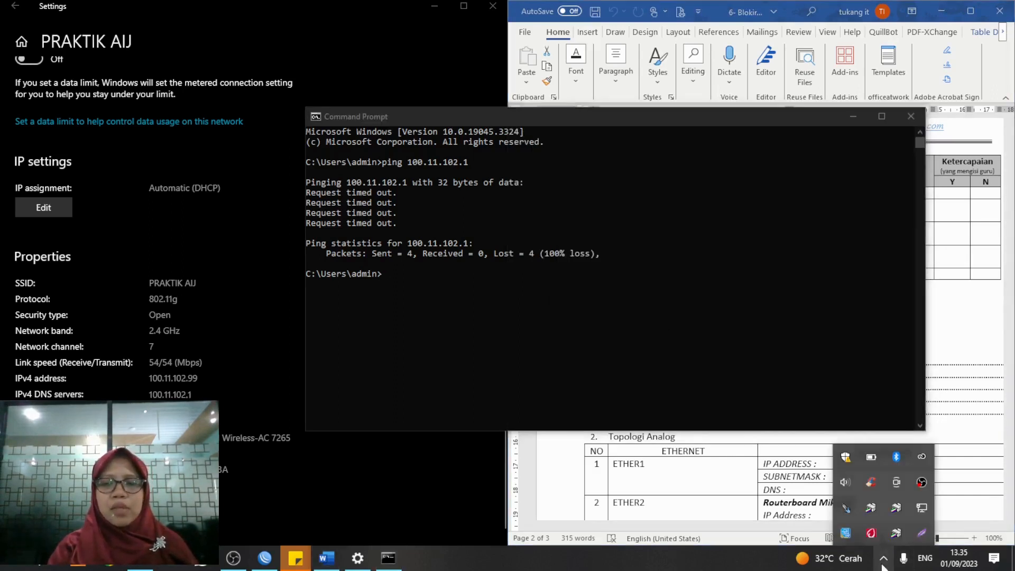
pyautogui.click(920, 507)
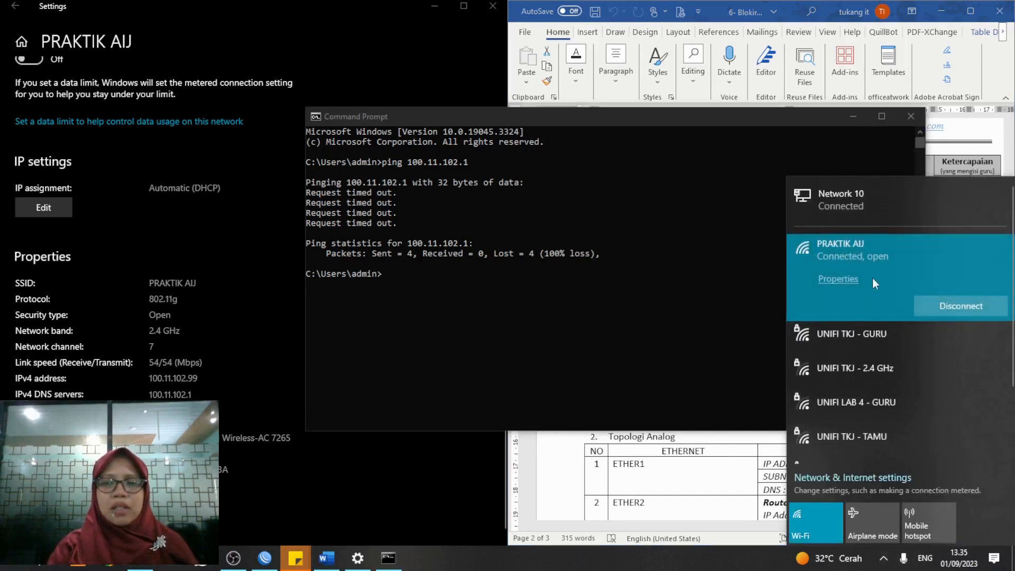
pyautogui.click(934, 306)
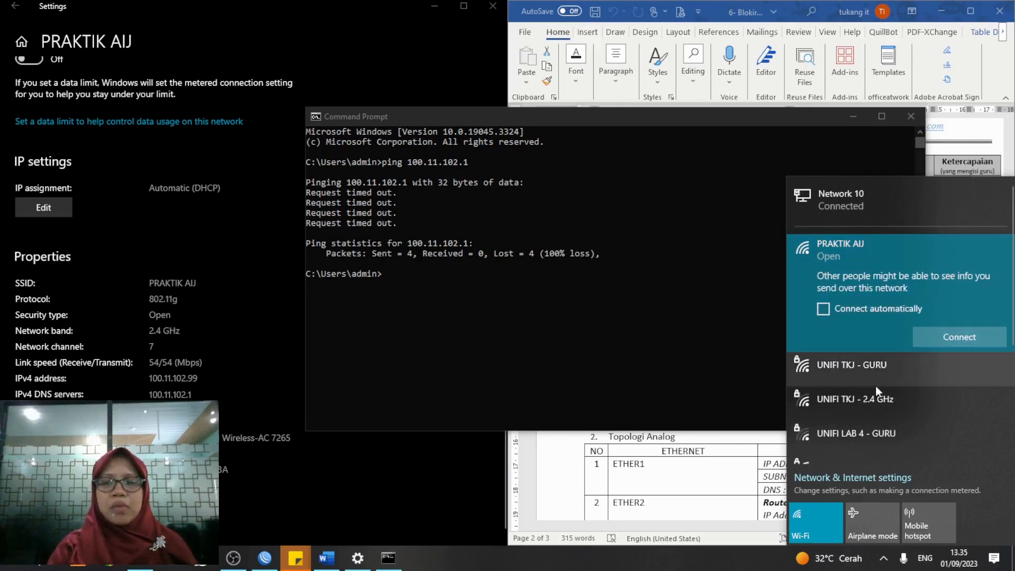
# Step: Open the computer's network adapter list and display the connection details of the Ethernet 2 adapter
pyautogui.scroll(-3, 905, 414)
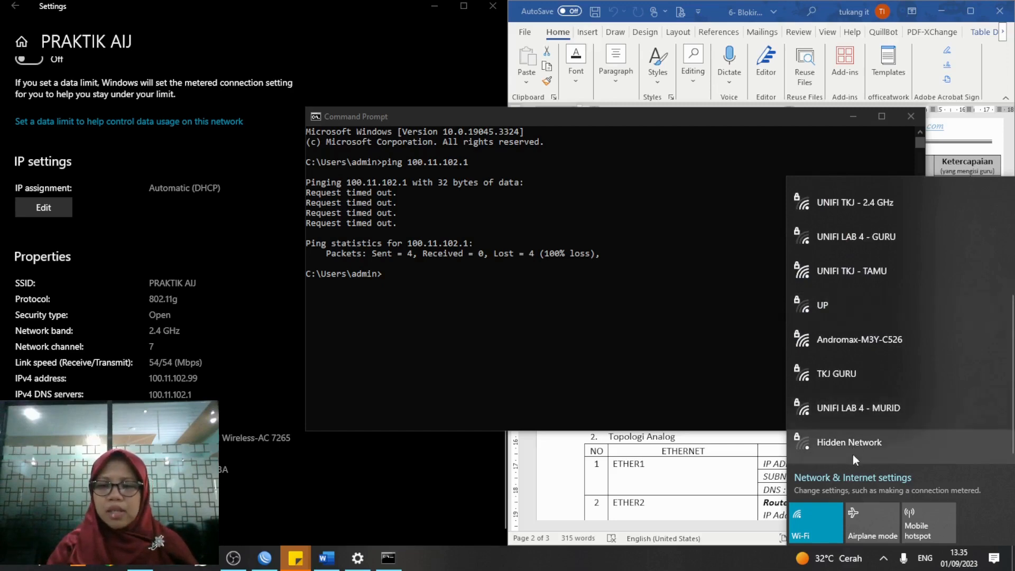
pyautogui.click(854, 476)
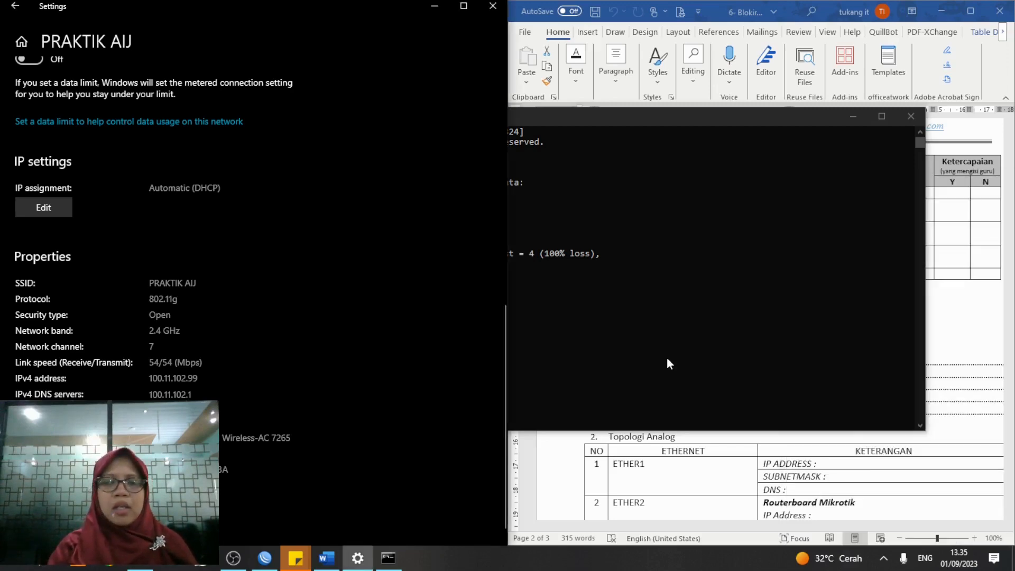
pyautogui.click(464, 5)
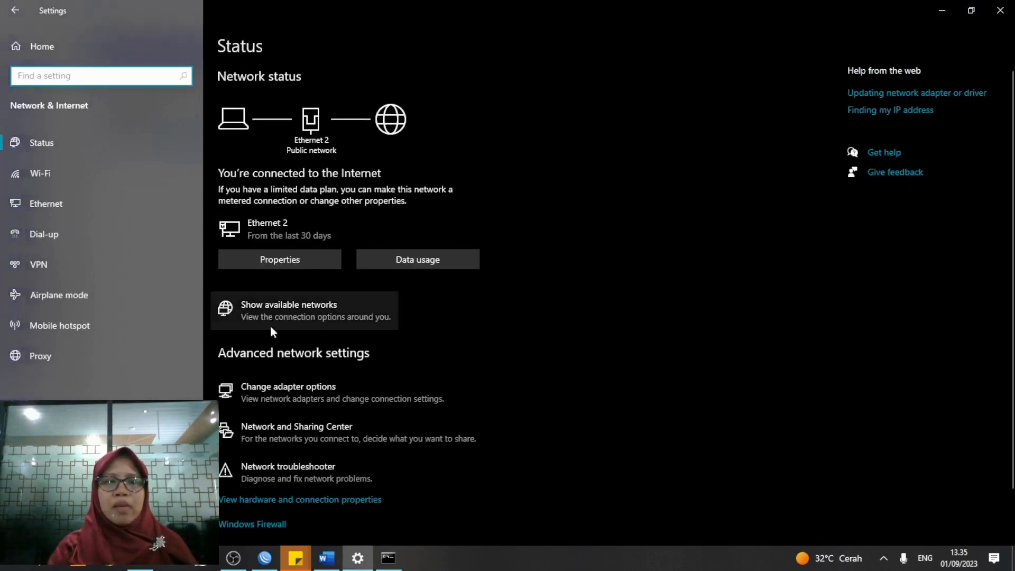
pyautogui.click(274, 406)
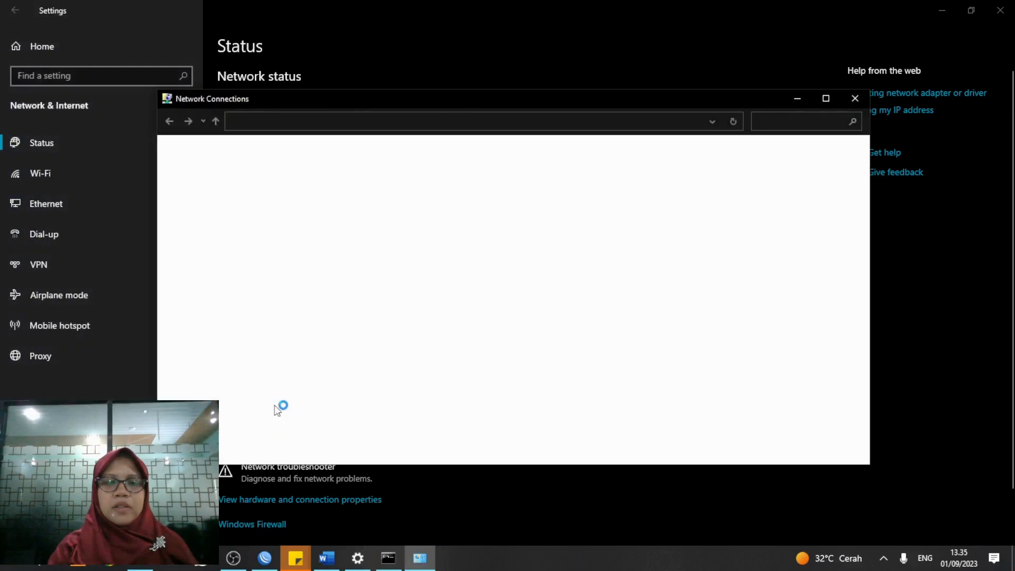
pyautogui.click(257, 223)
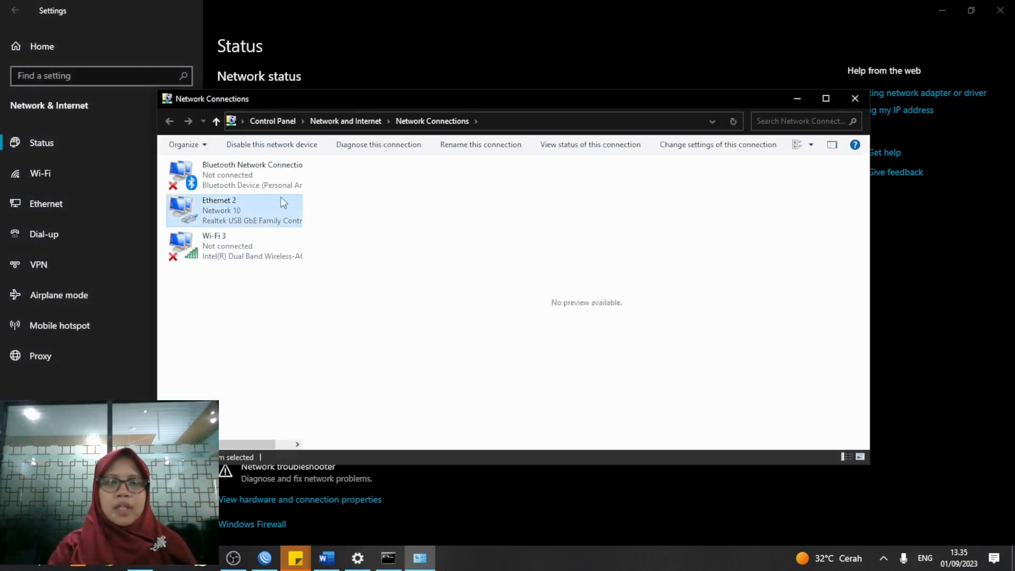
pyautogui.rightClick(258, 212)
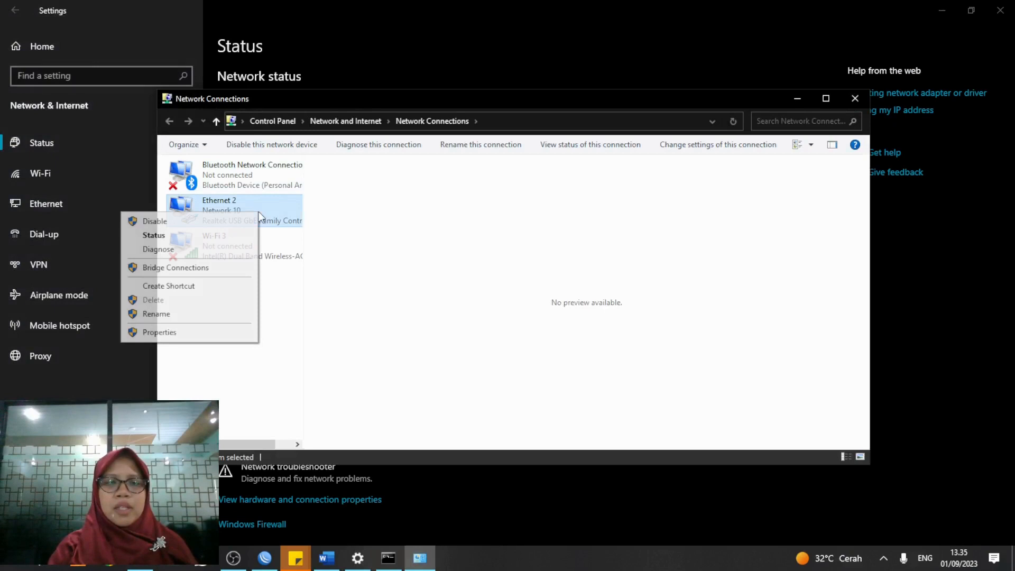
pyautogui.click(228, 241)
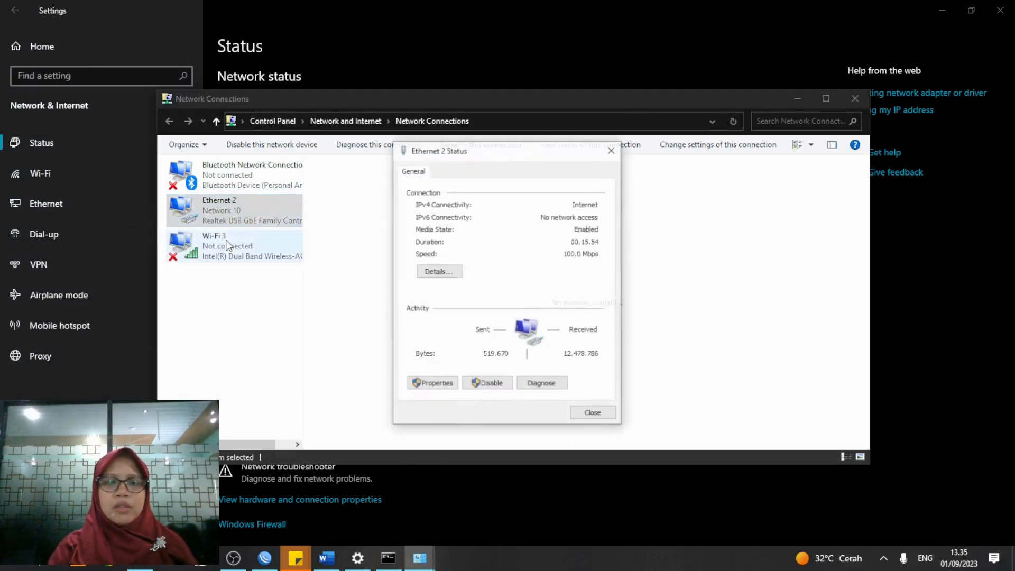
pyautogui.click(452, 272)
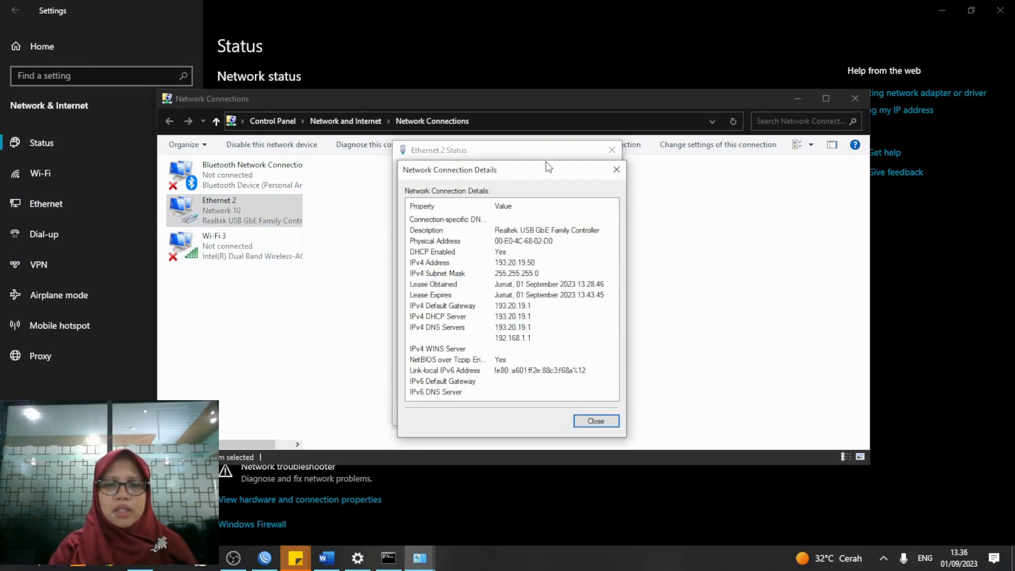
# Step: Compare the Ethernet 2 adapter's IPv4 address with the blocked range in step 10 of the worksheet
pyautogui.click(327, 558)
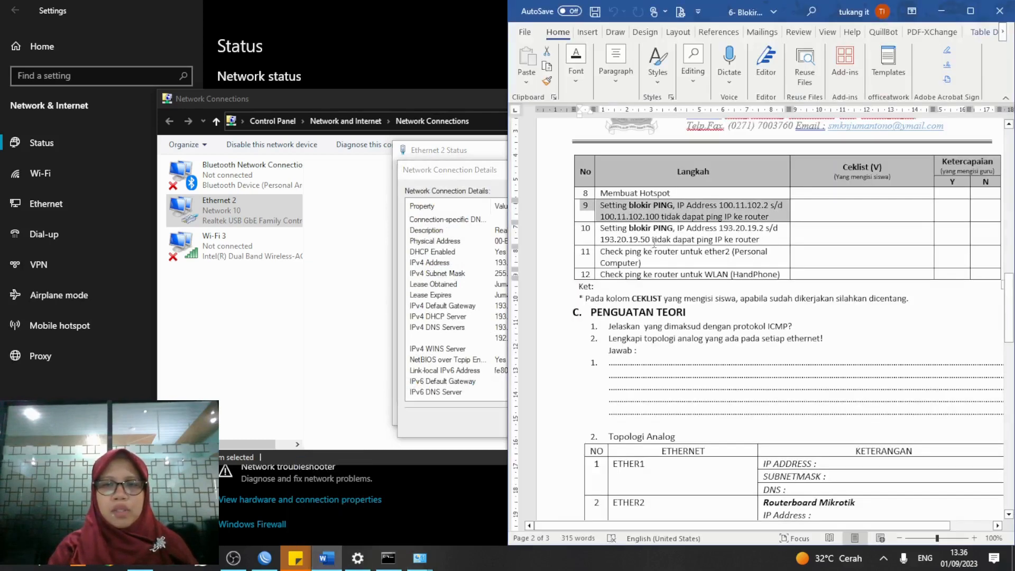
pyautogui.click(481, 315)
pyautogui.click(527, 263)
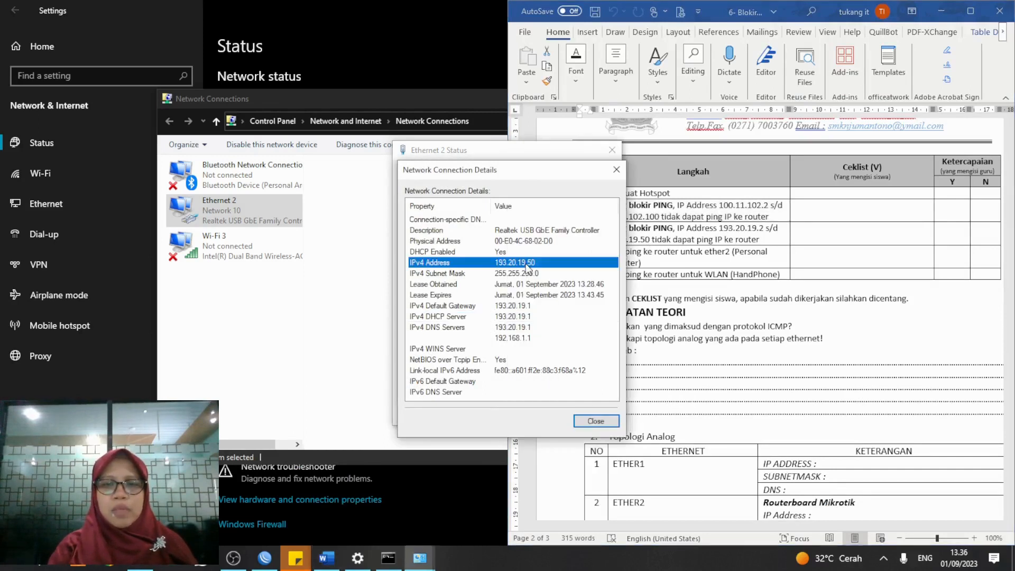
# Step: Ping 193.20.19.50 from Command Prompt, keeping the window positioned so the reply lines can be read
pyautogui.click(387, 557)
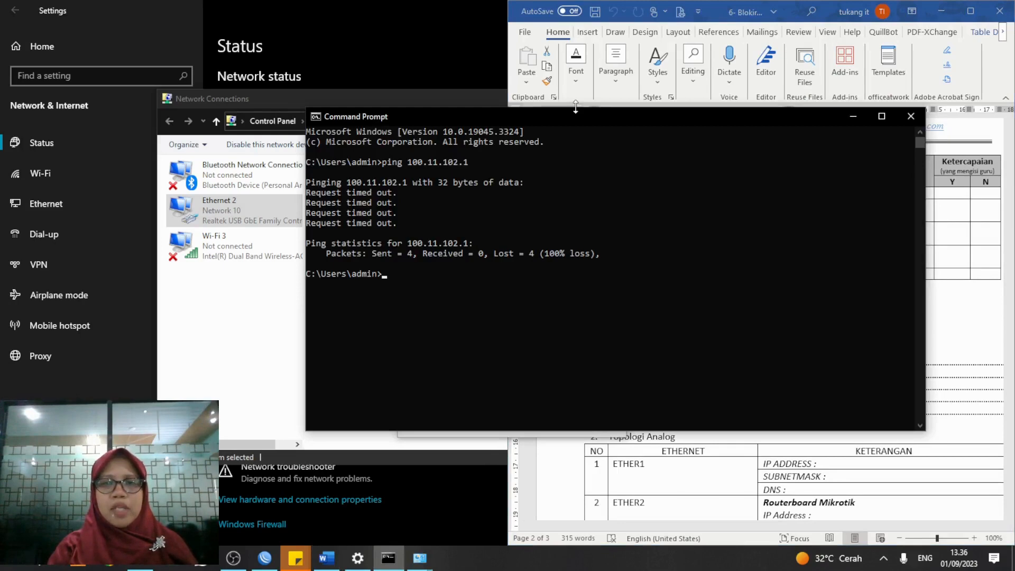
pyautogui.moveTo(606, 106); pyautogui.dragTo(500, 359)
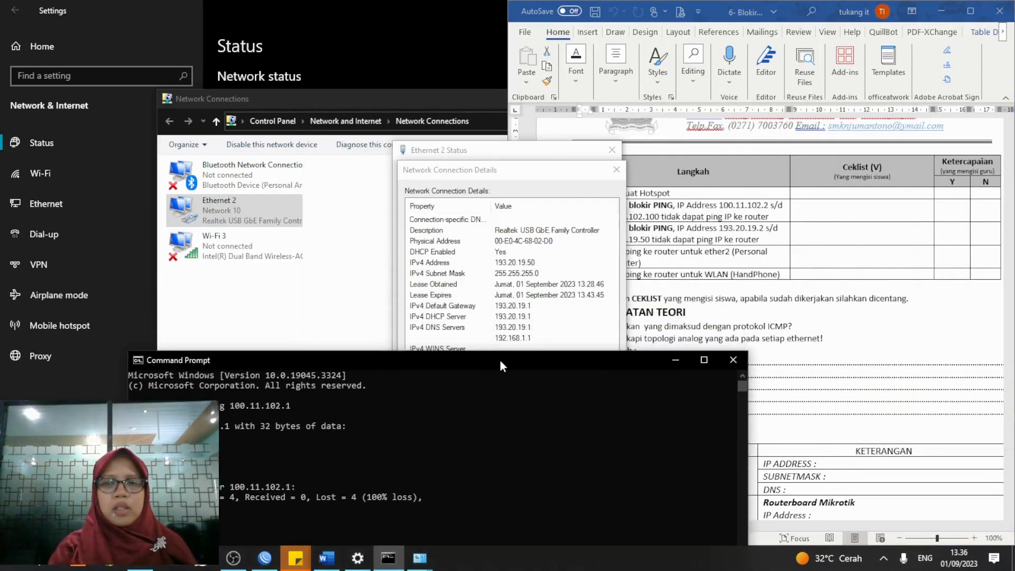
pyautogui.click(247, 516)
pyautogui.press('Escape')
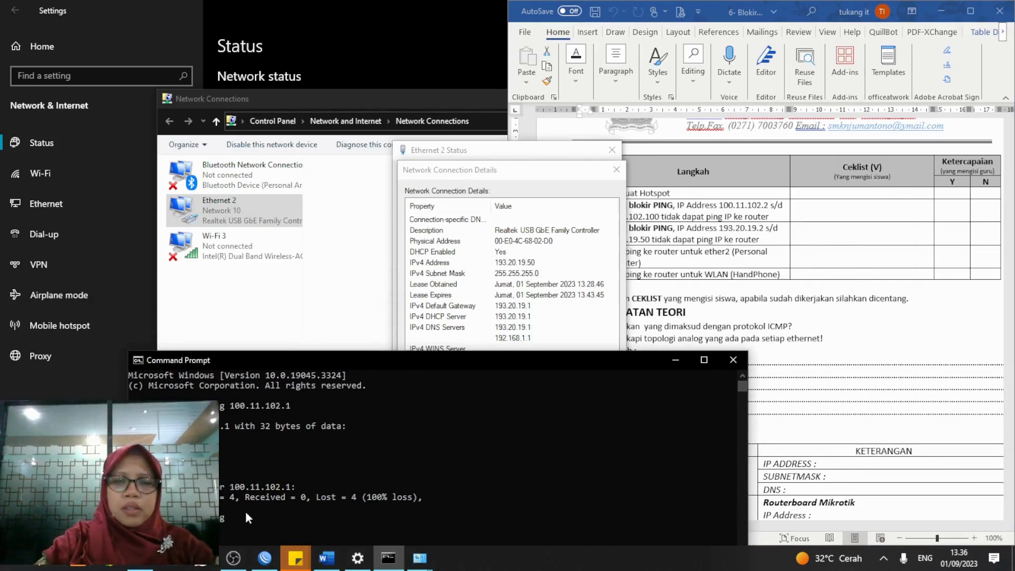
pyautogui.write('193.20')
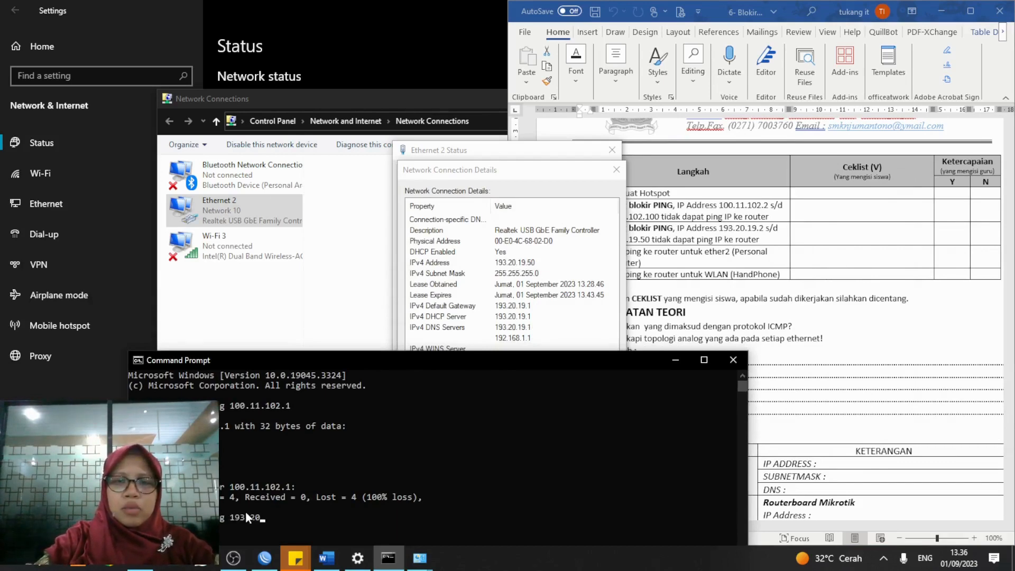
pyautogui.write('.19.50')
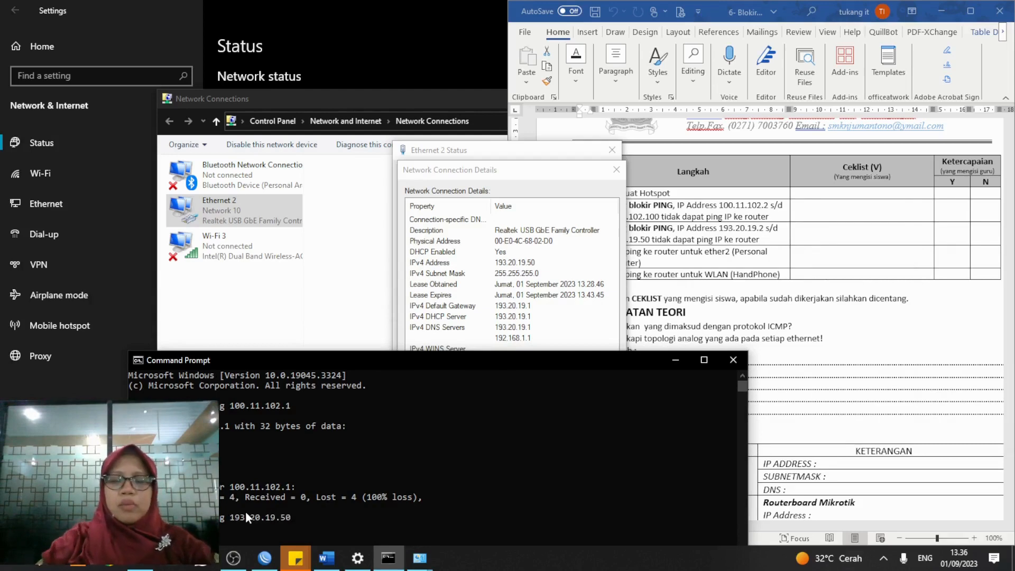
pyautogui.press('Return')
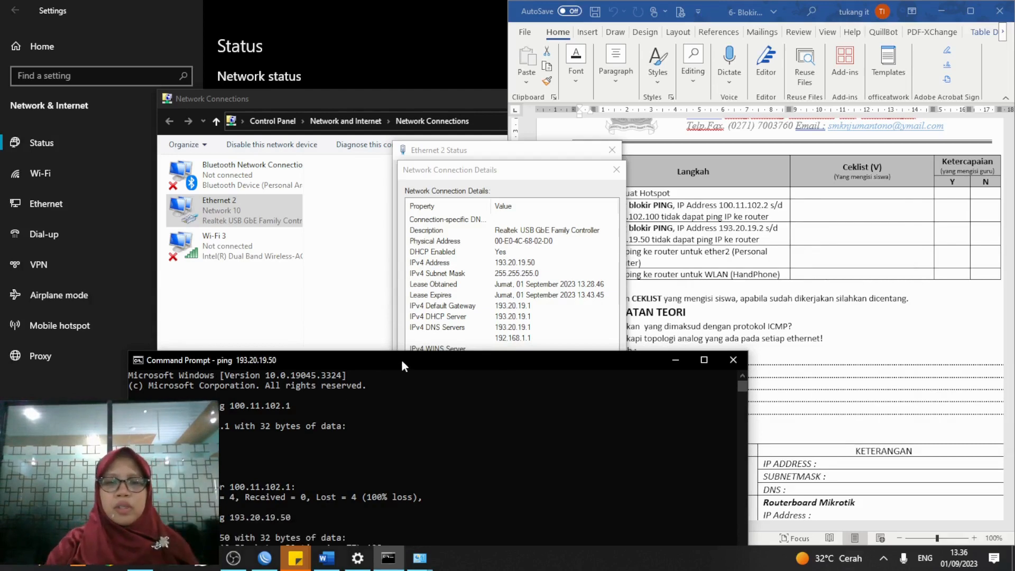
pyautogui.moveTo(401, 360); pyautogui.dragTo(551, 192)
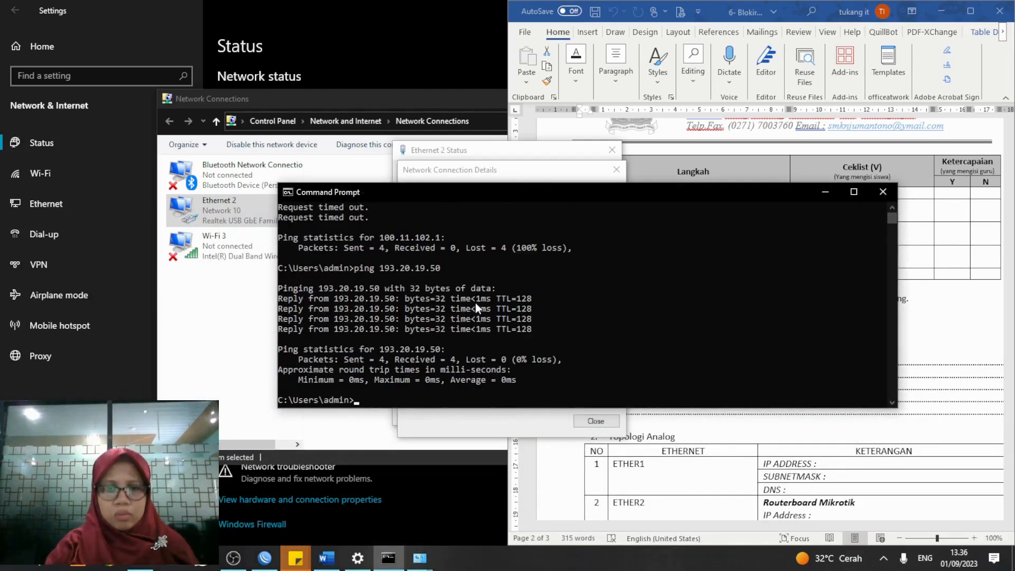
# Step: Arrange the Command Prompt and Ethernet 2 details so both can be read, and ping the router gateway 193.20.19.1
pyautogui.moveTo(469, 192); pyautogui.dragTo(639, 312)
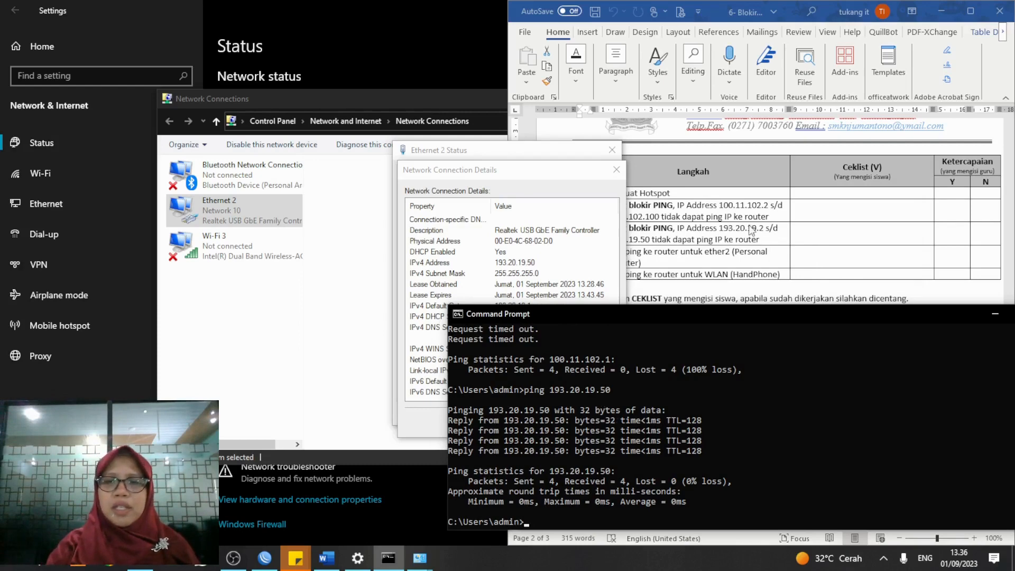
pyautogui.moveTo(526, 172); pyautogui.dragTo(316, 151)
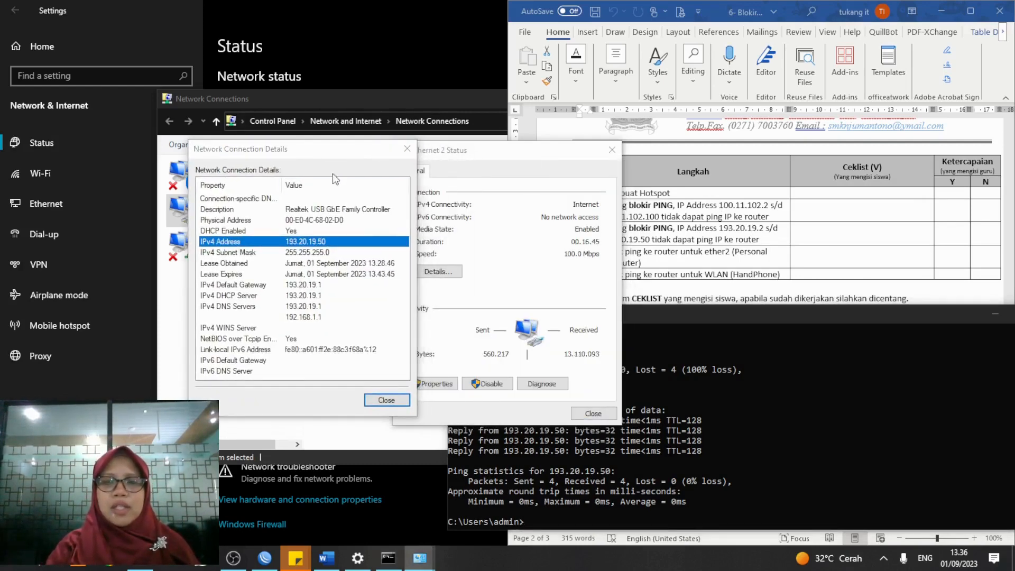
pyautogui.click(631, 513)
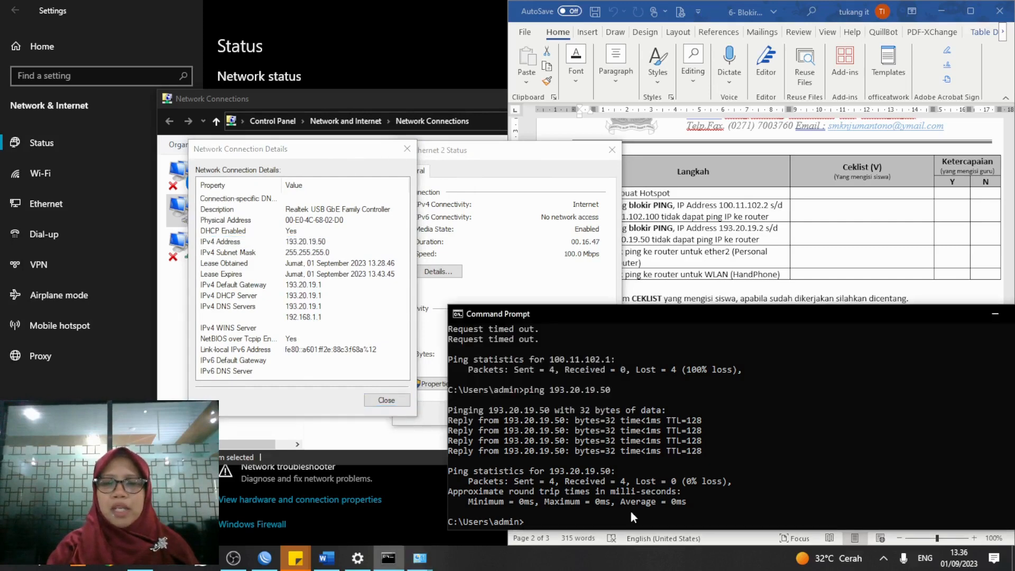
pyautogui.press('Up')
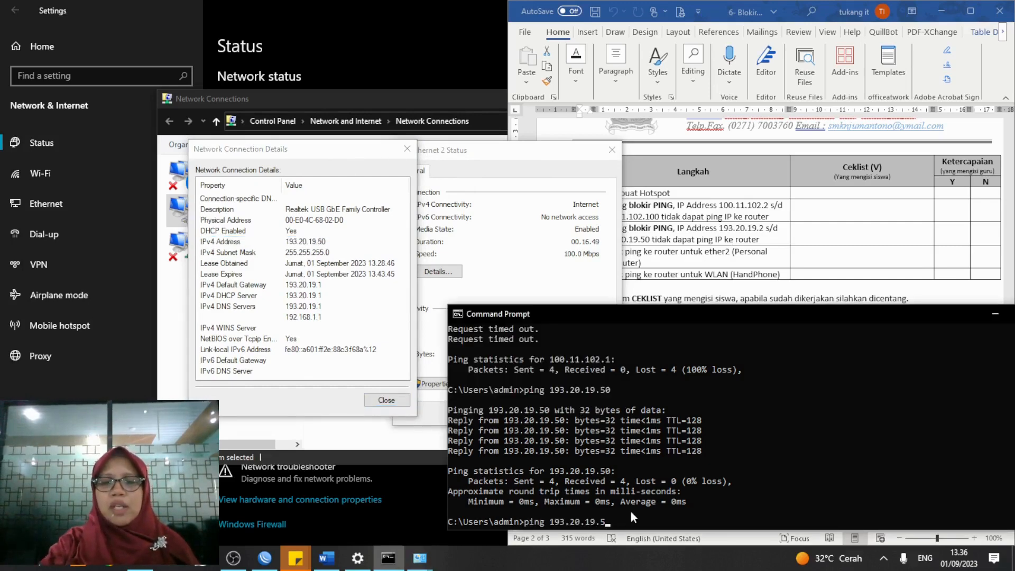
pyautogui.write('1')
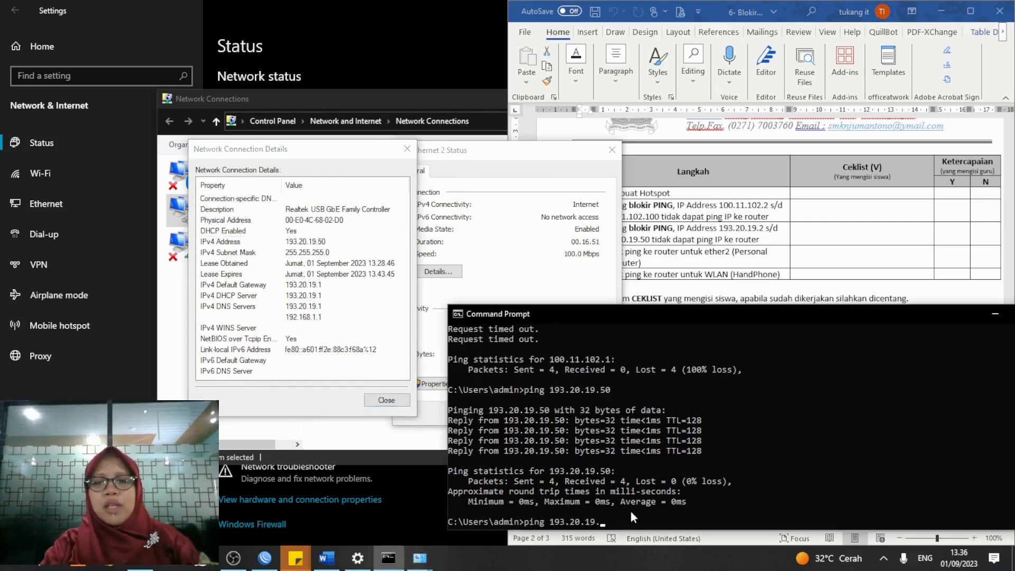
pyautogui.press('Return')
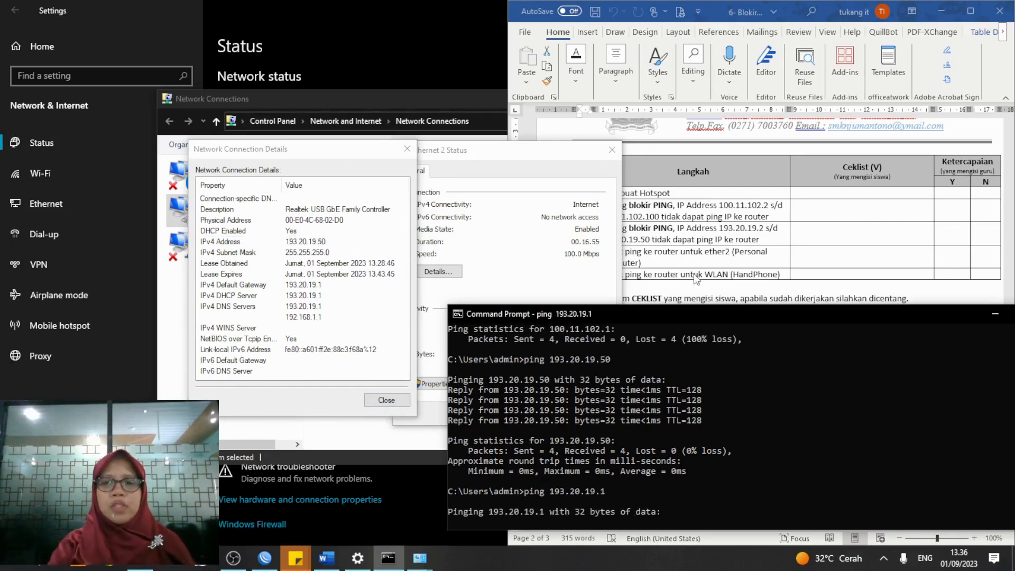
pyautogui.moveTo(659, 309); pyautogui.dragTo(660, 116)
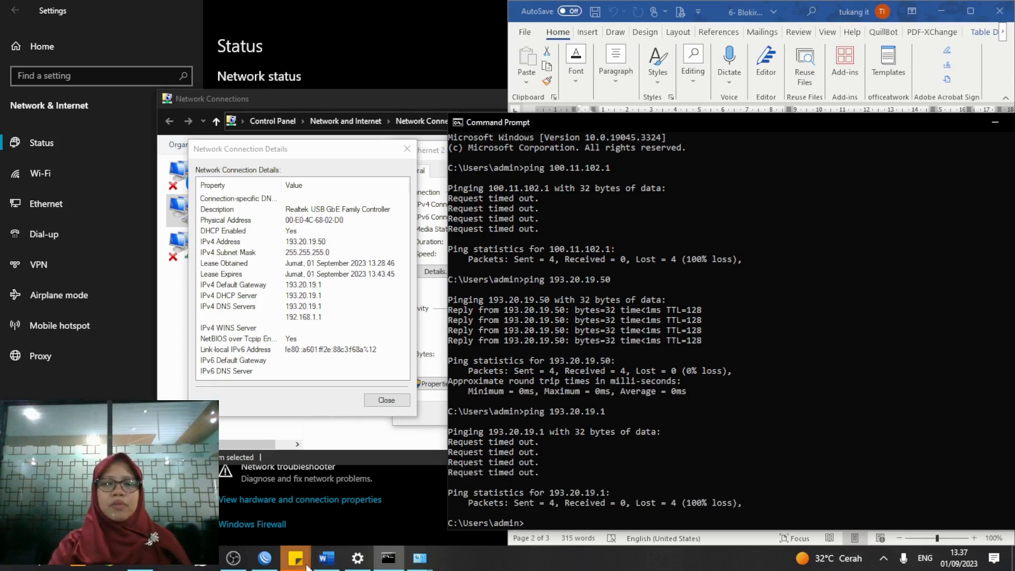
# Step: Switch to Sticky Notes, create a new note reading TERMUX, widen it, and return to Command Prompt
pyautogui.moveTo(307, 566)
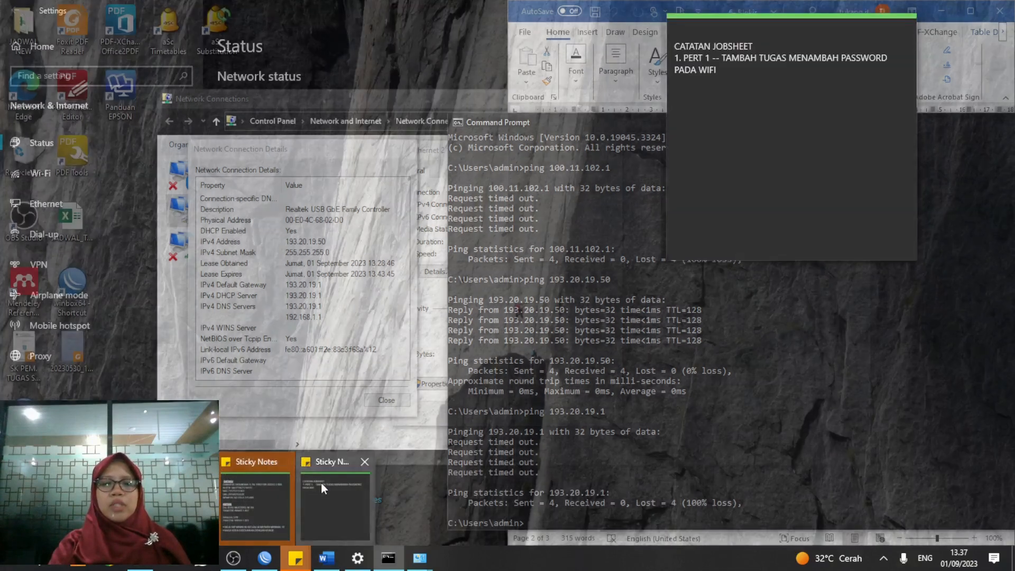
pyautogui.click(322, 483)
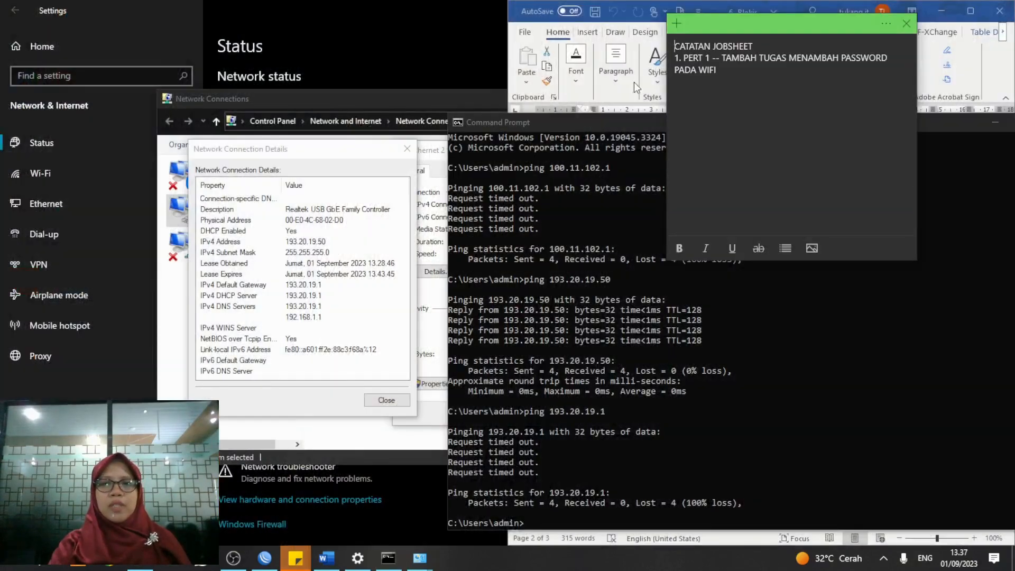
pyautogui.click(679, 25)
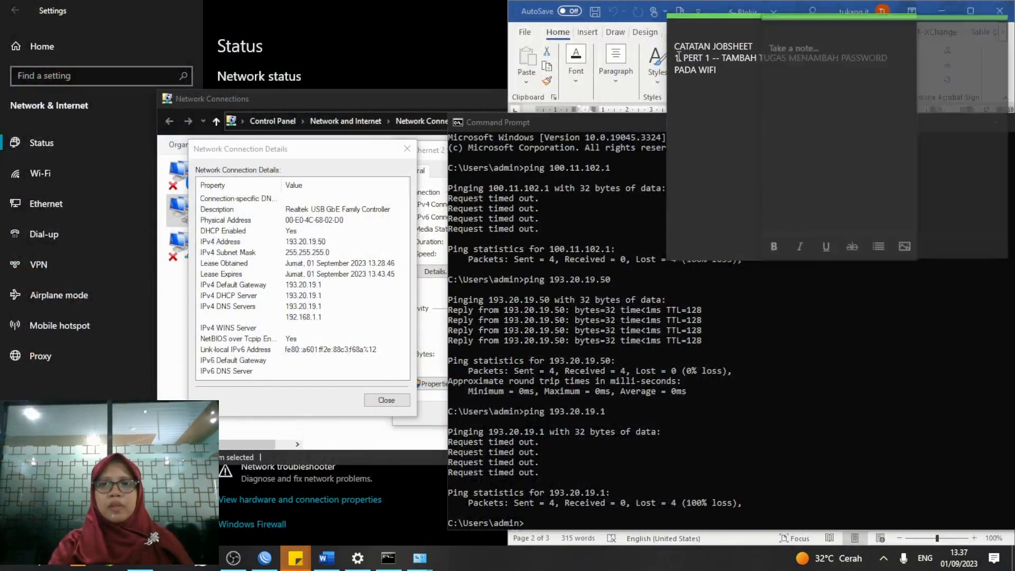
pyautogui.write('TER')
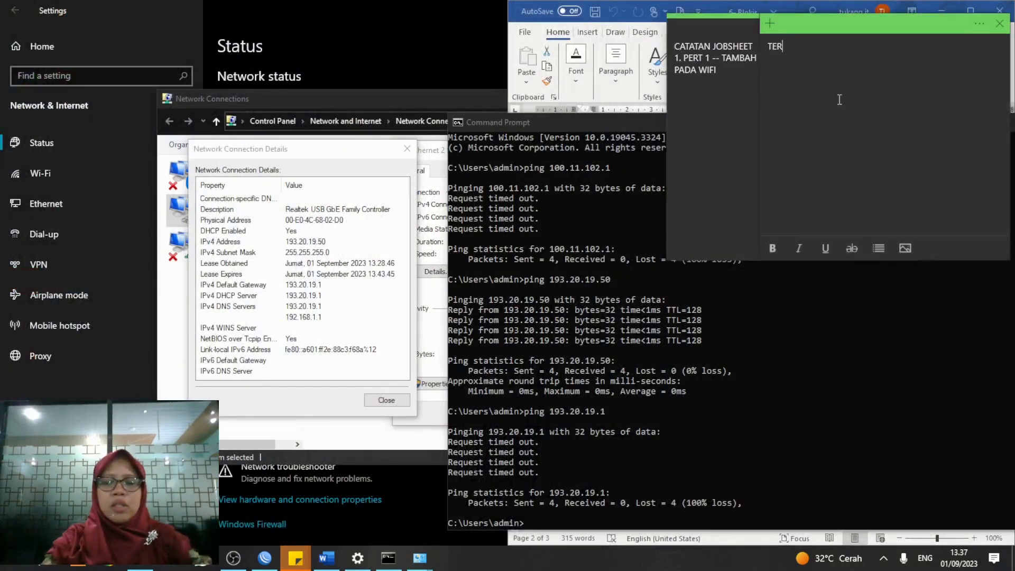
pyautogui.write('MUX')
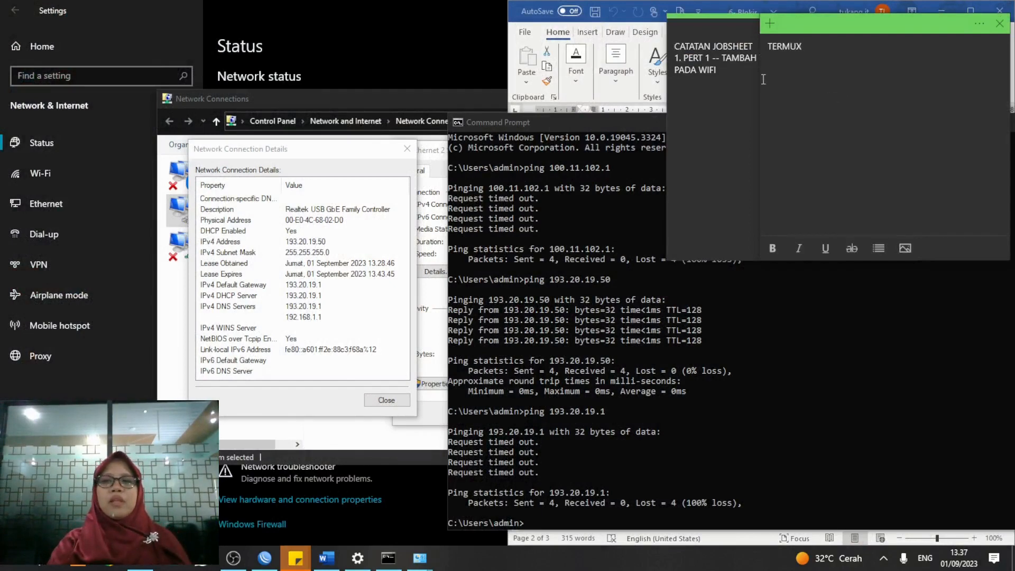
pyautogui.moveTo(758, 77); pyautogui.dragTo(593, 74)
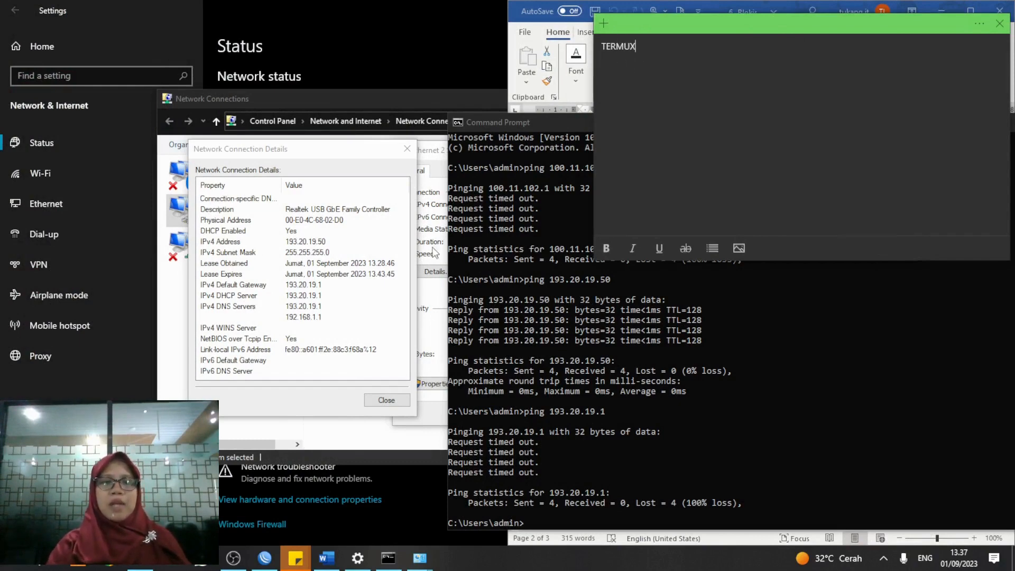
pyautogui.click(533, 203)
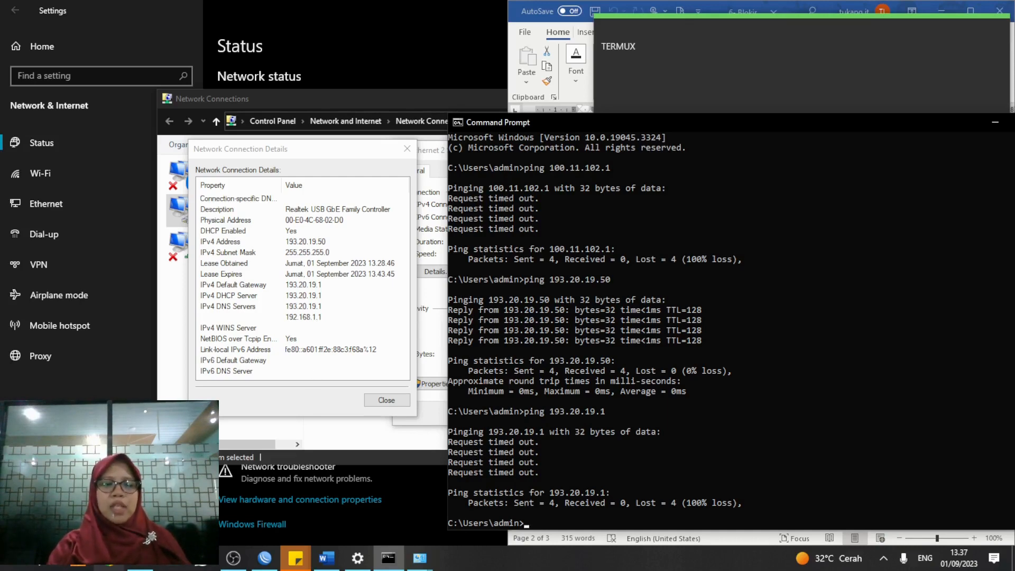
# Step: Open Chrome with the Person 1 profile and load the bookmarked Berita Sekolah site to test internet access
pyautogui.click(108, 563)
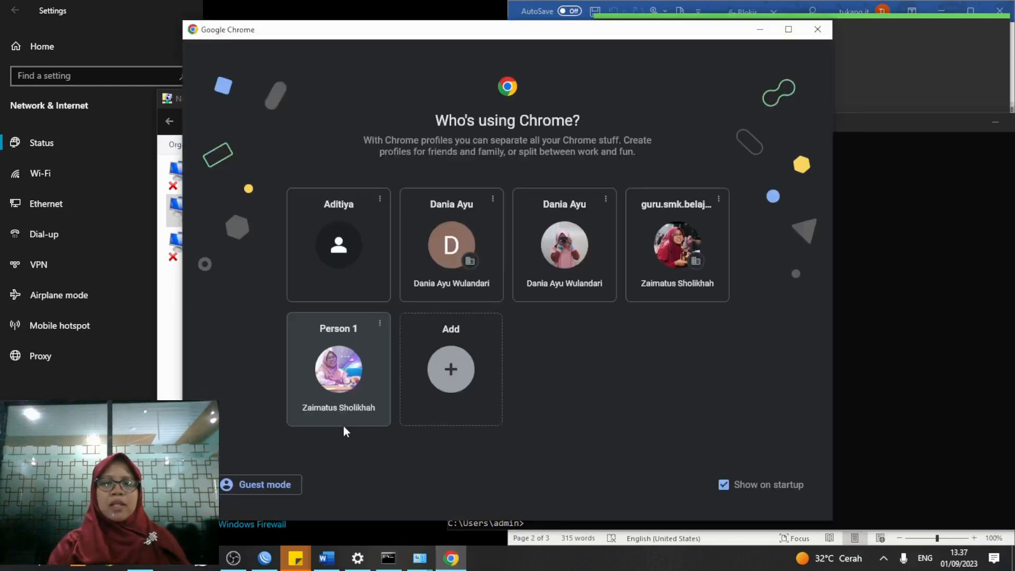
pyautogui.click(347, 380)
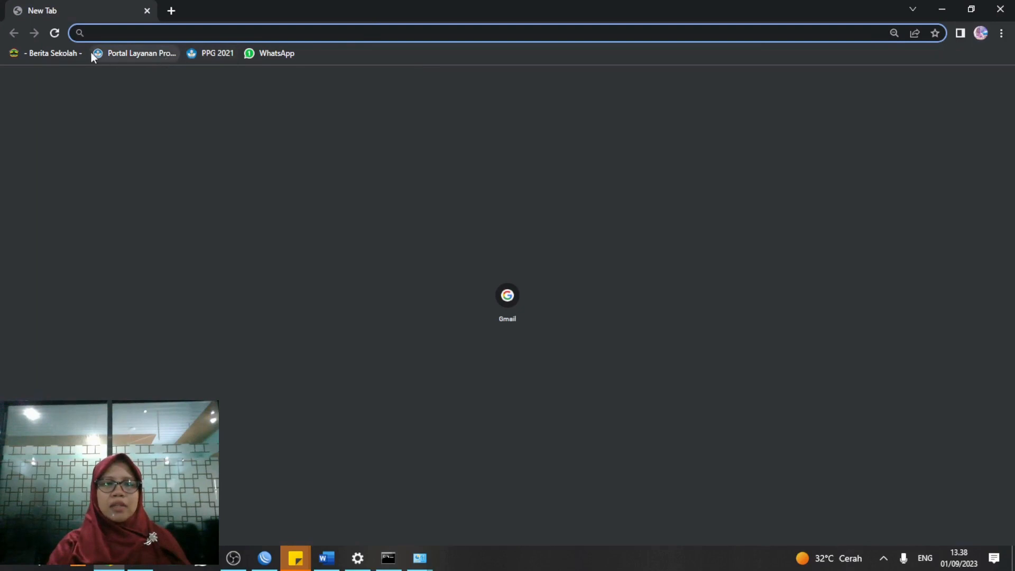
pyautogui.click(62, 52)
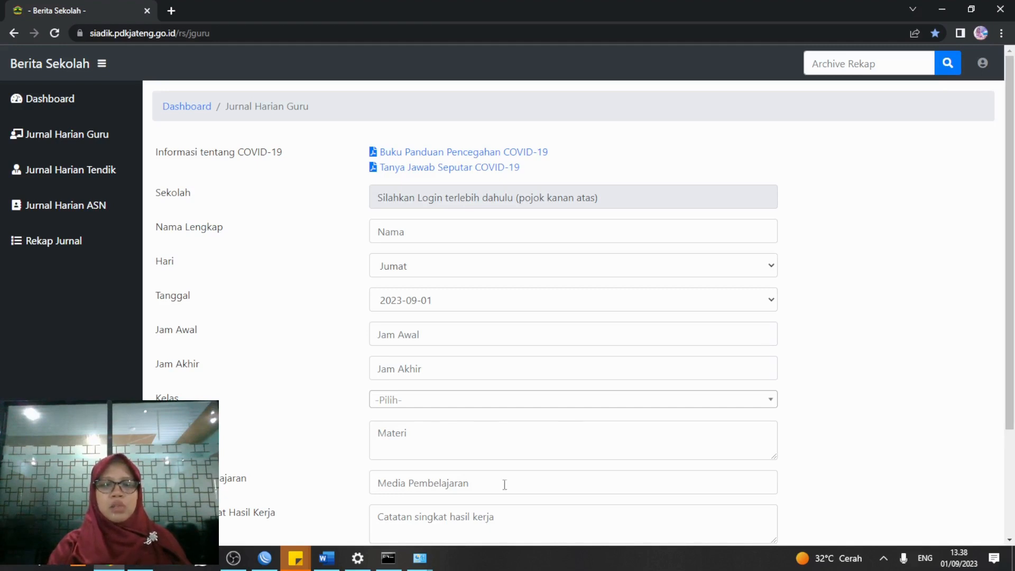
# Step: Switch to the Word worksheet and review the Penguatan Teori questions, the Topologi Analog table and the Penugasan Praktik steps
pyautogui.click(336, 557)
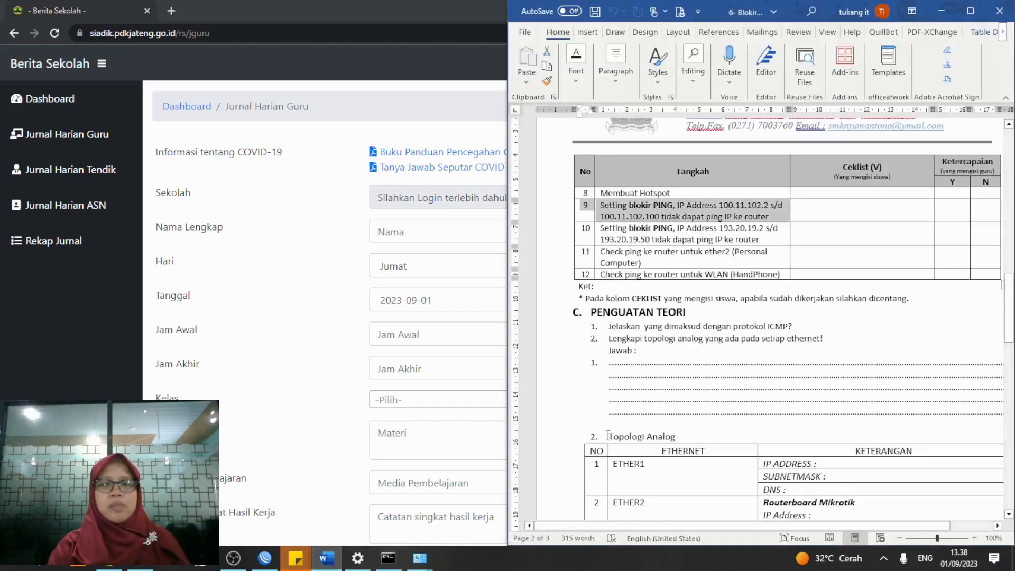
pyautogui.scroll(-5, 735, 413)
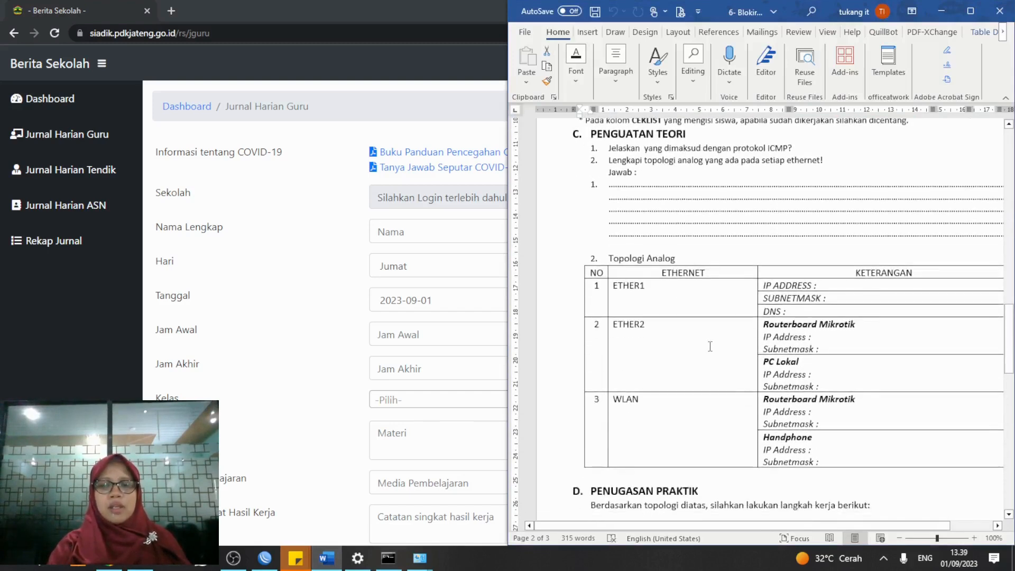
pyautogui.scroll(-10, 710, 346)
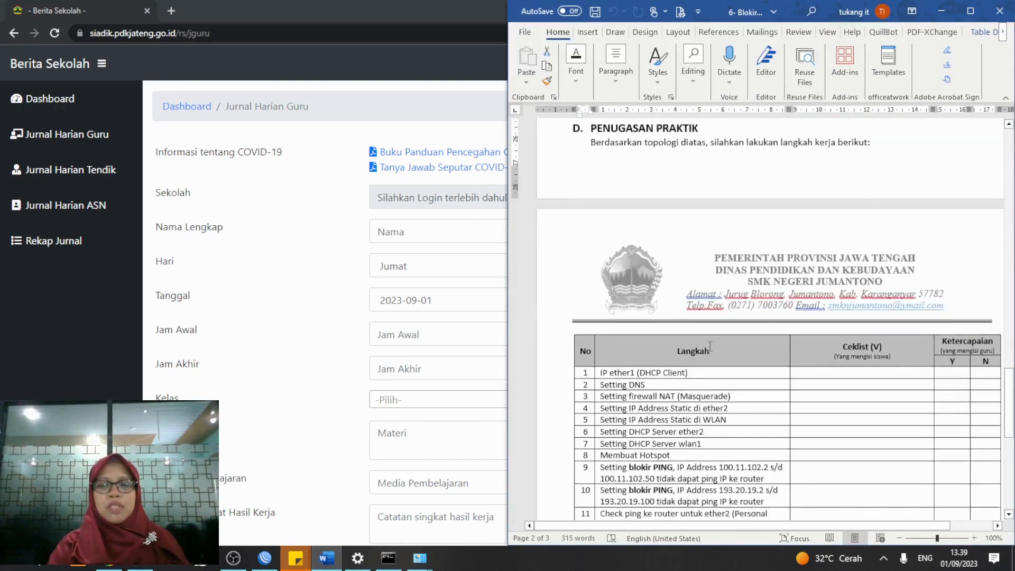
pyautogui.scroll(-4, 710, 346)
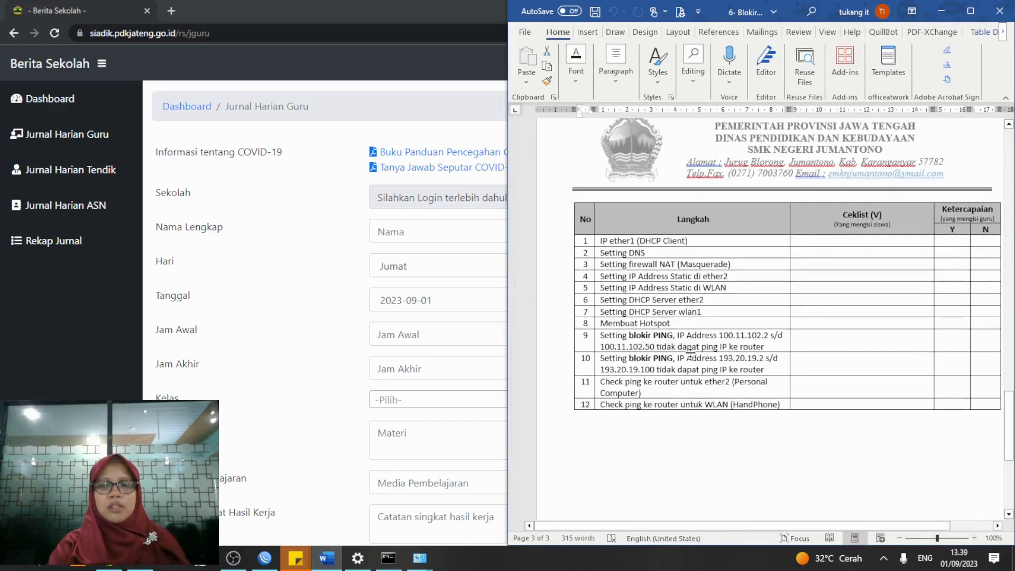